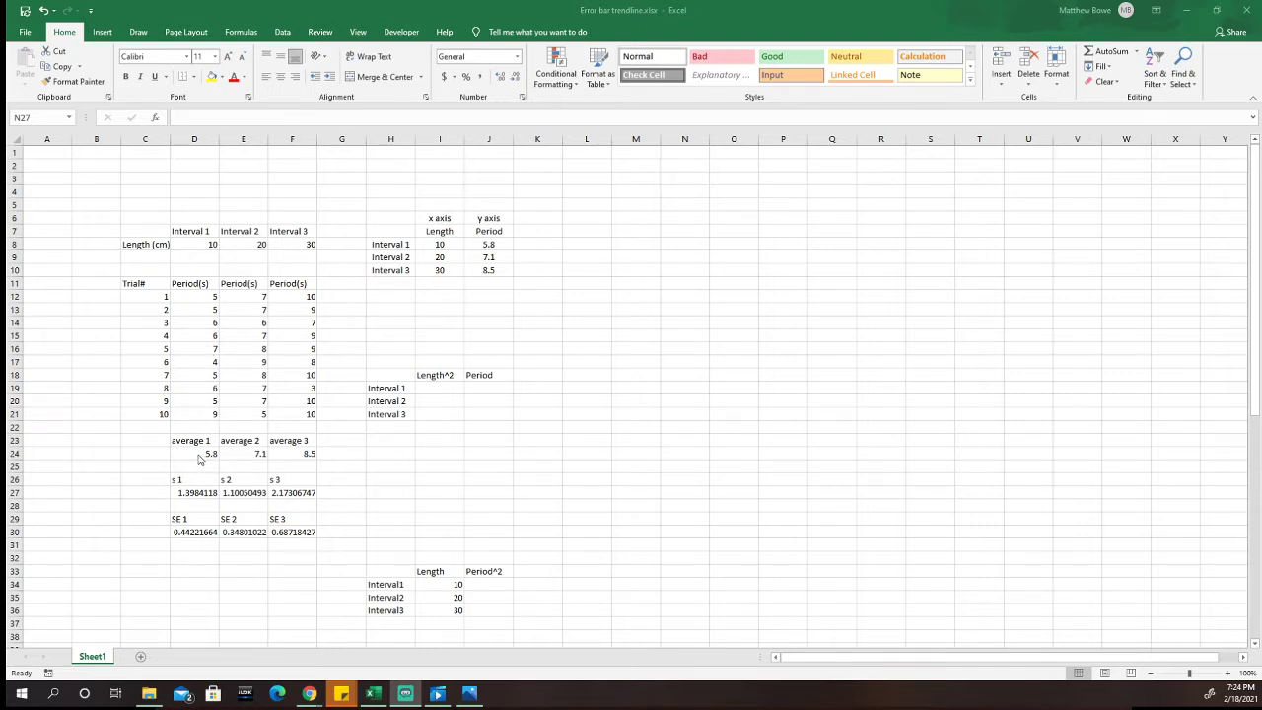
Step: Examine the interval 1 average, standard deviation and standard error formulas, and the Length and Period pairs in the x/y table
click(198, 454)
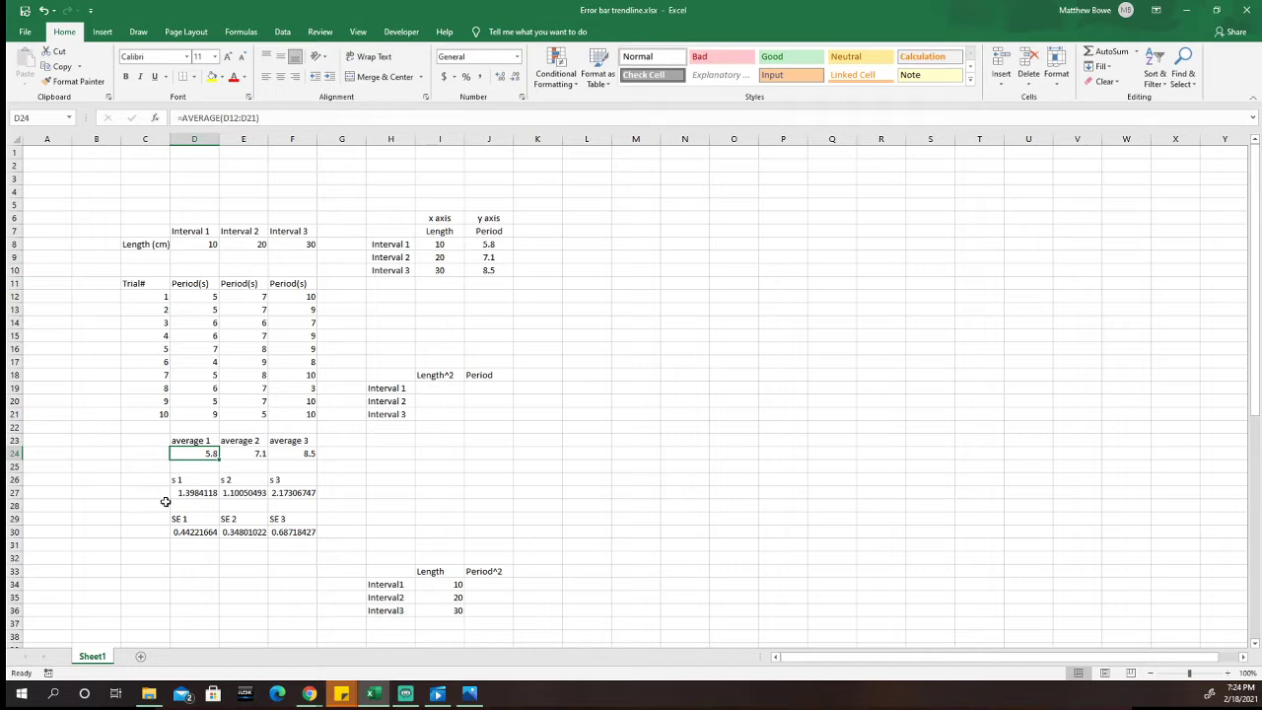
click(201, 494)
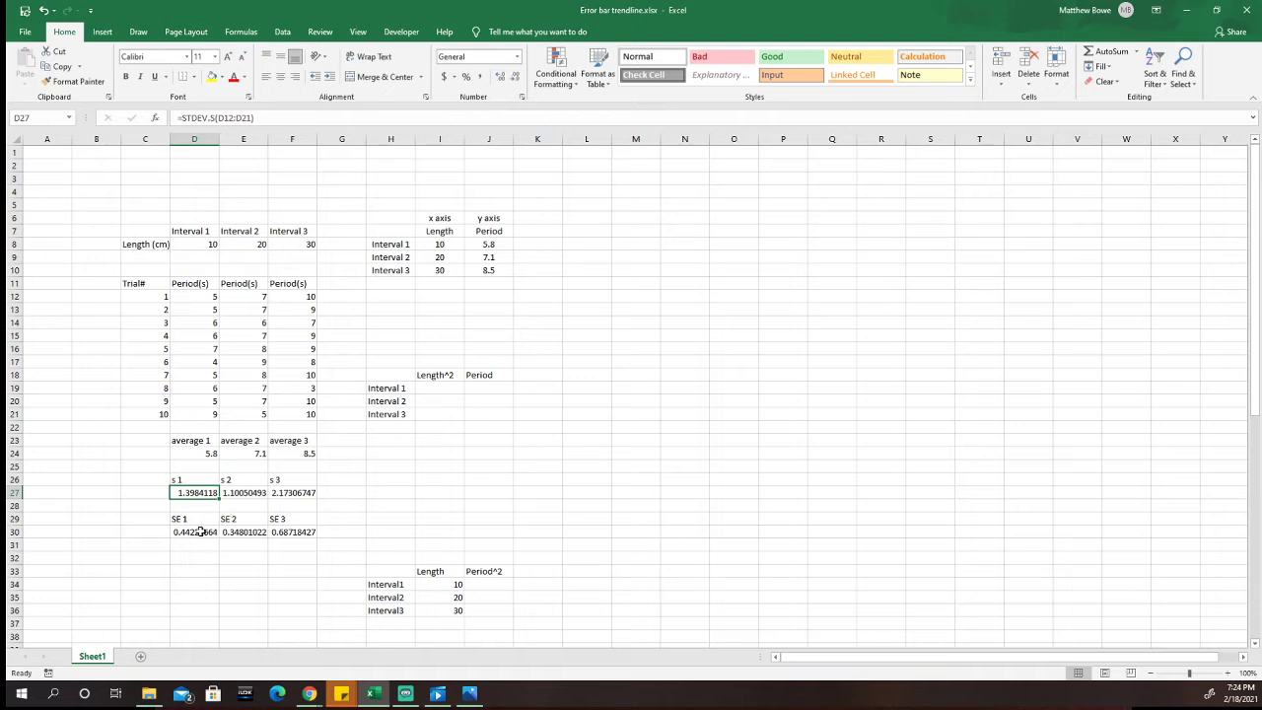
click(196, 533)
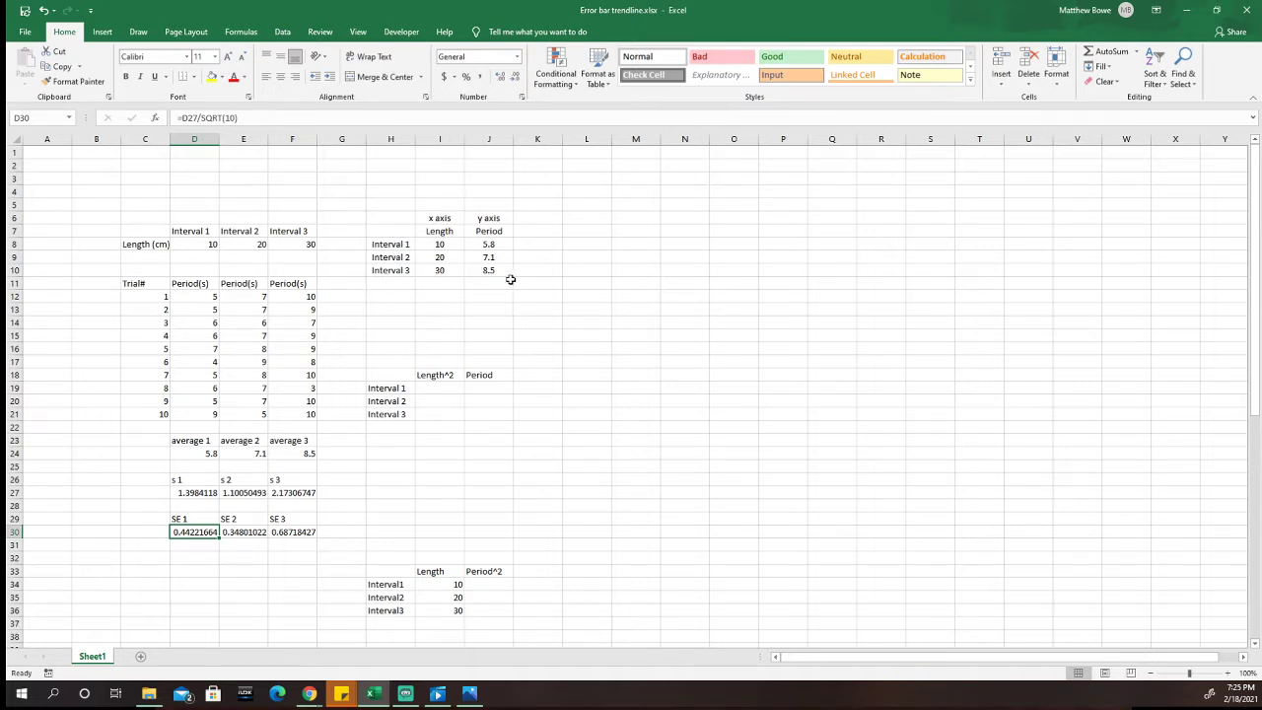
click(440, 299)
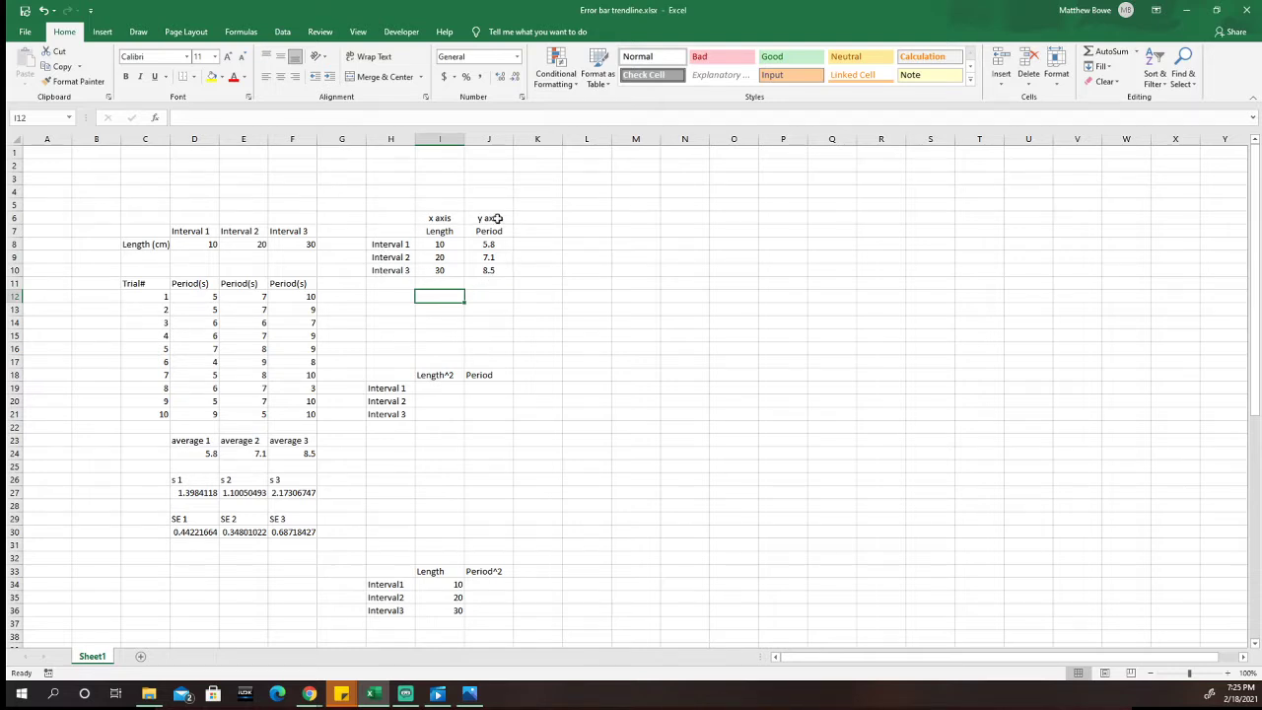
click(530, 257)
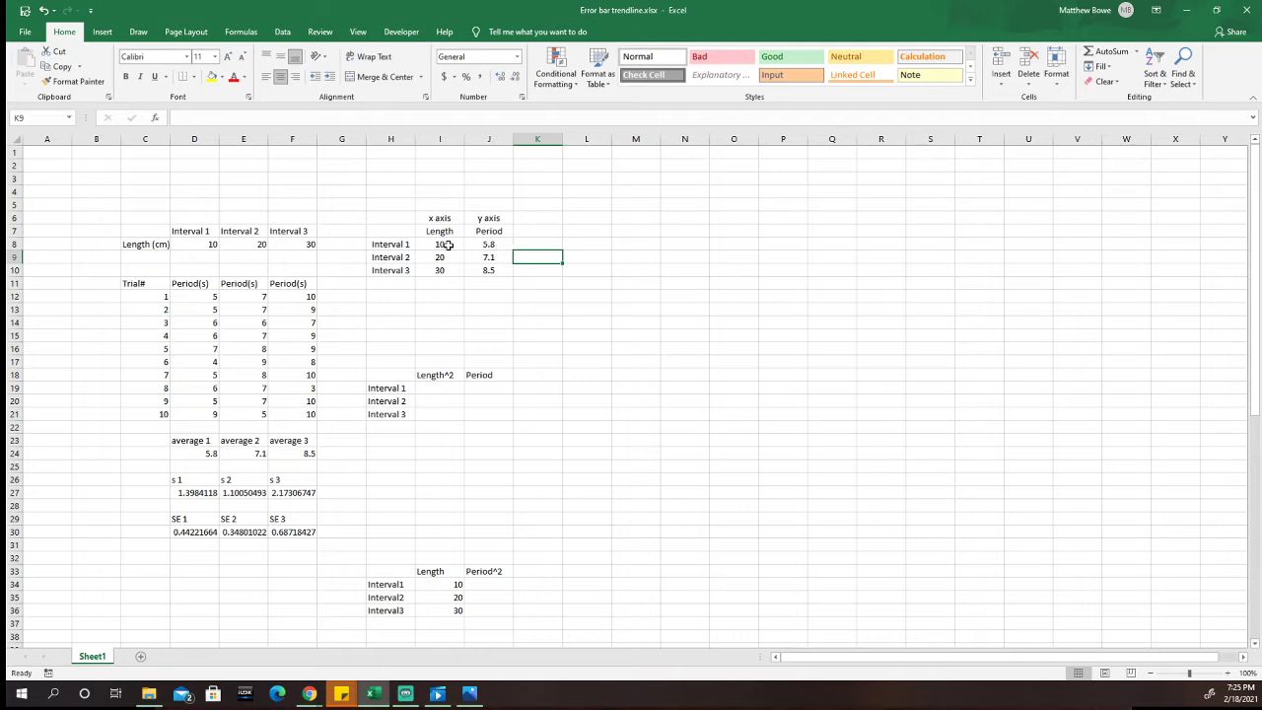
drag(428, 244, 483, 244)
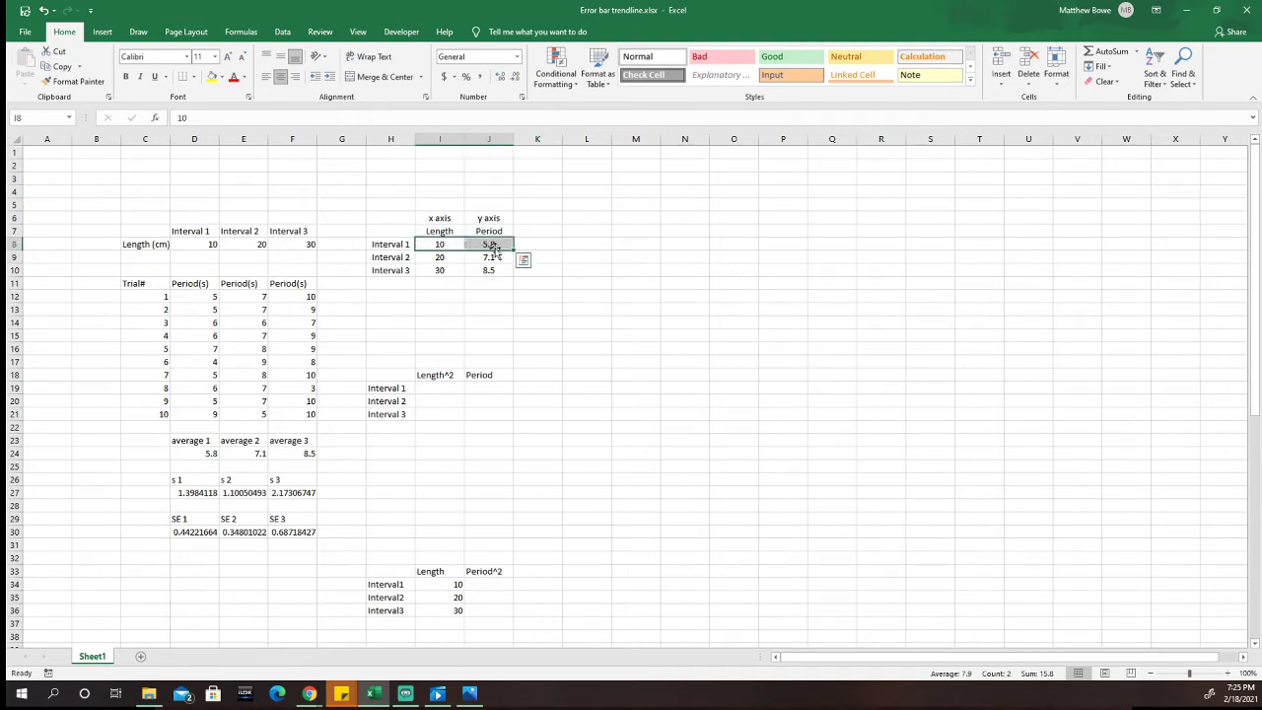
click(549, 245)
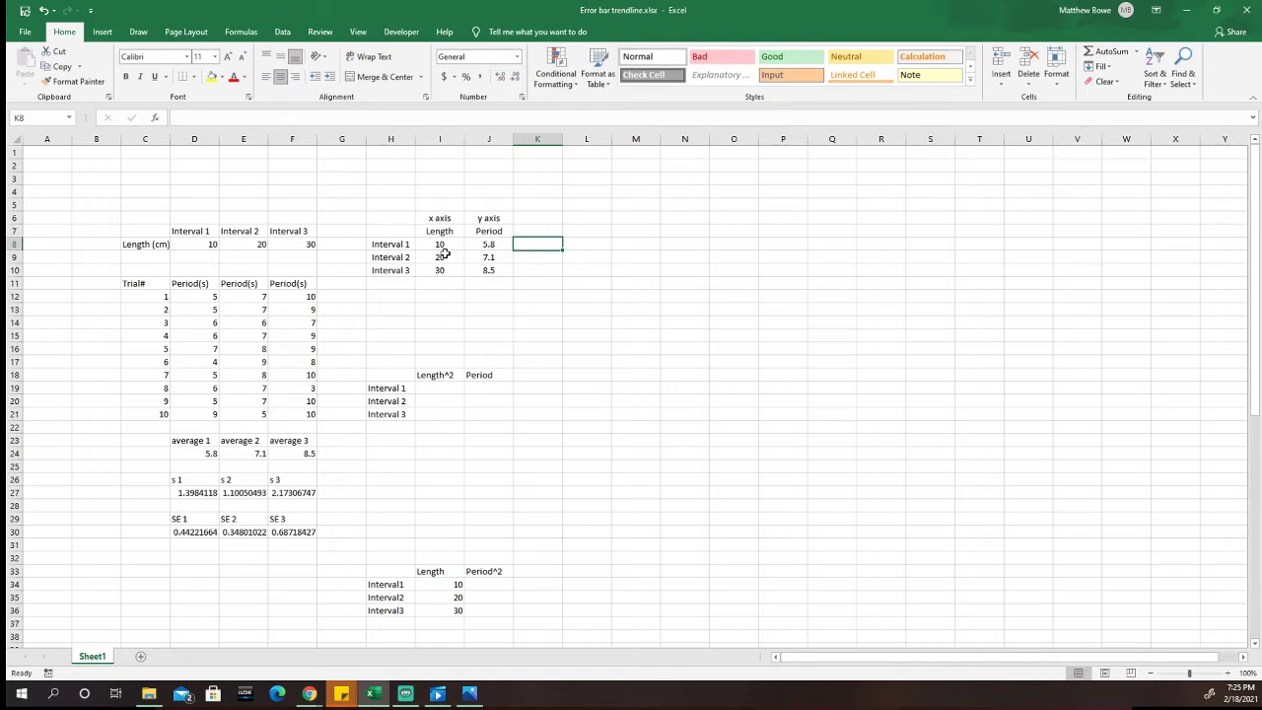
drag(445, 254, 482, 279)
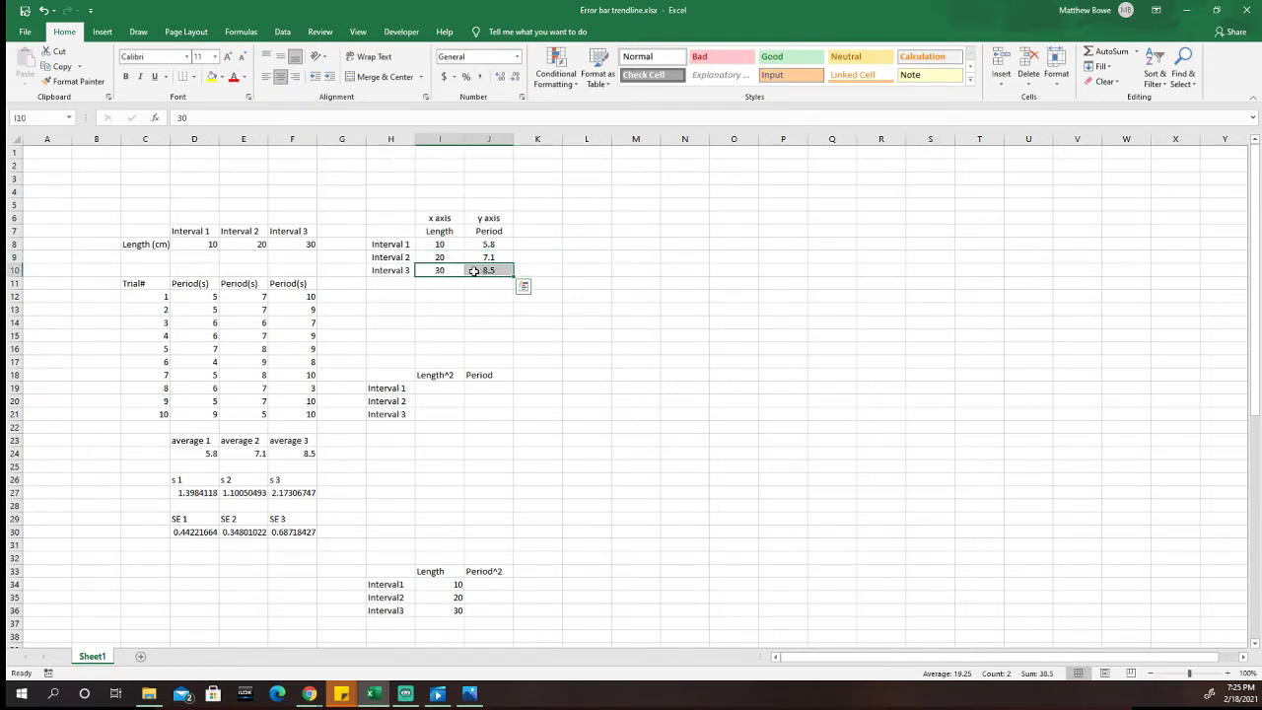
click(529, 271)
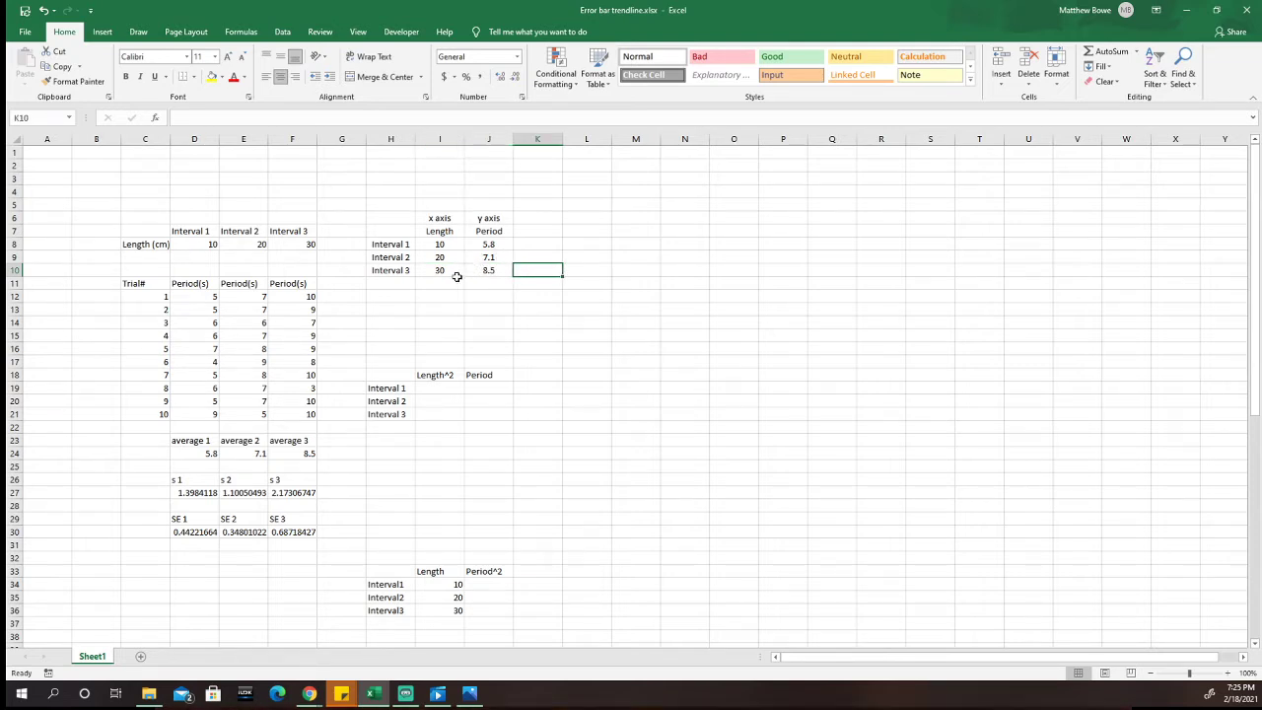
Step: Insert a marker-only Scatter chart from the Length and Period values in I8:J10
drag(428, 245, 475, 270)
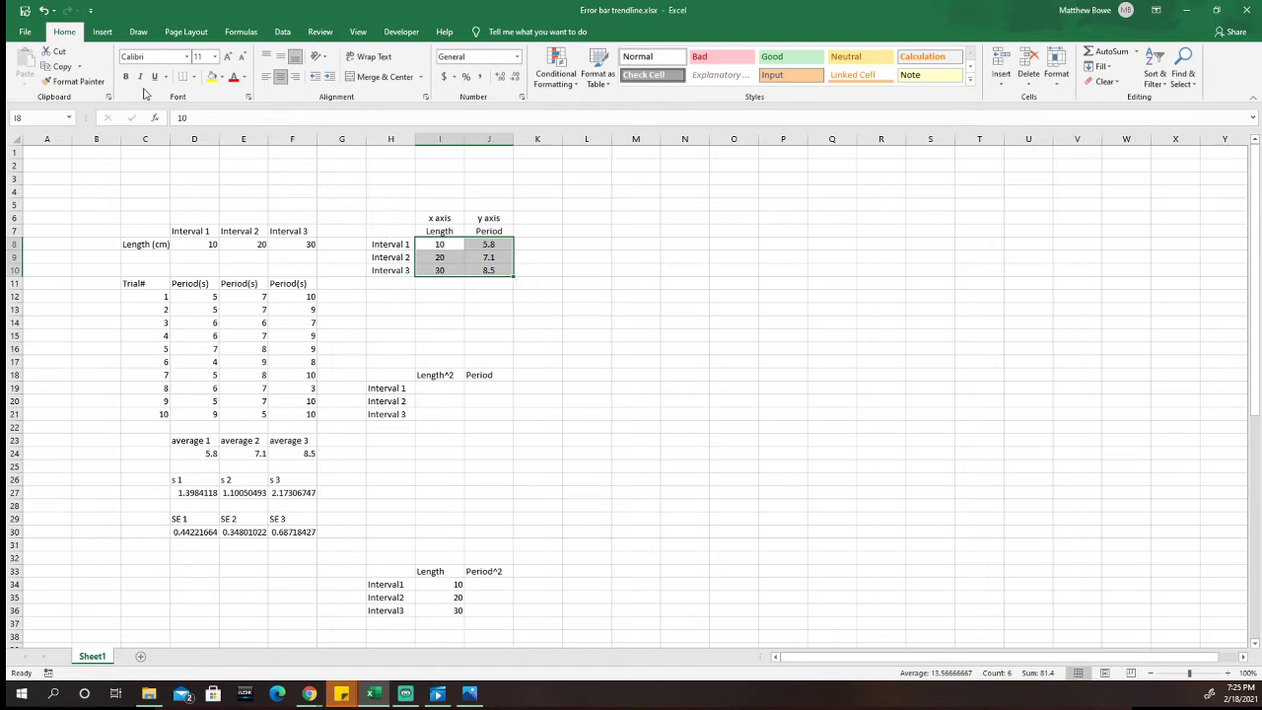
click(102, 32)
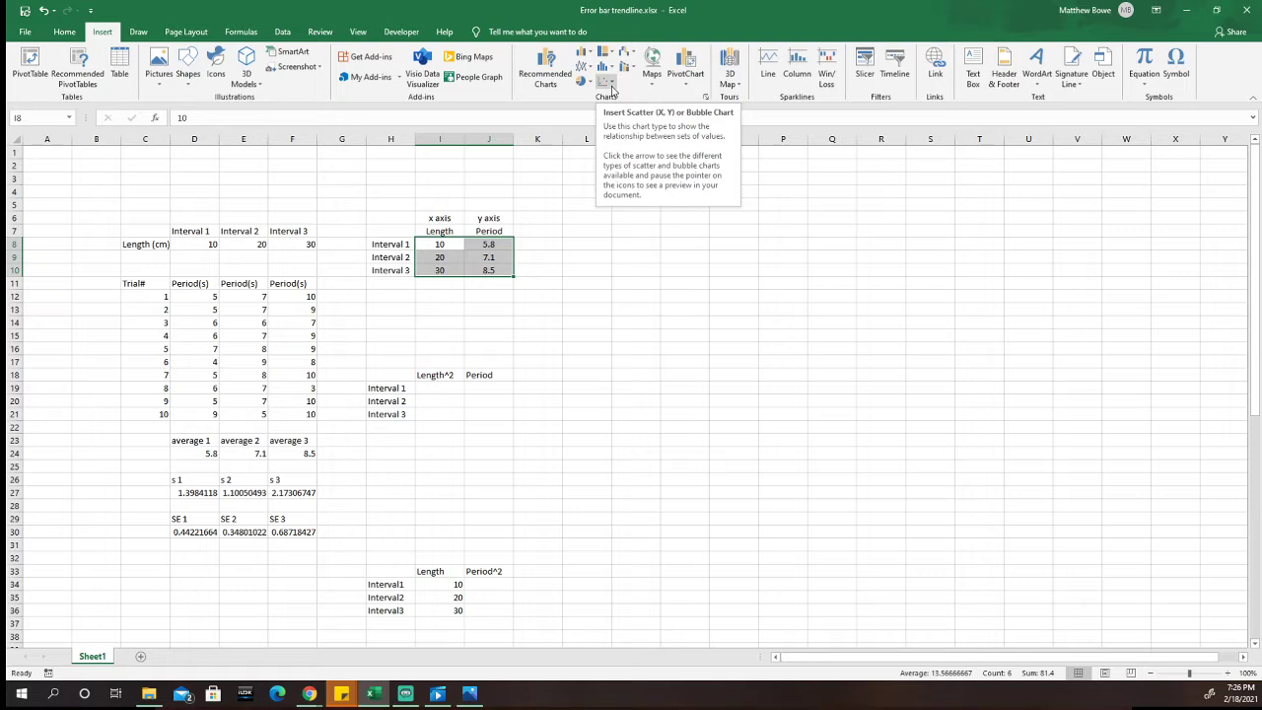
click(610, 85)
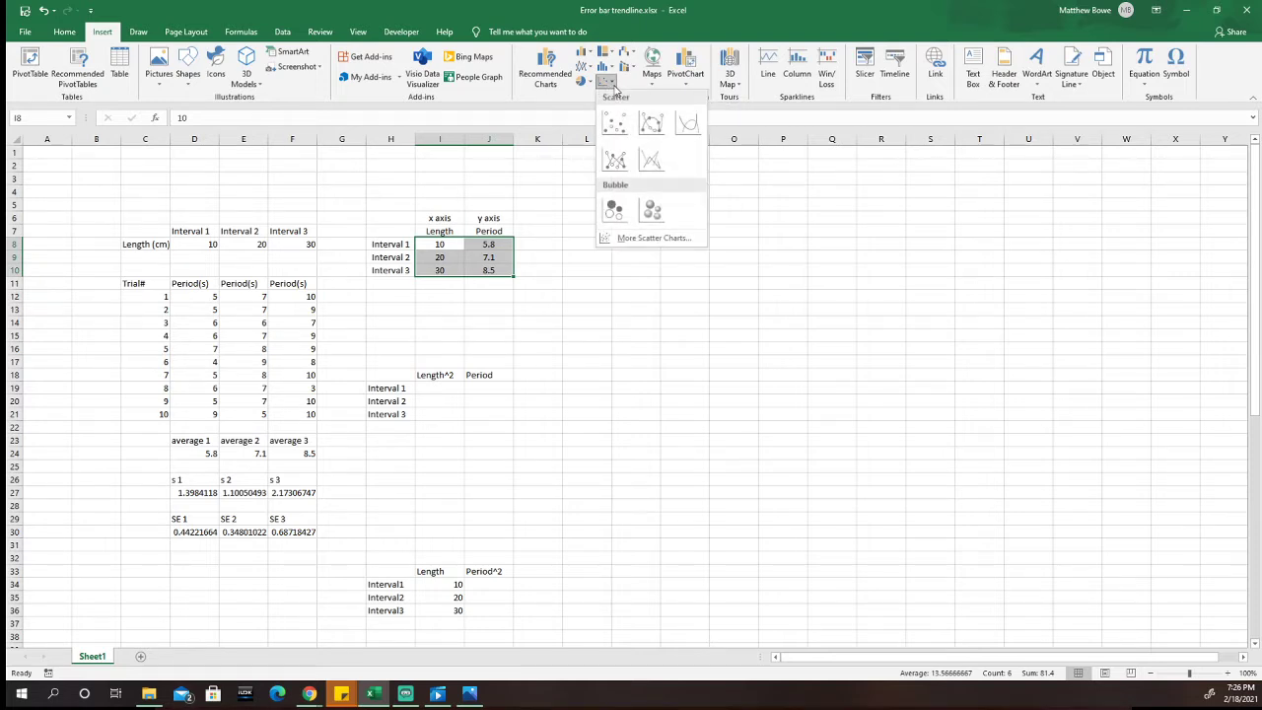
click(613, 123)
Step: Enlarge the scatter chart and place it beside the Length/Period table, leaving column K free
drag(736, 330, 795, 186)
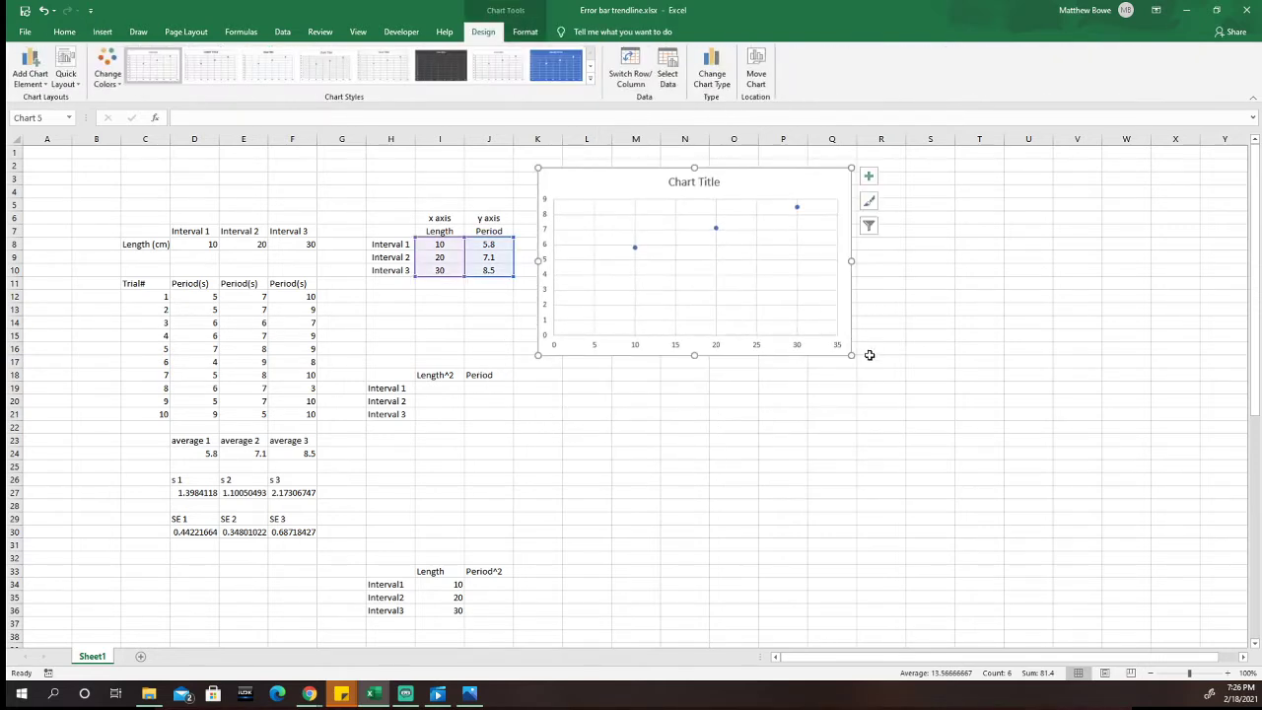
drag(851, 353, 1092, 502)
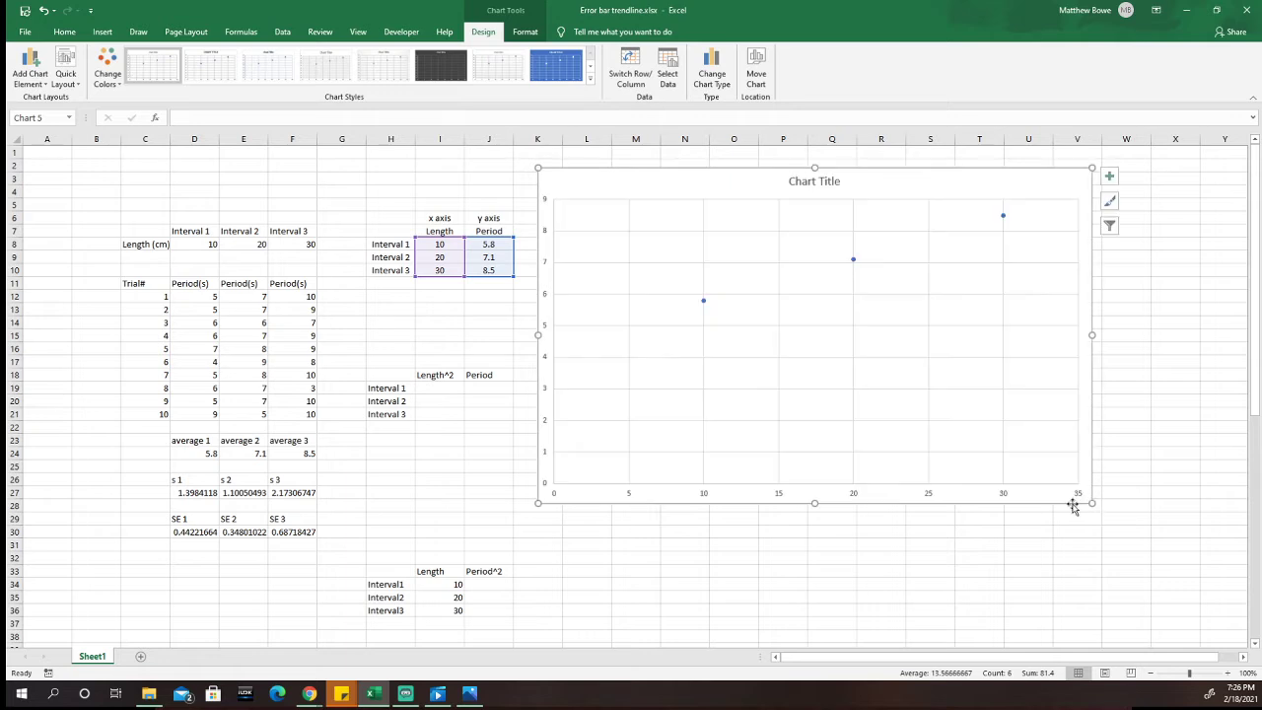
drag(977, 187, 978, 193)
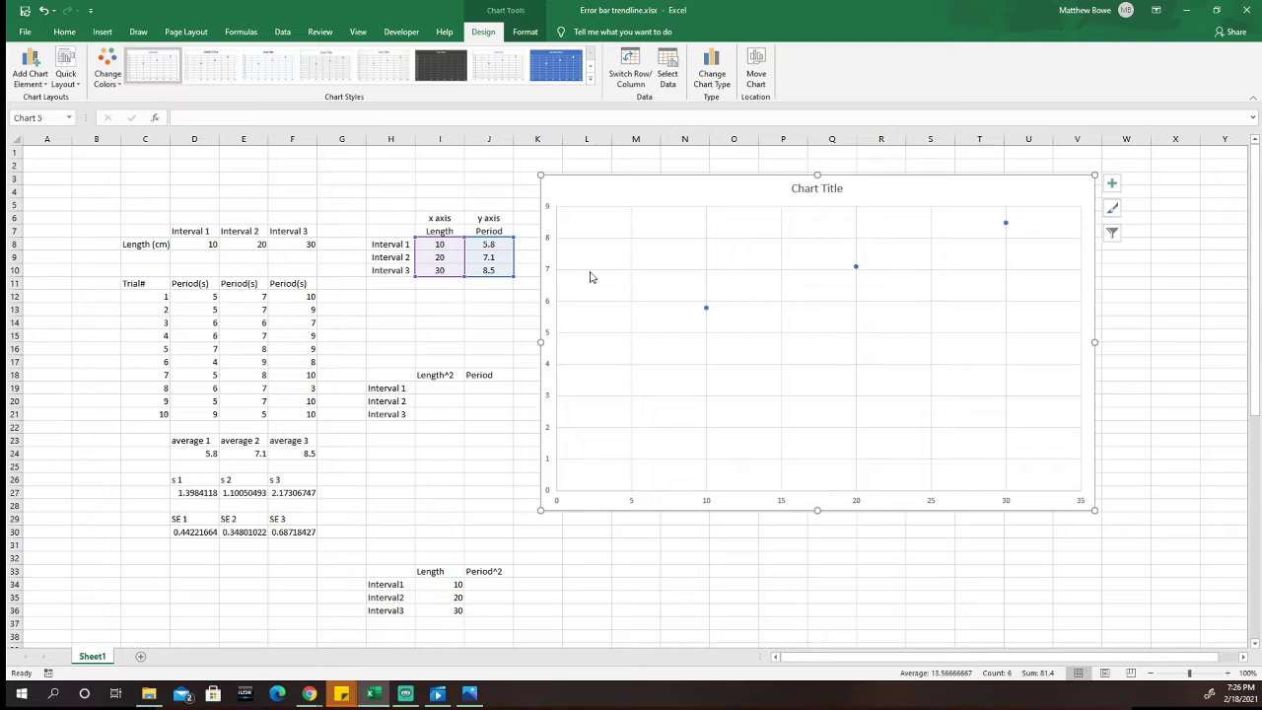
drag(542, 341, 581, 341)
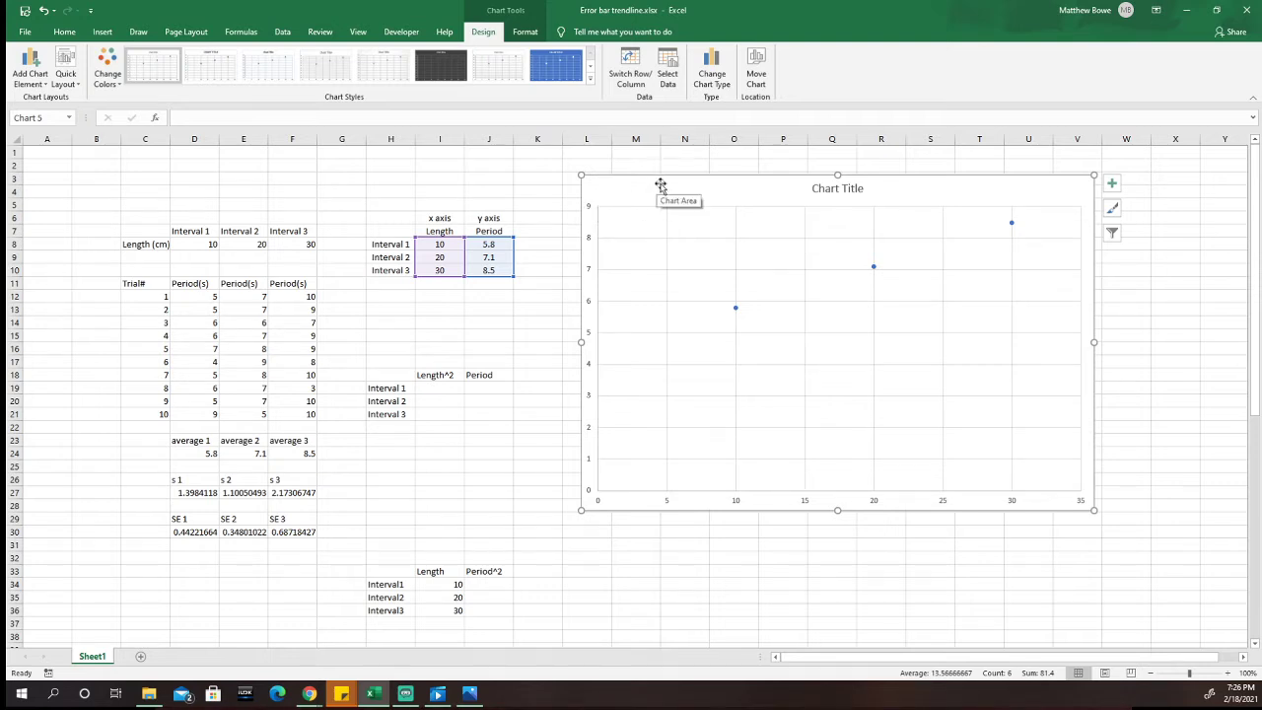
drag(654, 185, 658, 185)
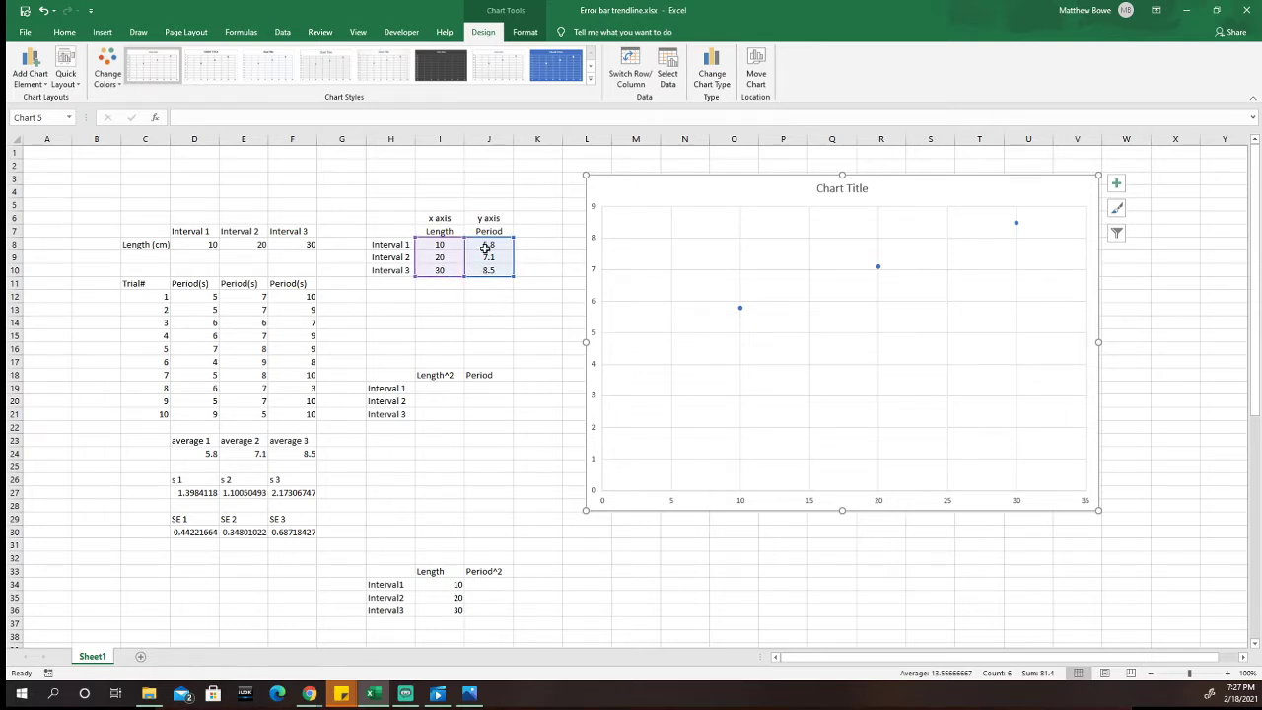
Step: Add the heading SE in K7 and link K8 to the interval 1 standard error with =D30
click(547, 231)
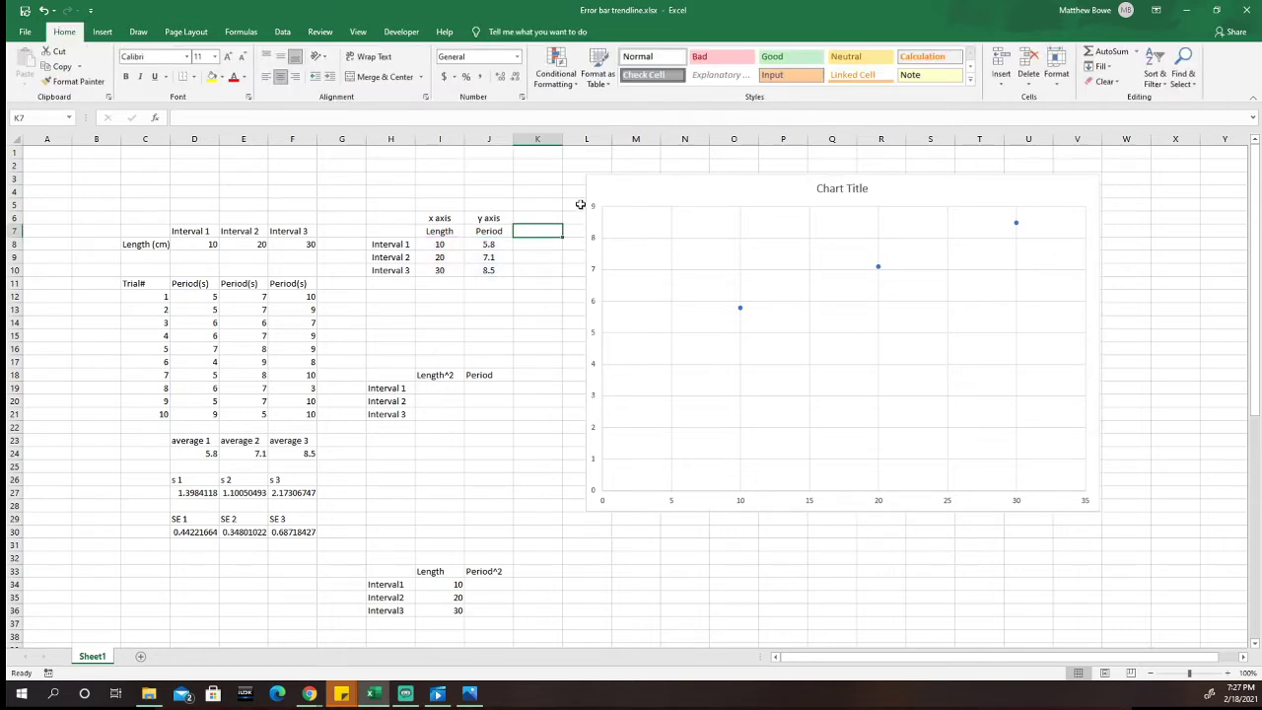
text(SE)
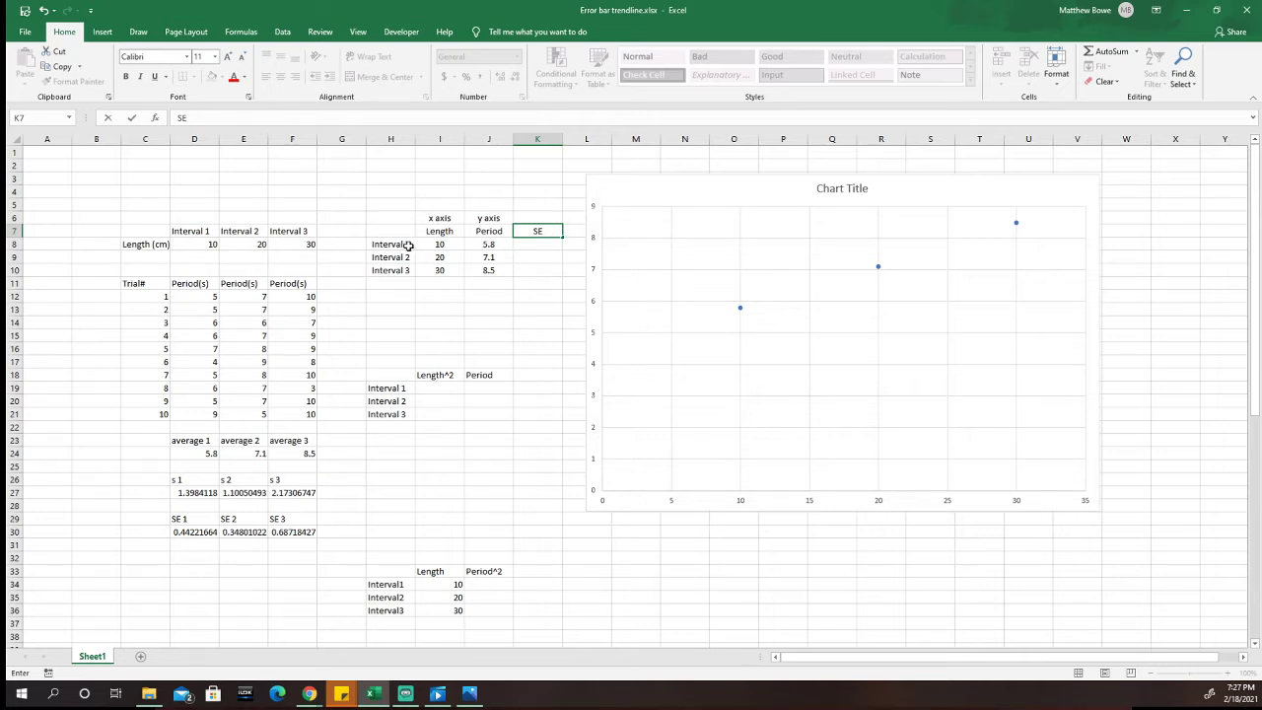
click(540, 245)
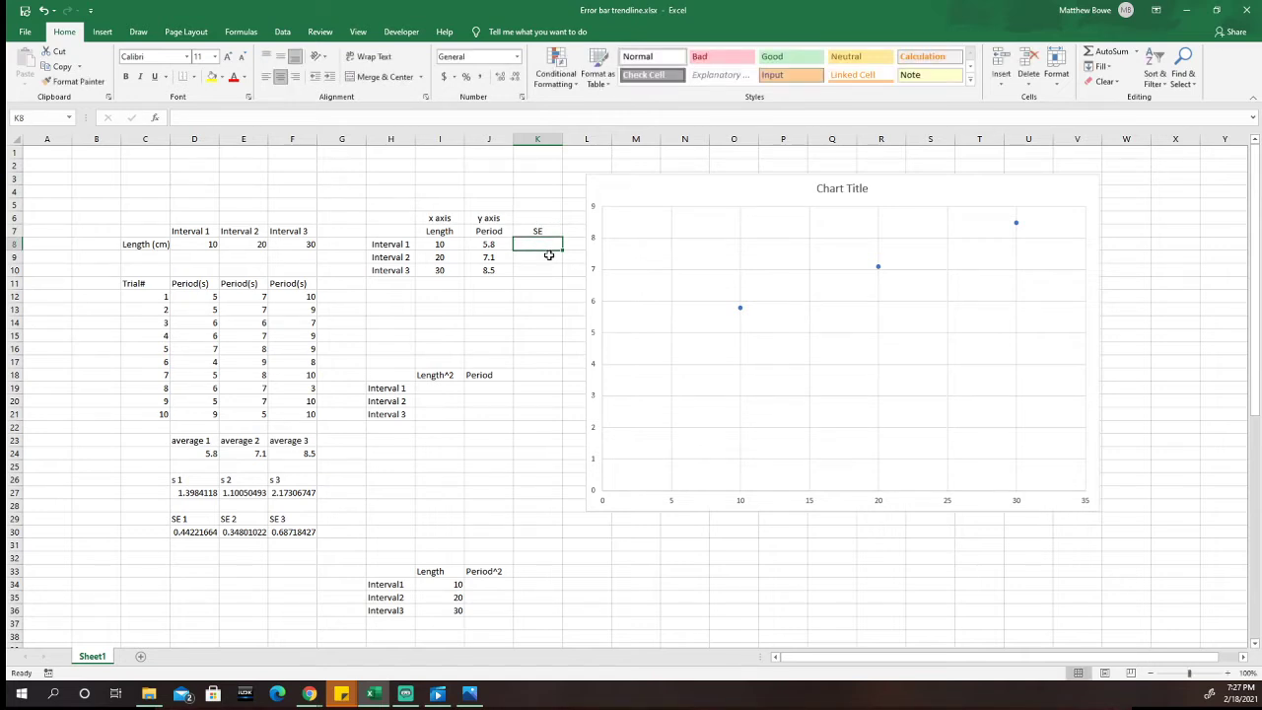
text(=)
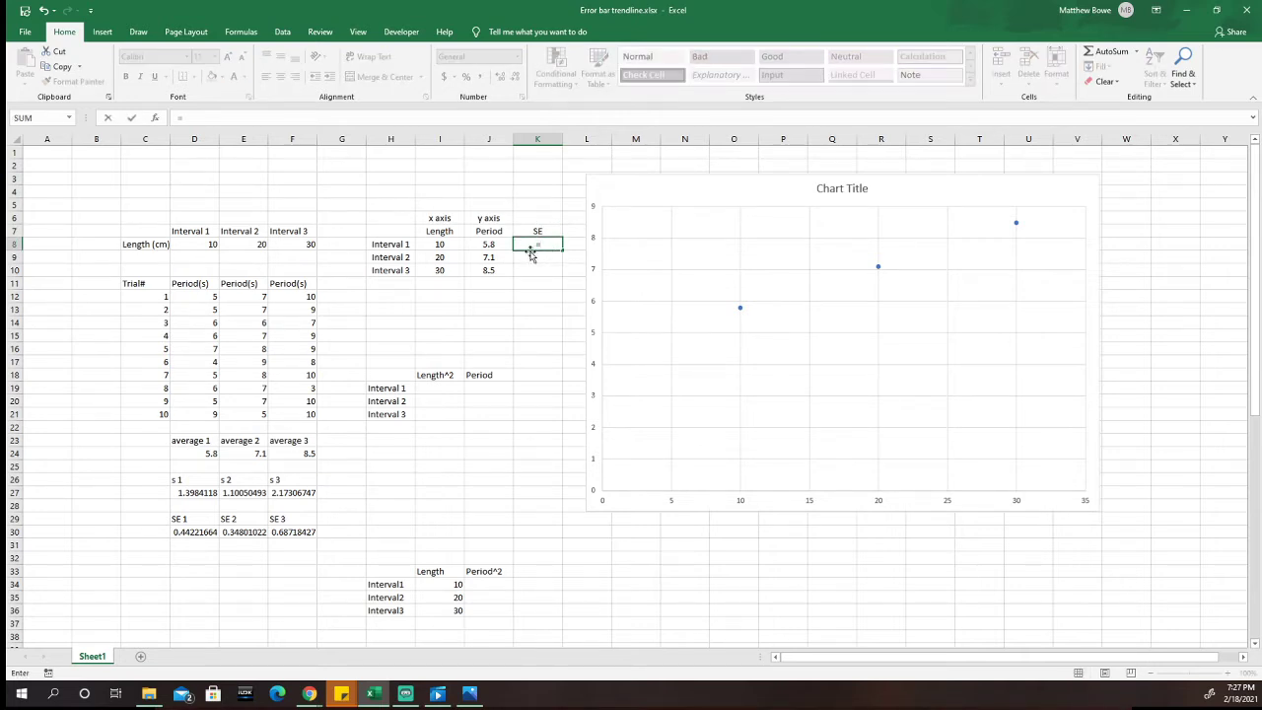
click(200, 532)
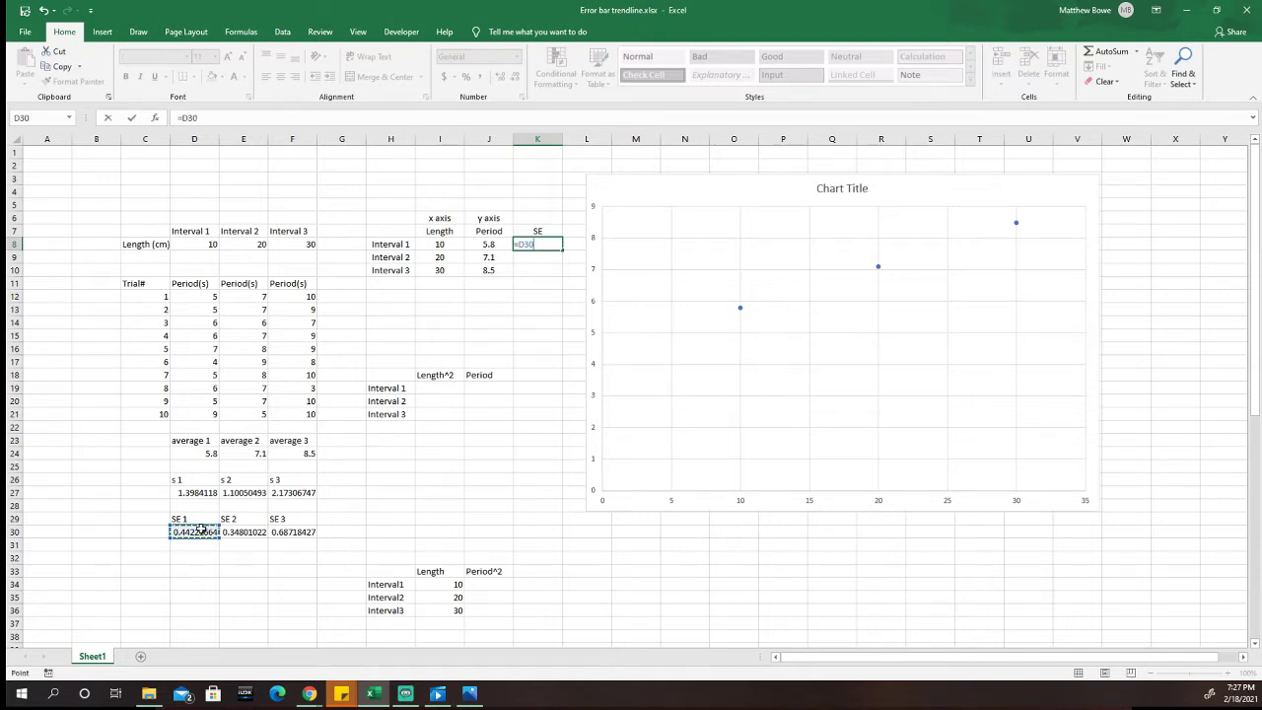
key(Return)
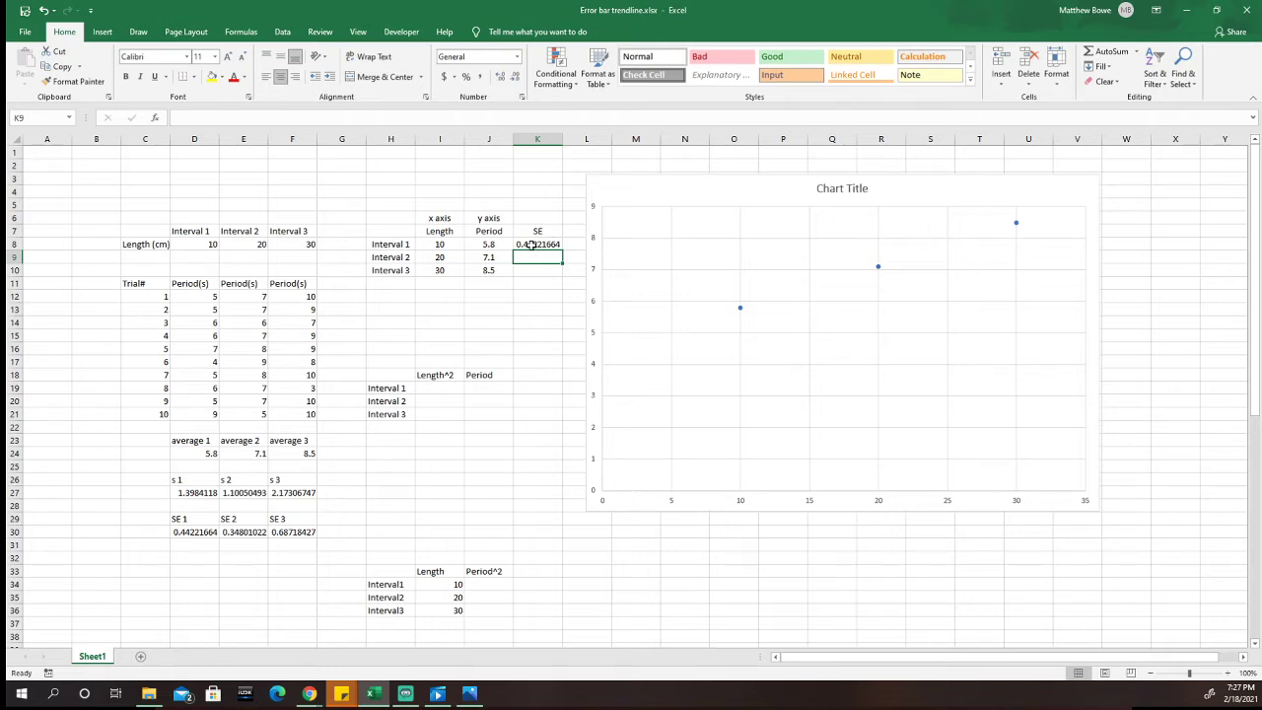
Step: Link K9 to the SE 2 value in E30 and K10 to the SE 3 value in F30
text(=)
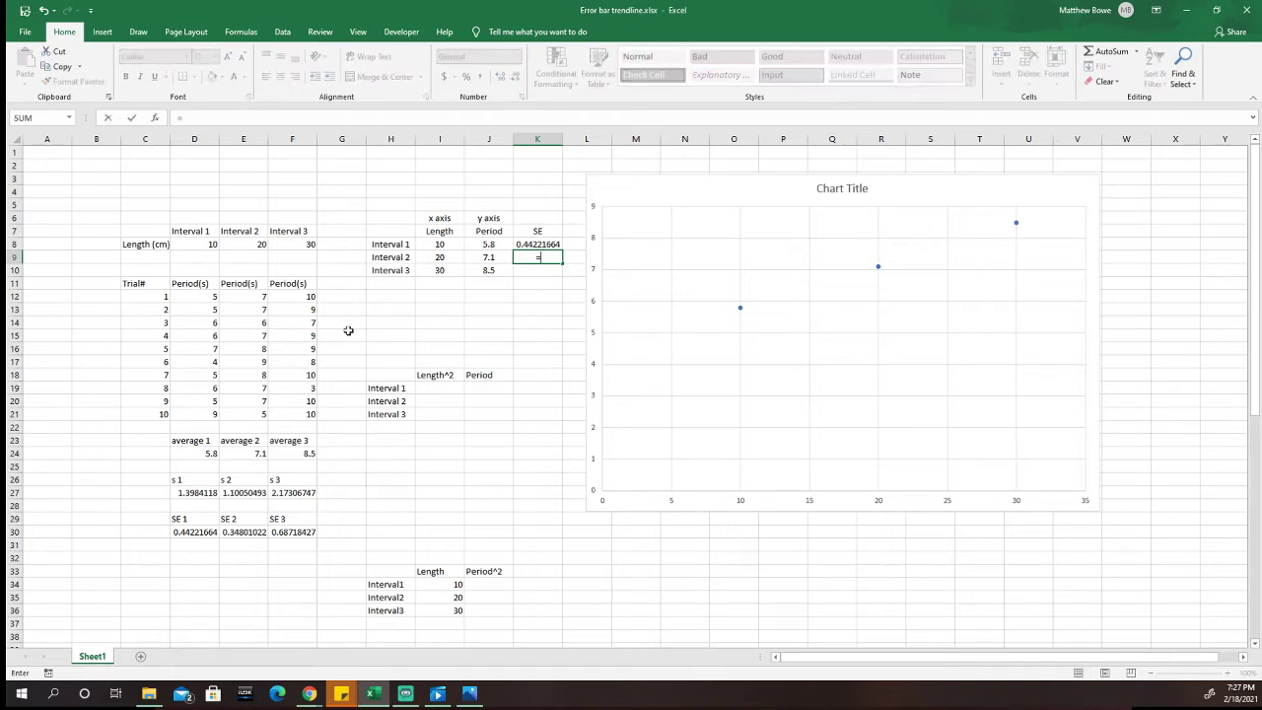
click(240, 533)
key(Return)
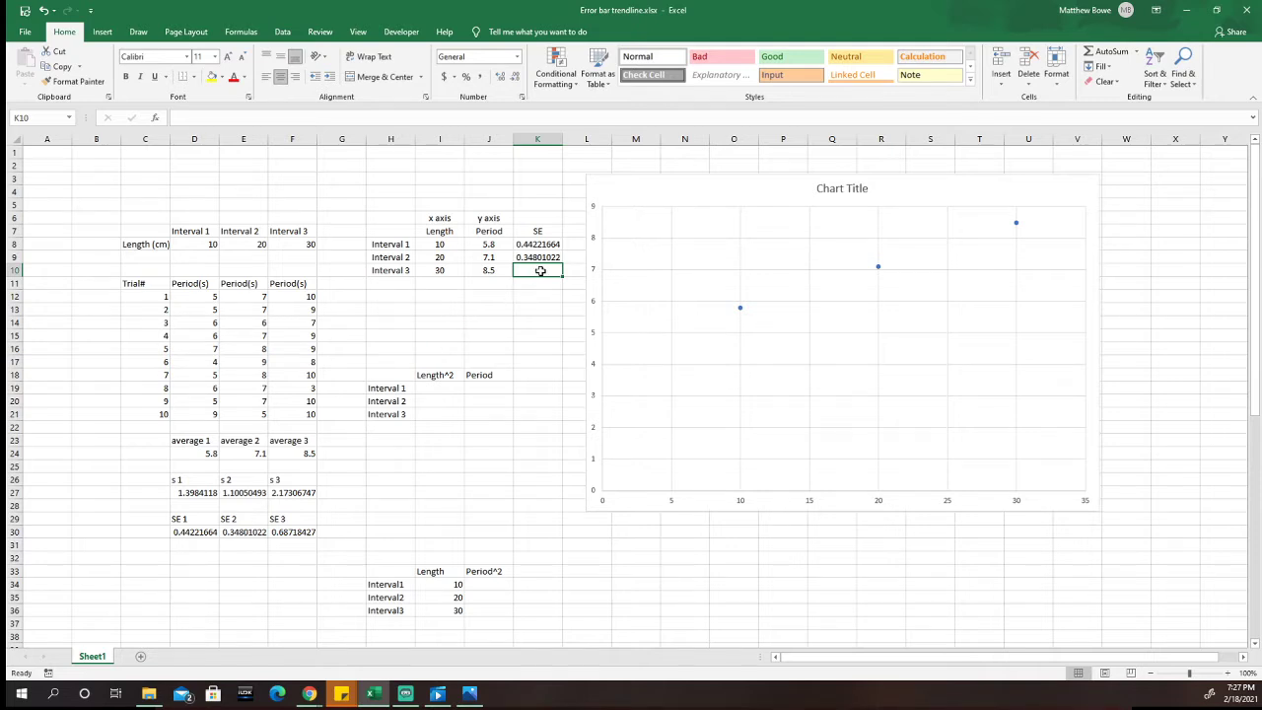
text(=)
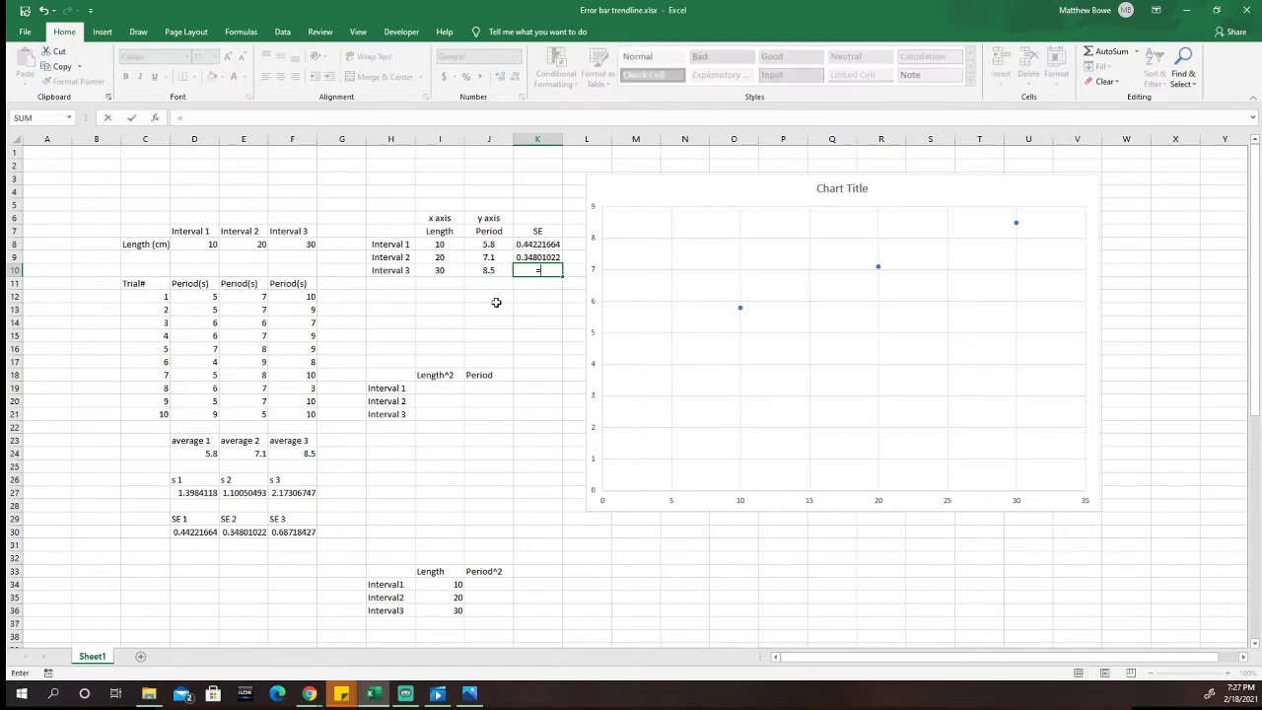
click(296, 533)
key(Return)
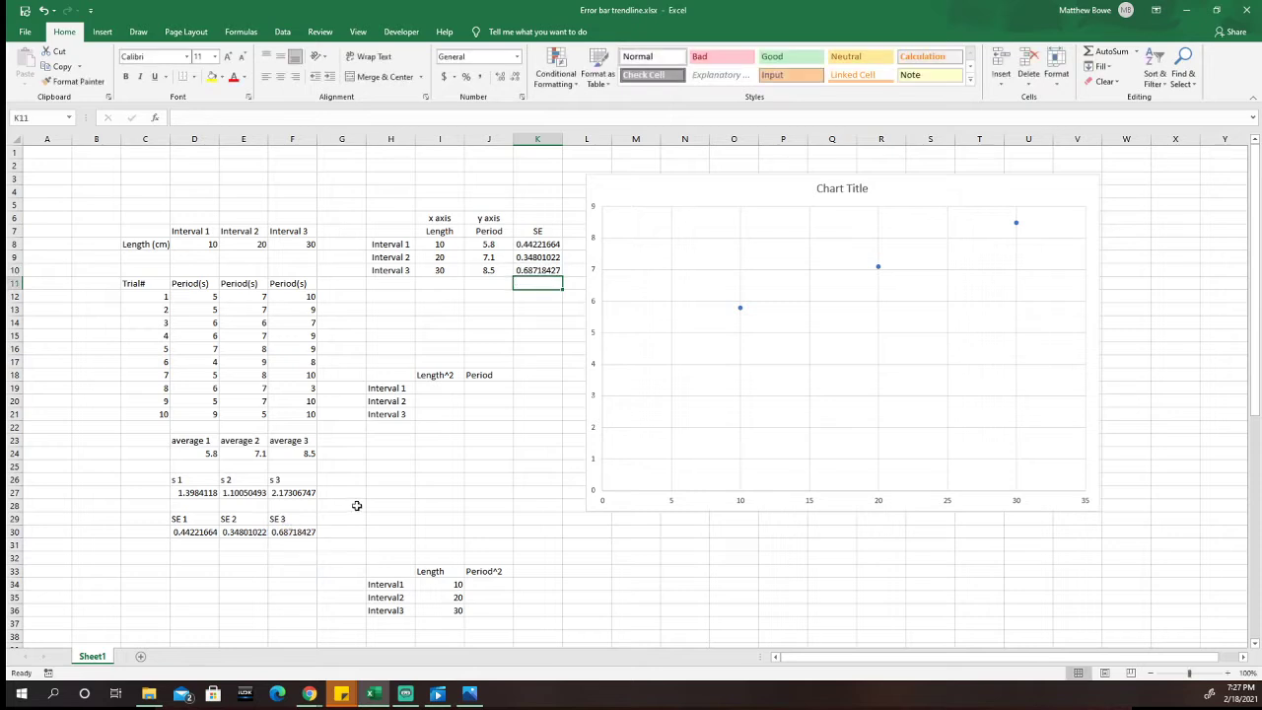
click(534, 320)
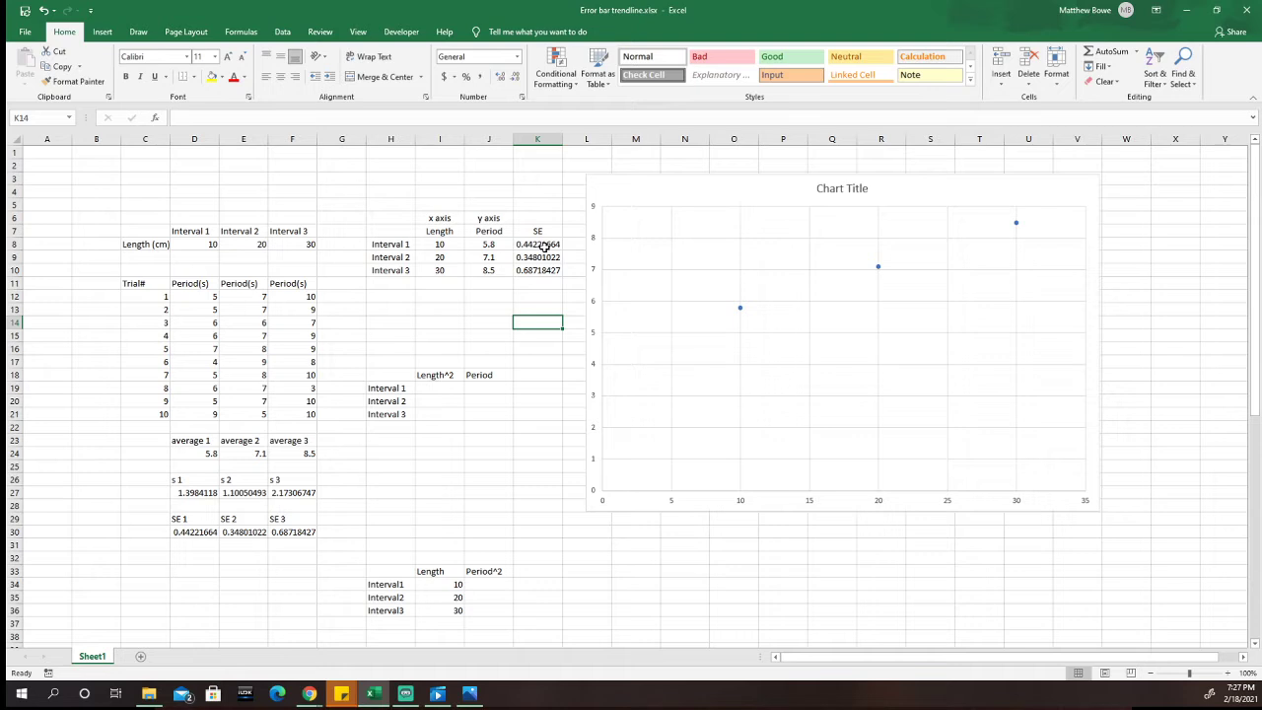
Step: Add error bars to the scatter chart through the More Error Bars Options, and reposition the chart so its data points are in view
mouse_move(666, 188)
mouse_down()
mouse_move(652, 187)
mouse_move(667, 186)
mouse_up()
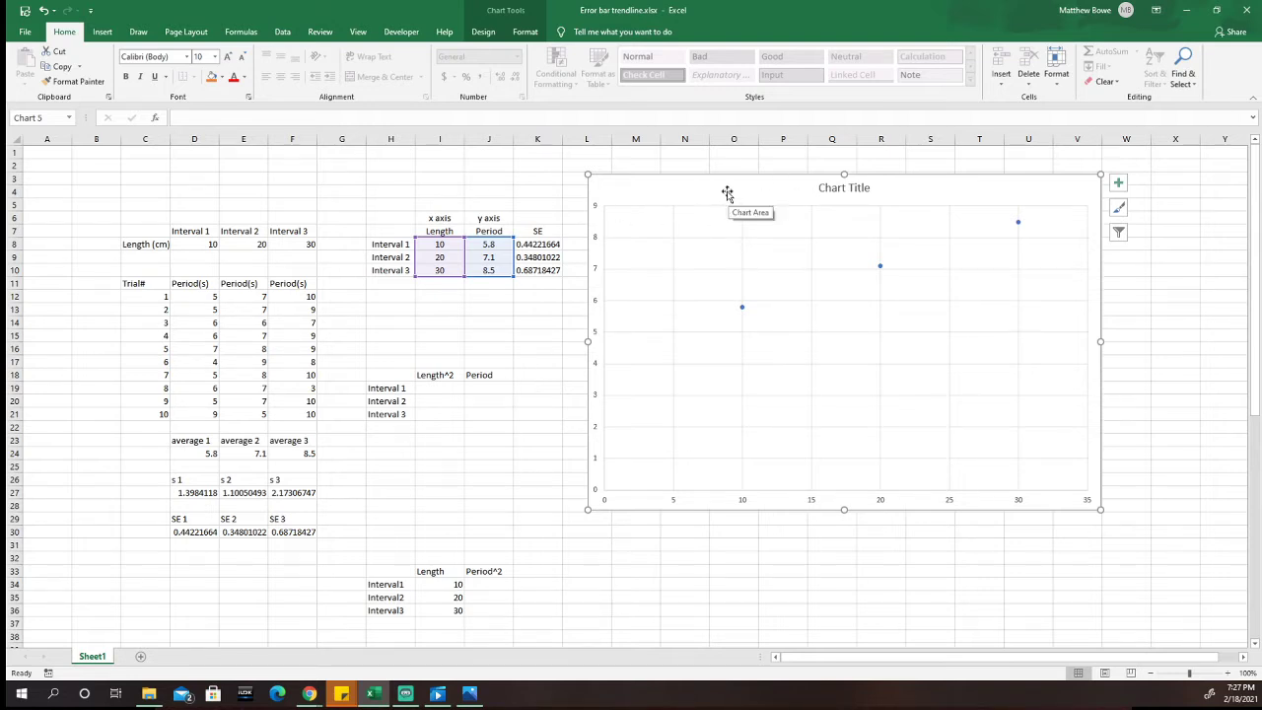
mouse_move(746, 190)
mouse_down()
mouse_move(756, 197)
mouse_move(737, 199)
mouse_up()
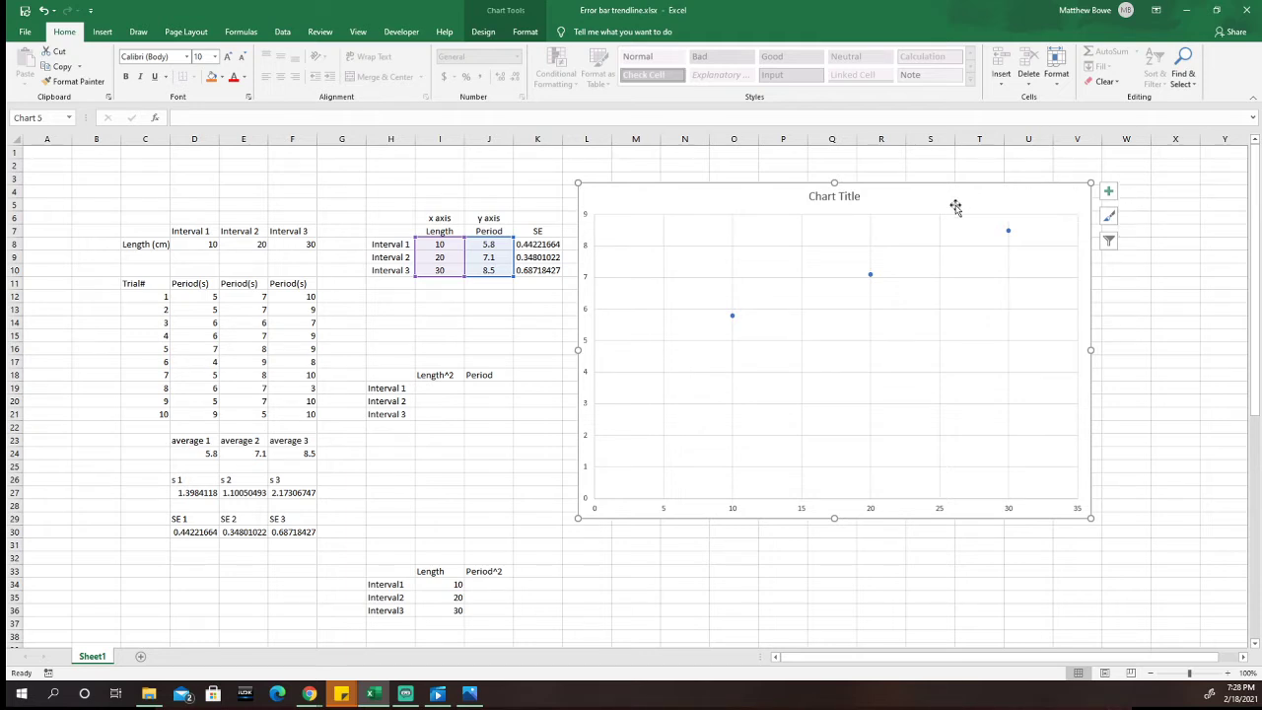
click(483, 33)
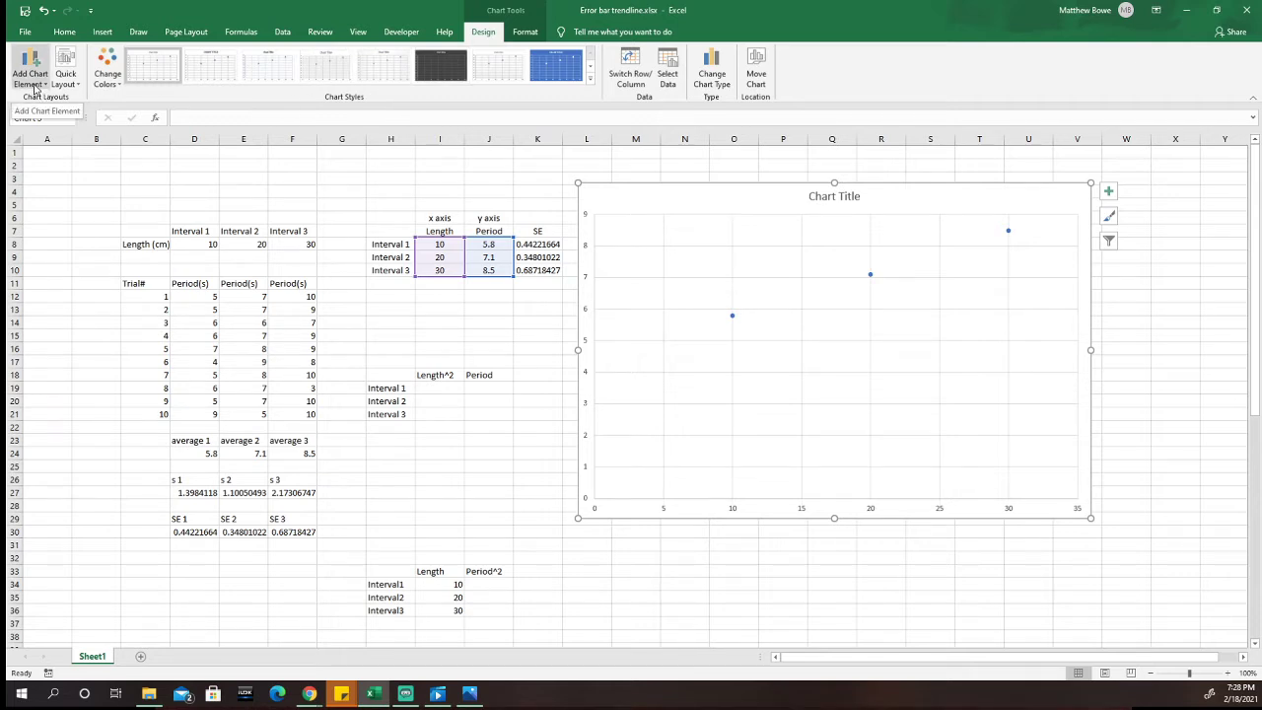
click(35, 84)
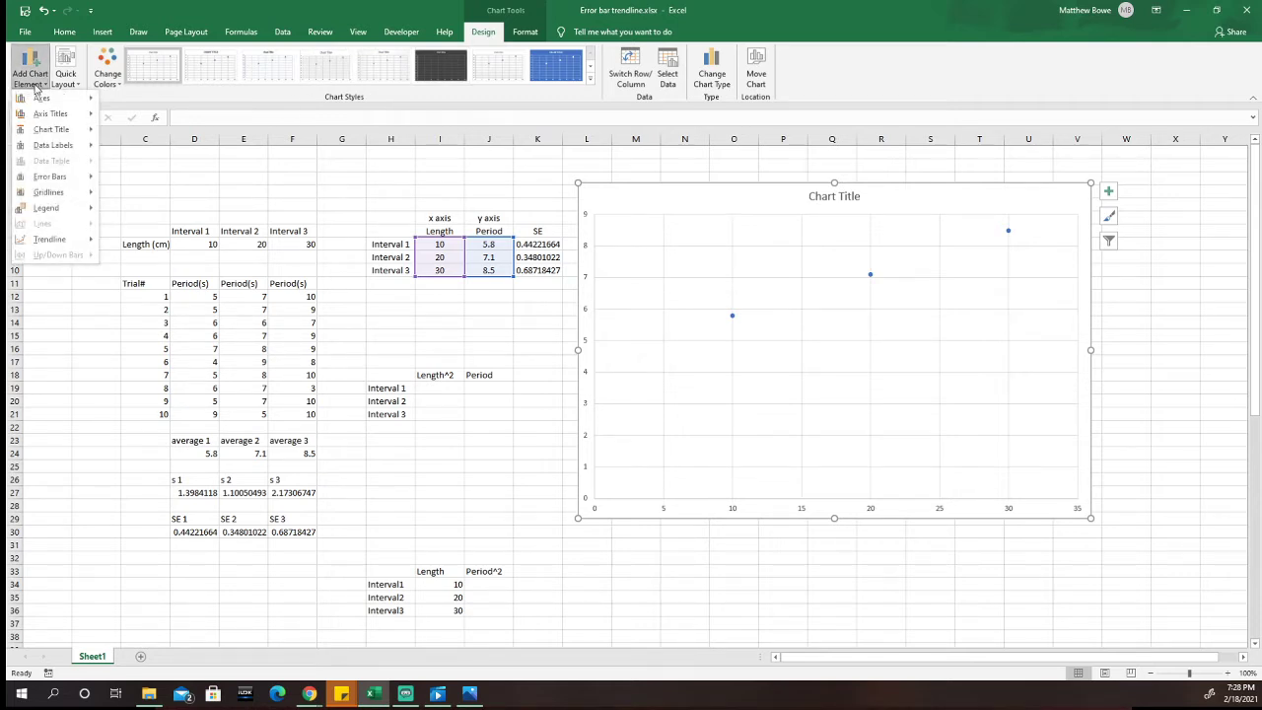
mouse_move(65, 179)
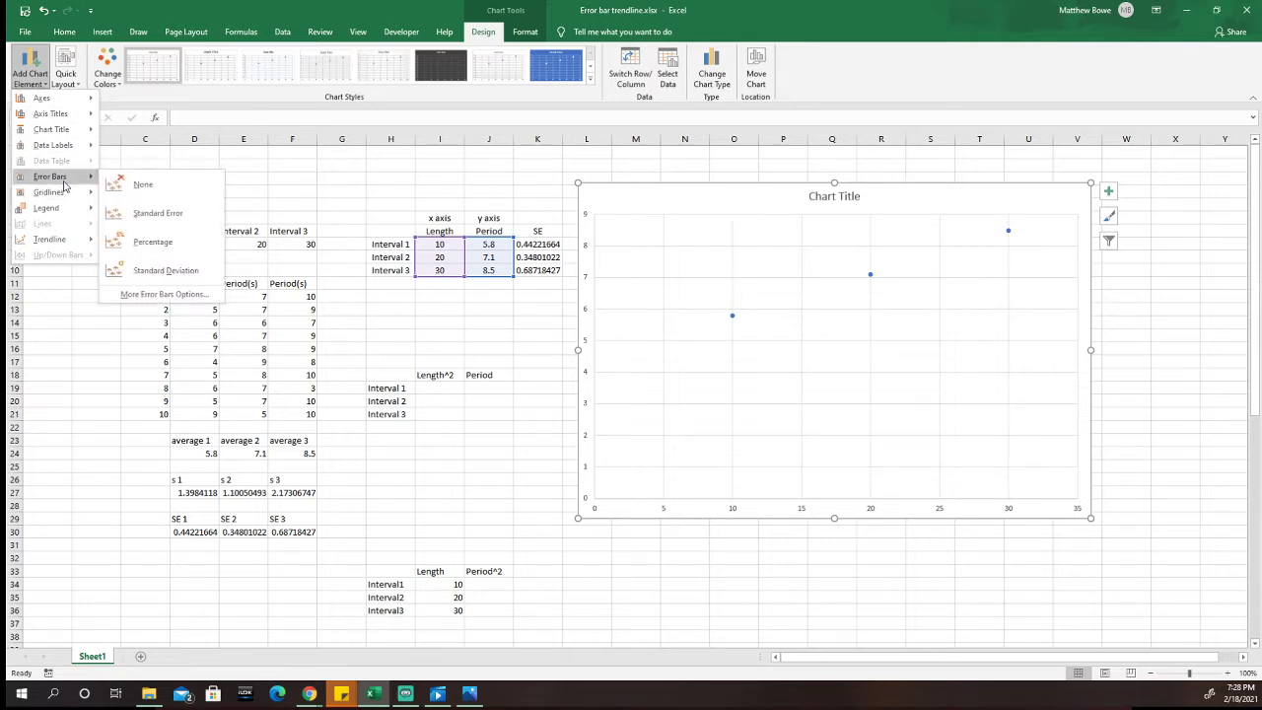
click(143, 295)
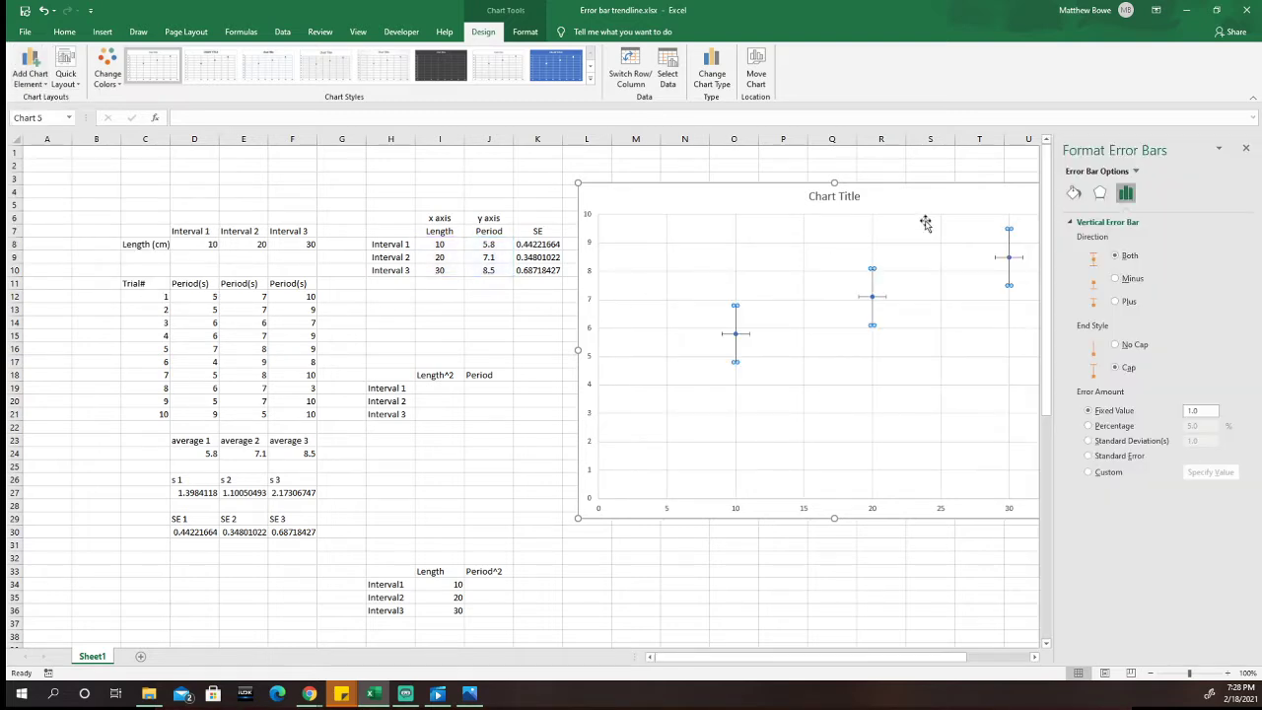
drag(990, 203, 941, 188)
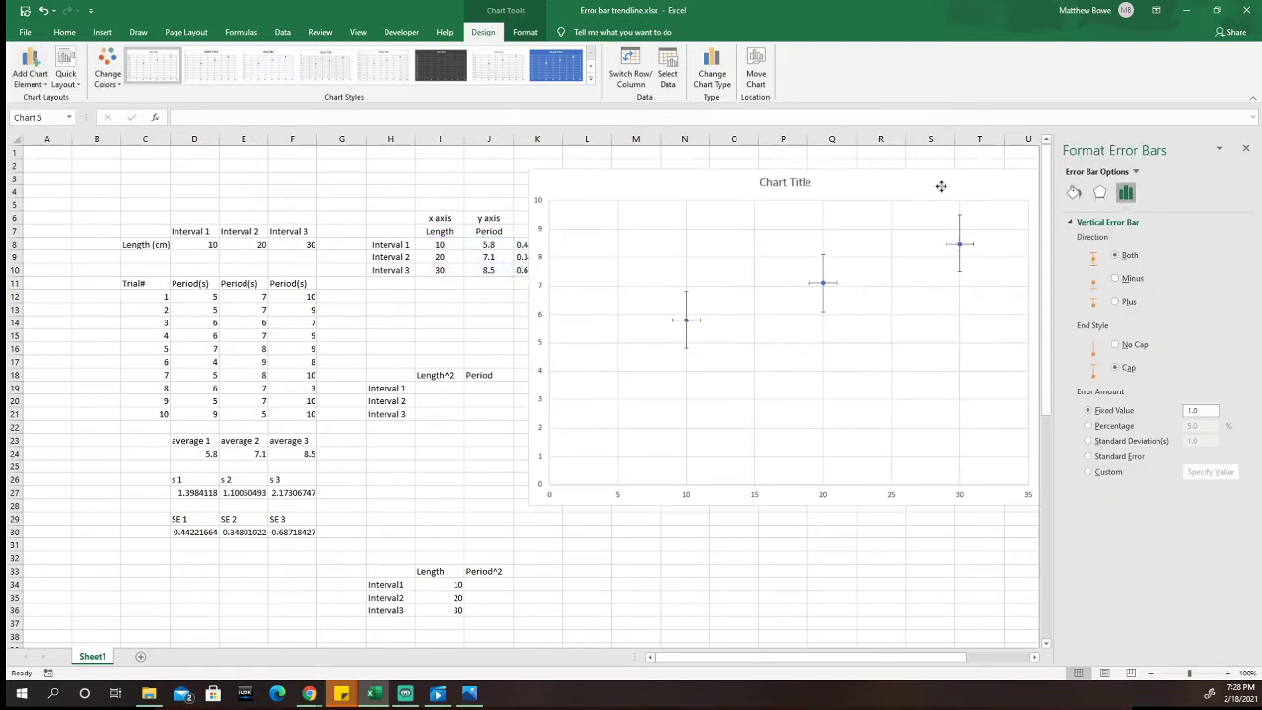
Step: Delete the scatter chart's horizontal error bars, and narrow and reposition the chart so the SE values in column K are uncovered
click(675, 320)
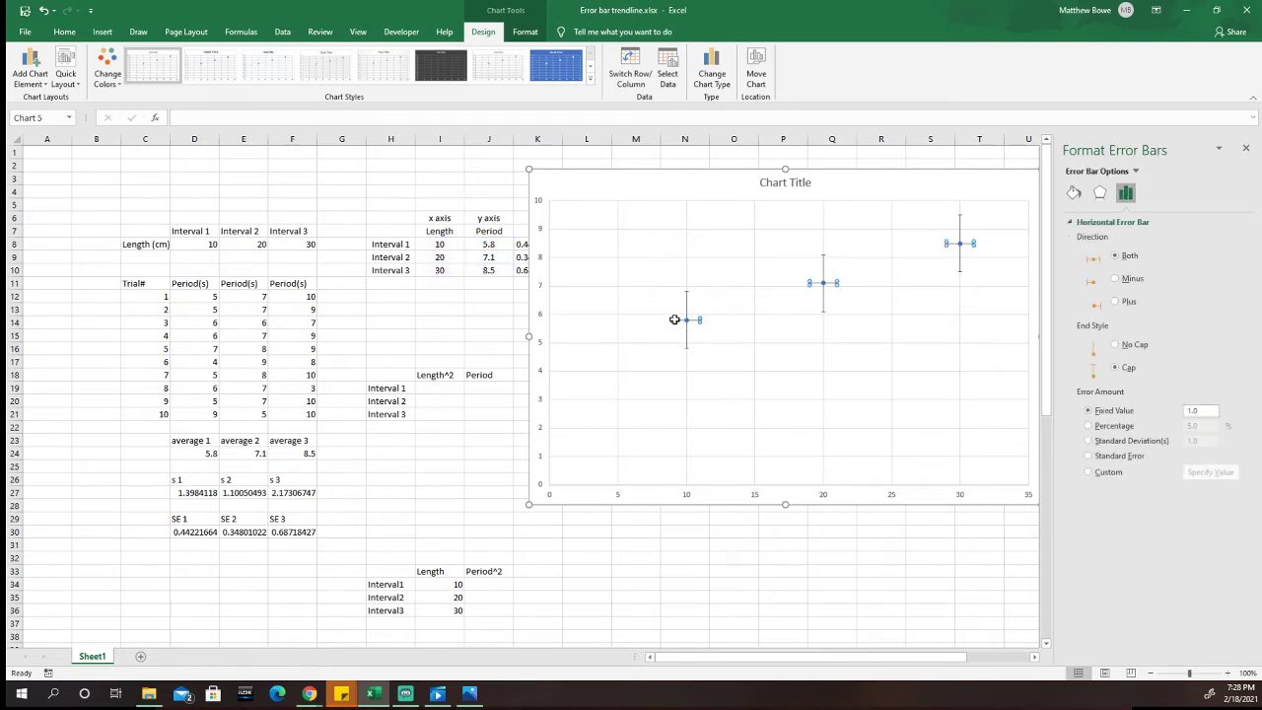
key(Delete)
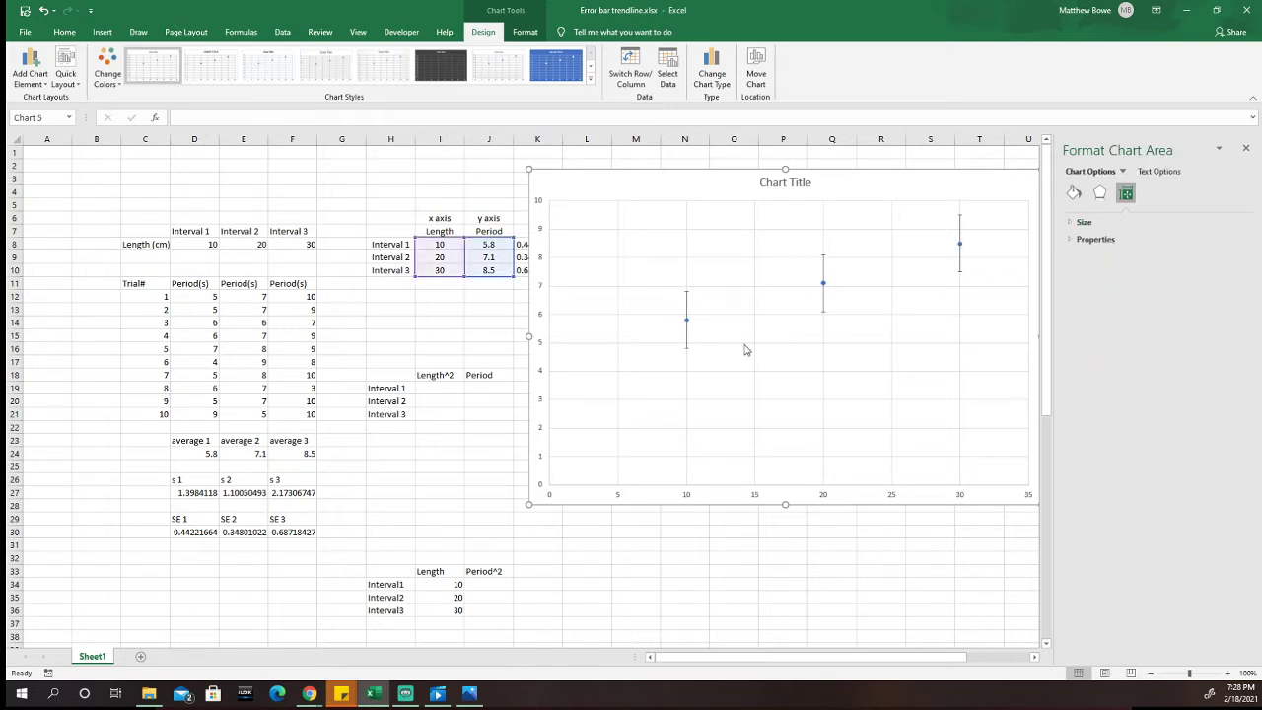
drag(890, 188, 882, 188)
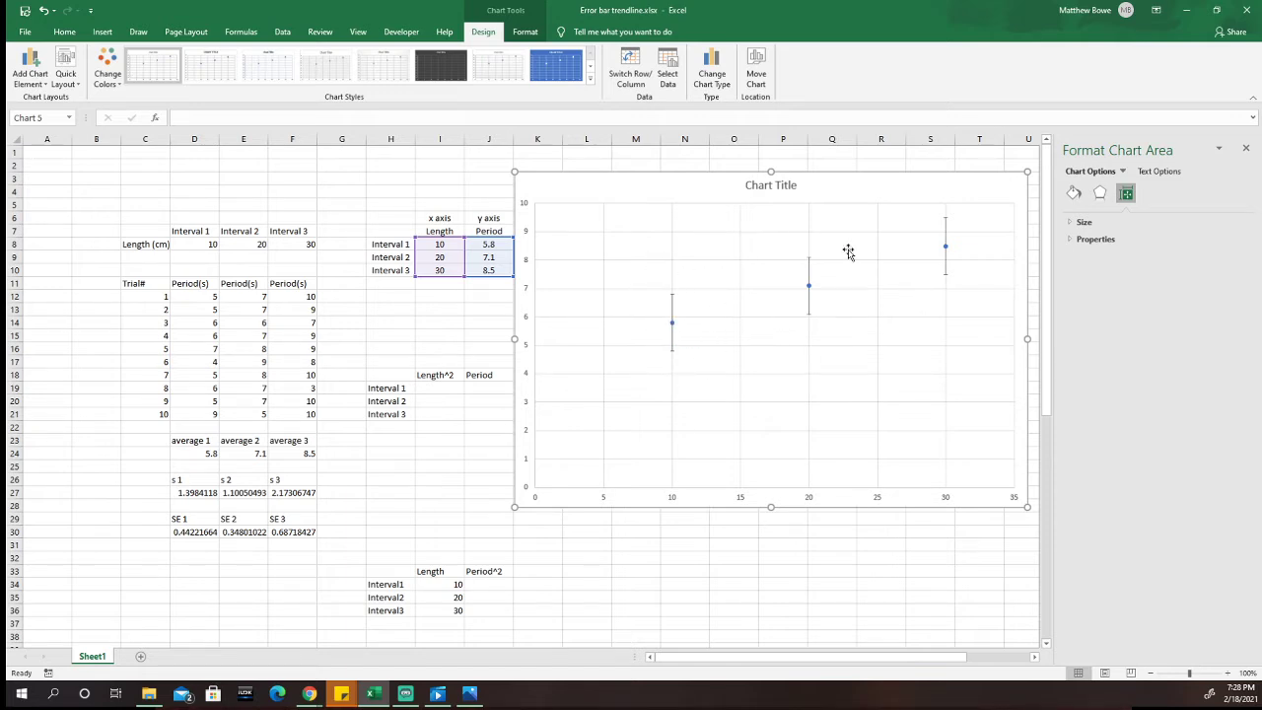
mouse_move(646, 181)
mouse_down()
mouse_move(667, 182)
mouse_move(652, 179)
mouse_up()
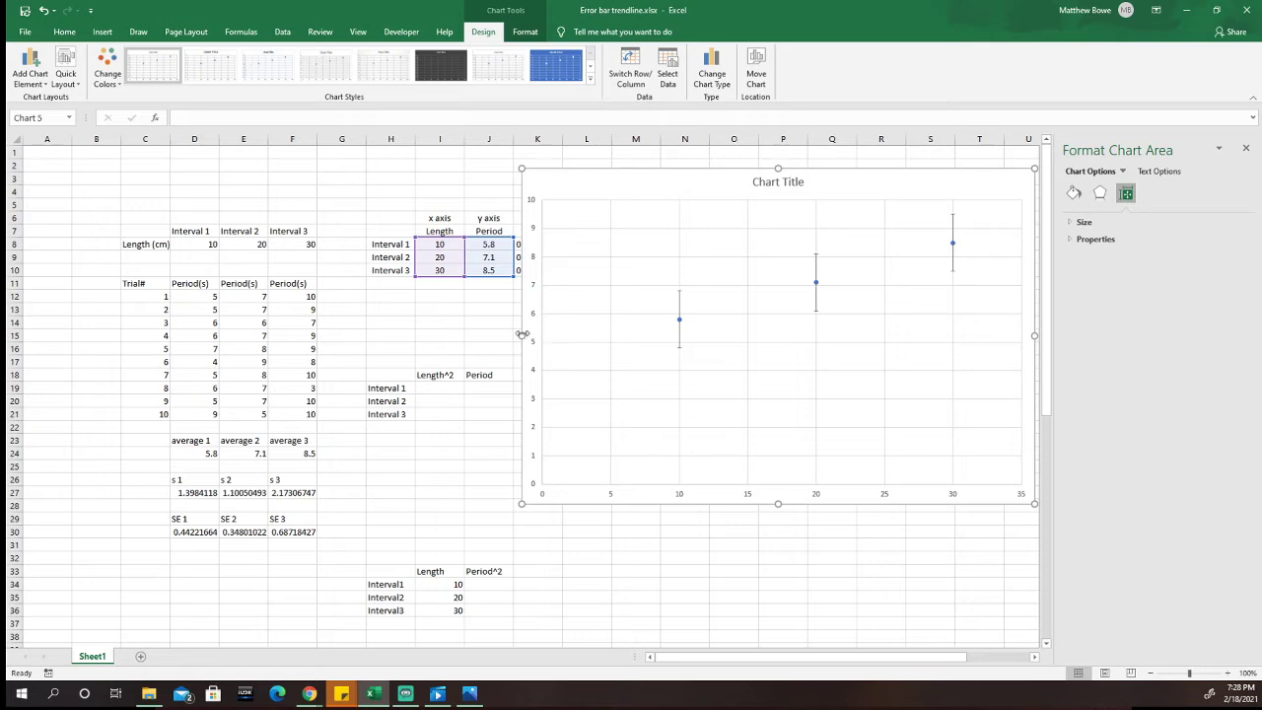
drag(525, 339, 569, 336)
drag(674, 181, 669, 182)
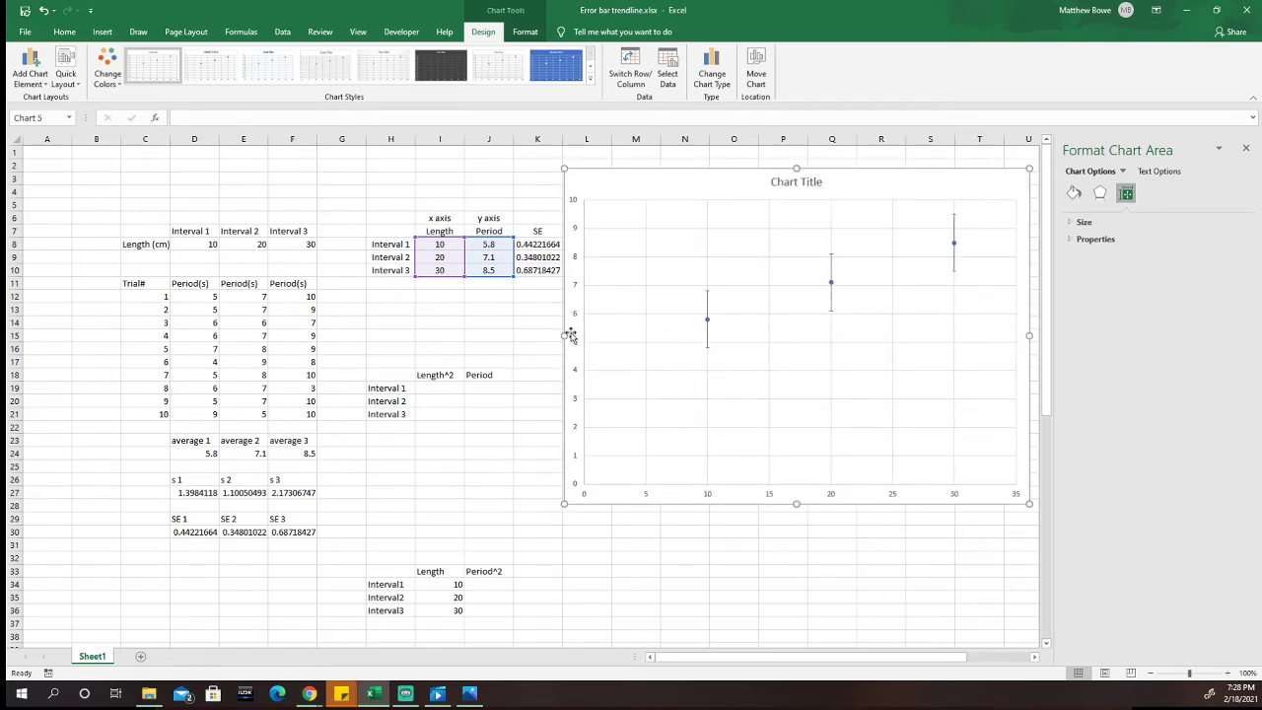
drag(566, 335, 602, 336)
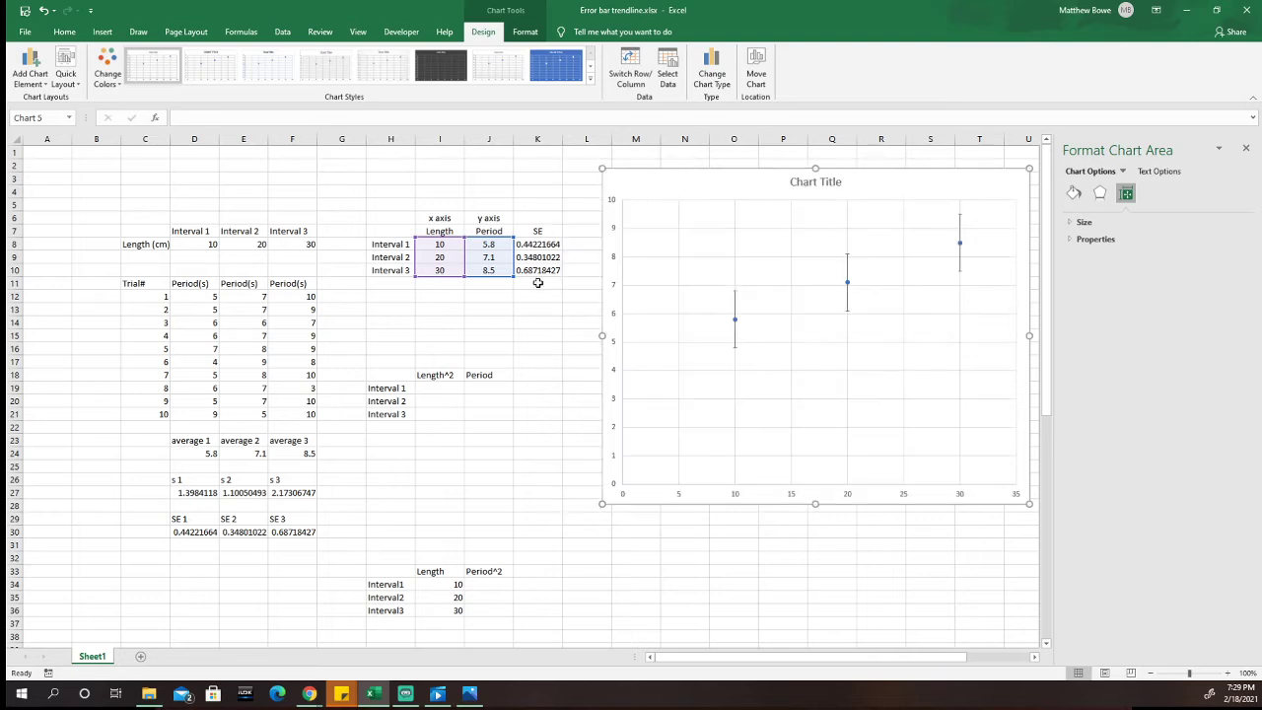
drag(690, 184, 666, 181)
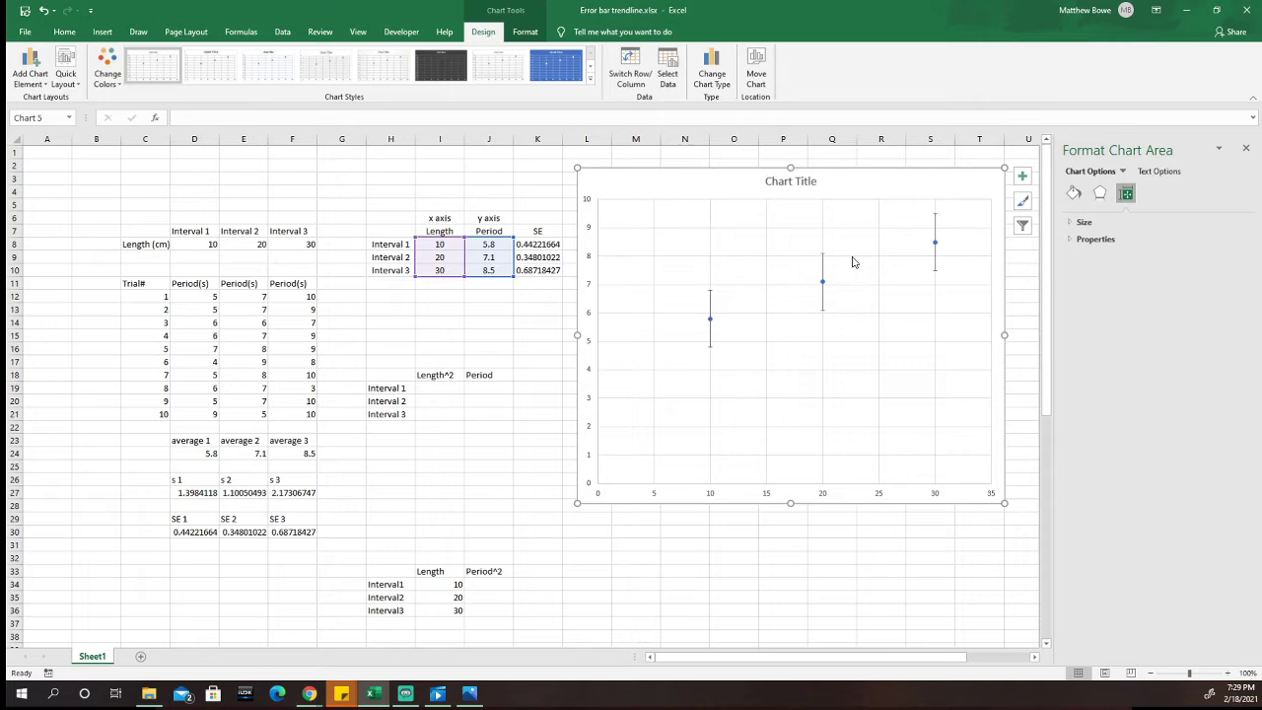
Step: Set the vertical error bars to a custom error amount, using the SE values in K8:K10 as the positive error value
click(712, 297)
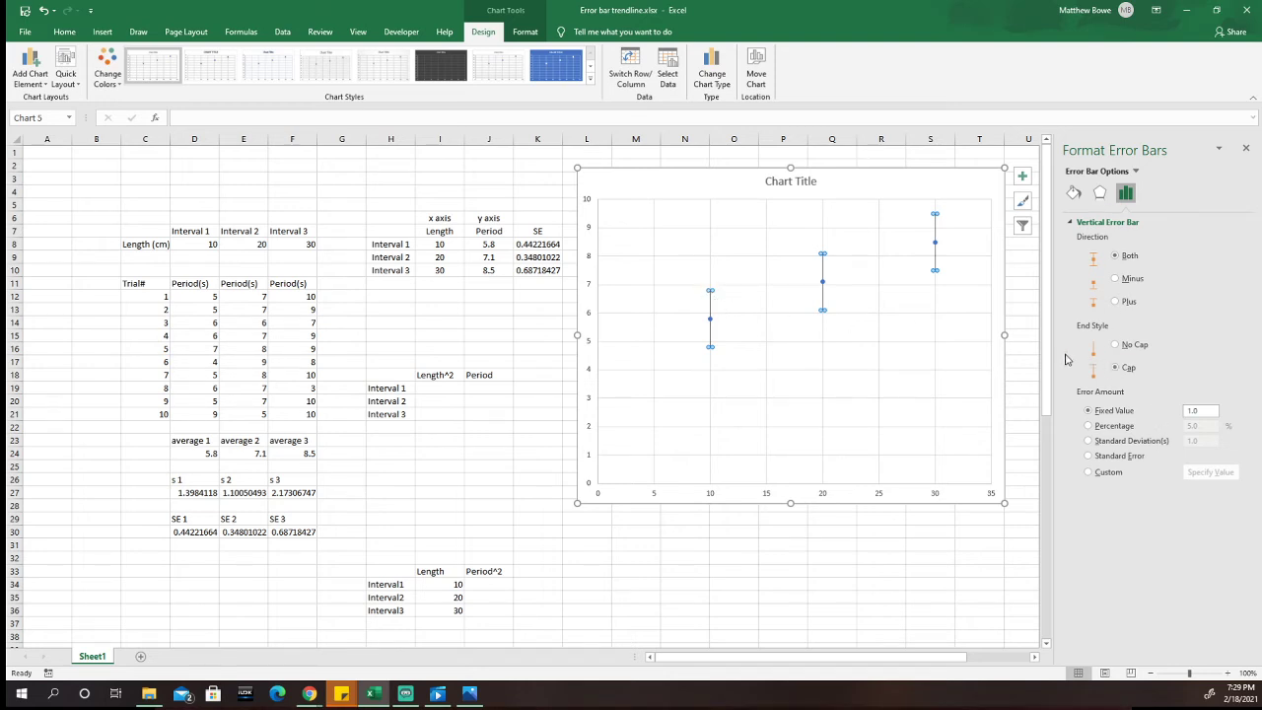
click(1090, 474)
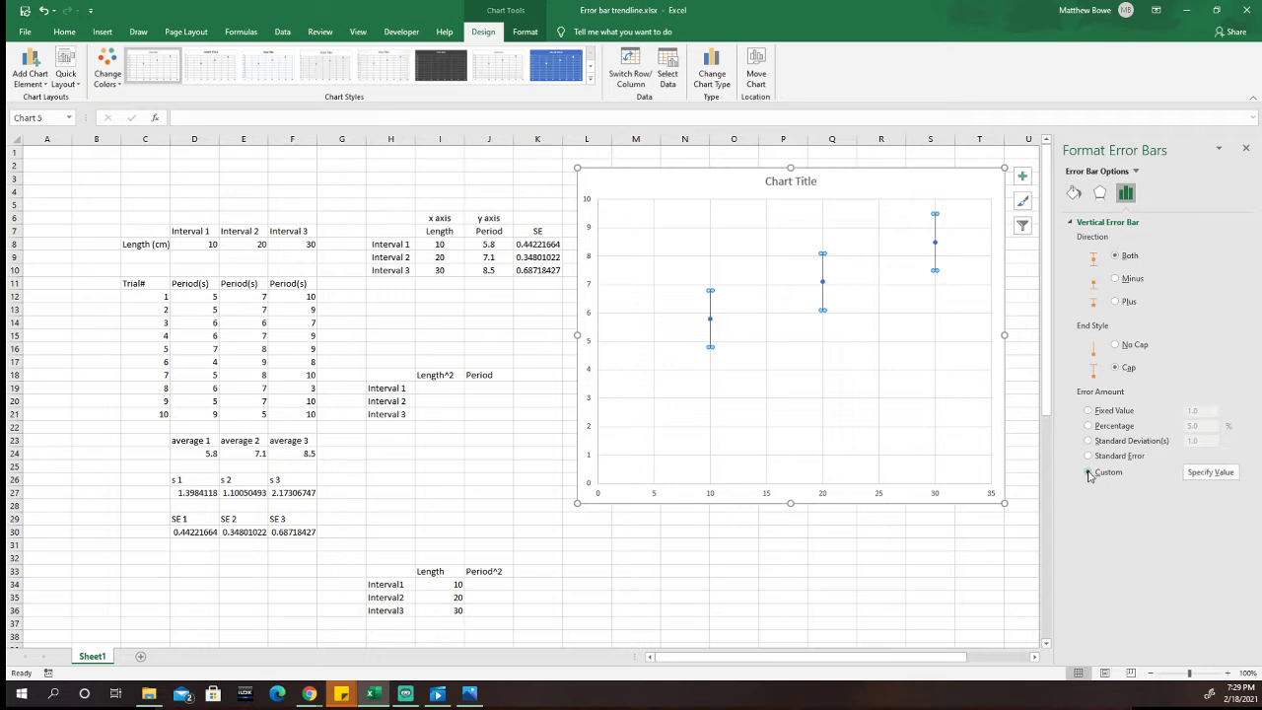
click(1201, 476)
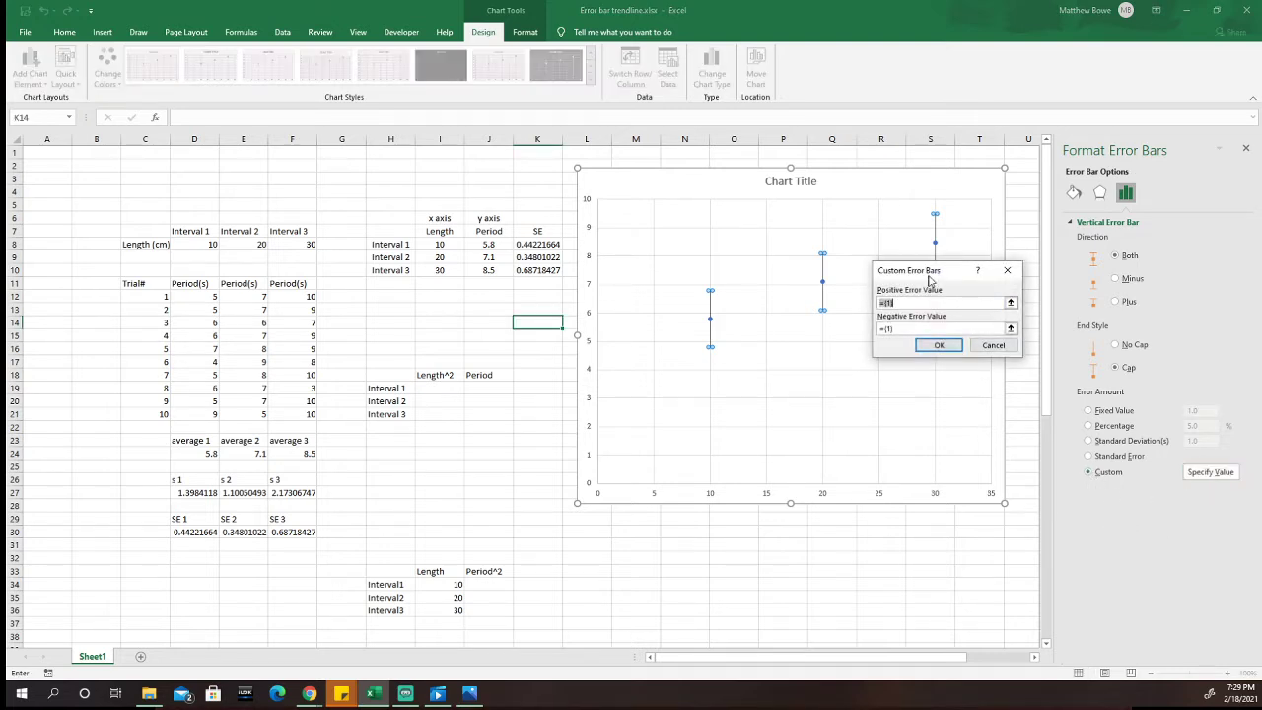
drag(935, 275, 868, 361)
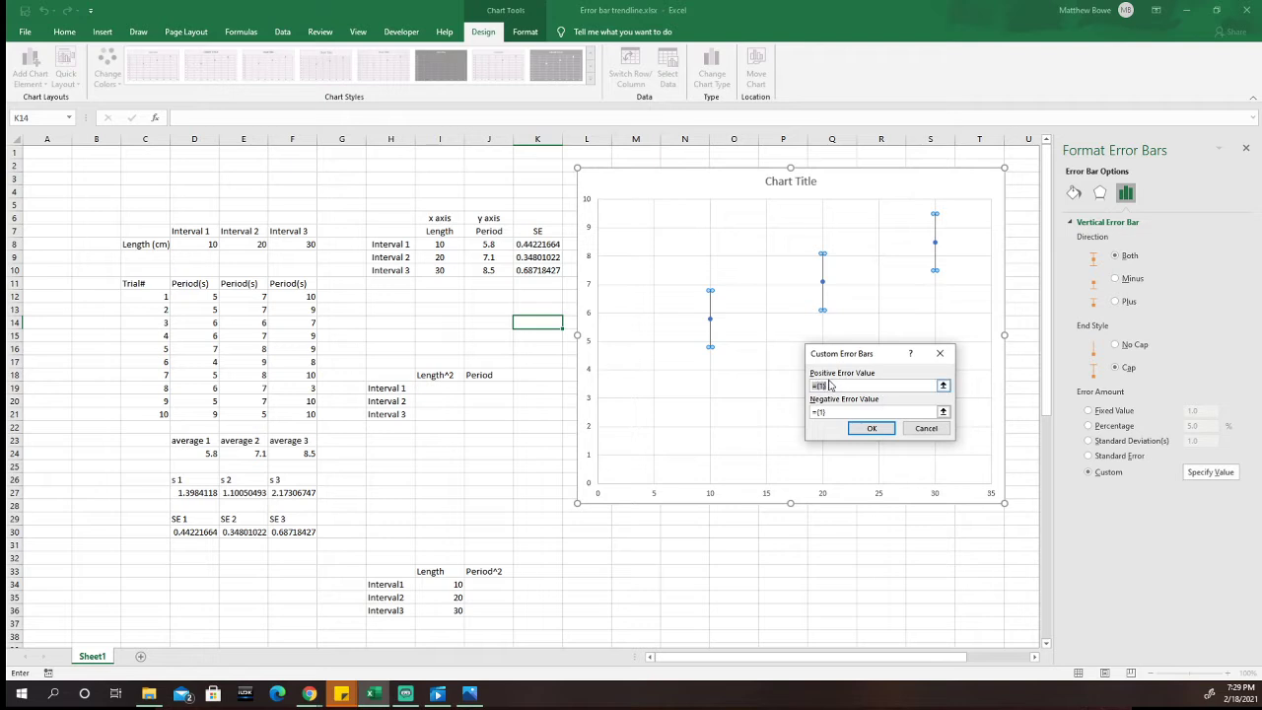
click(944, 387)
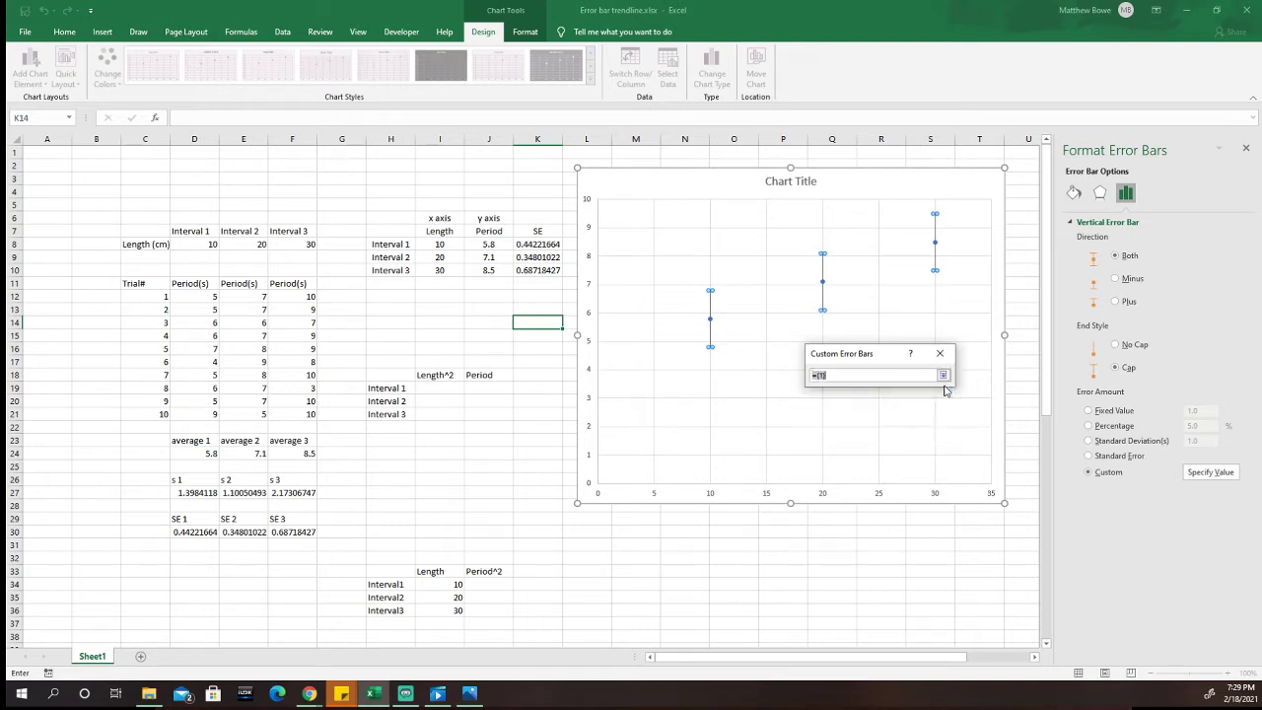
drag(532, 243, 534, 272)
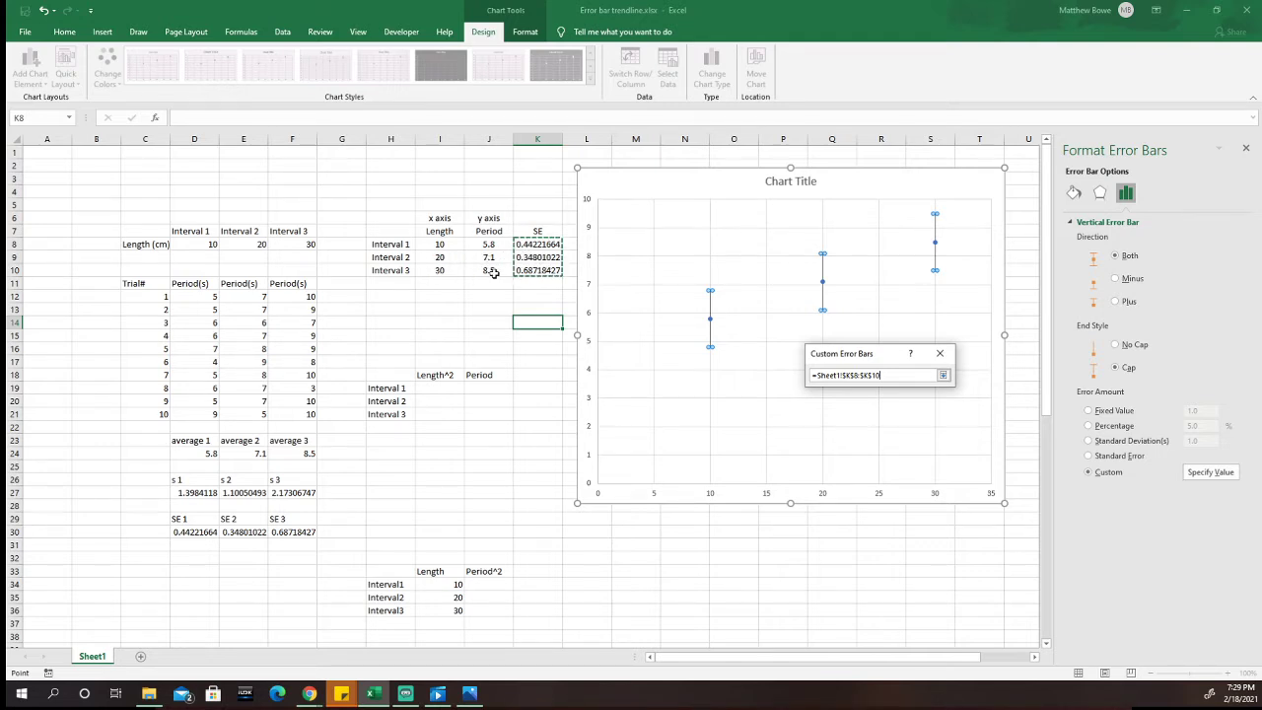
click(944, 376)
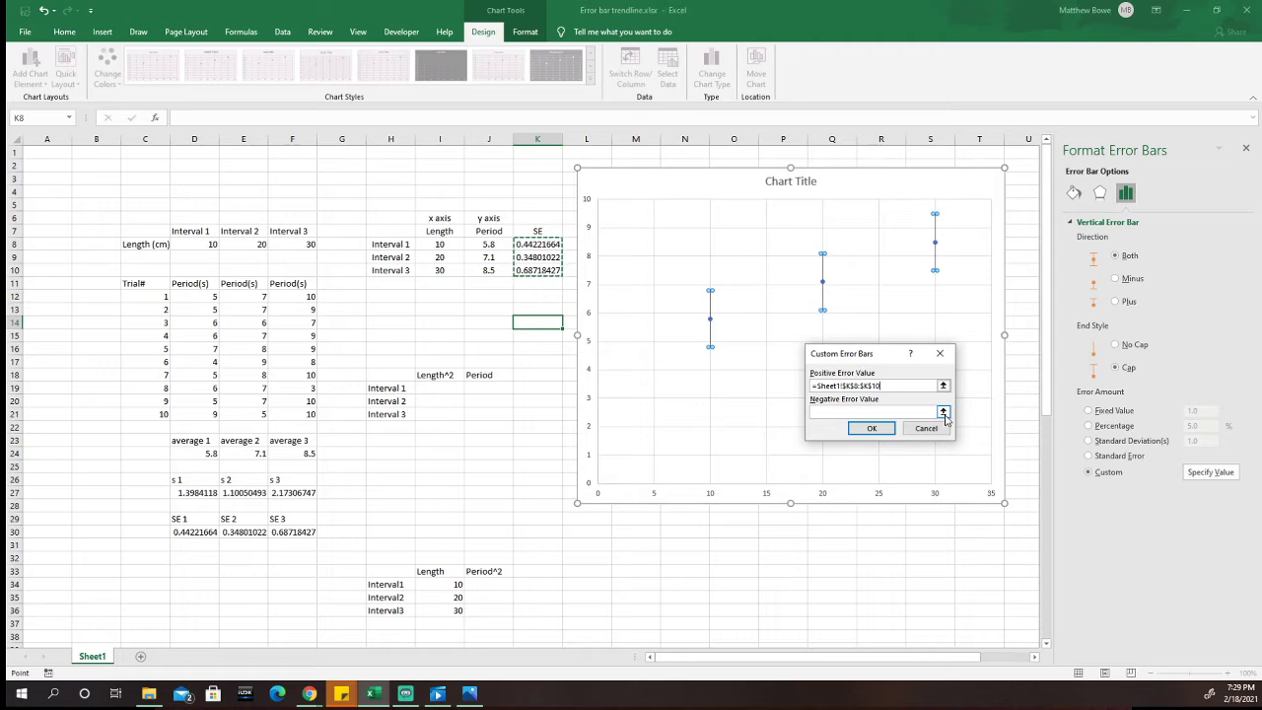
Step: Use K8:K10 as the negative error value too, and apply the custom vertical error bars
click(944, 414)
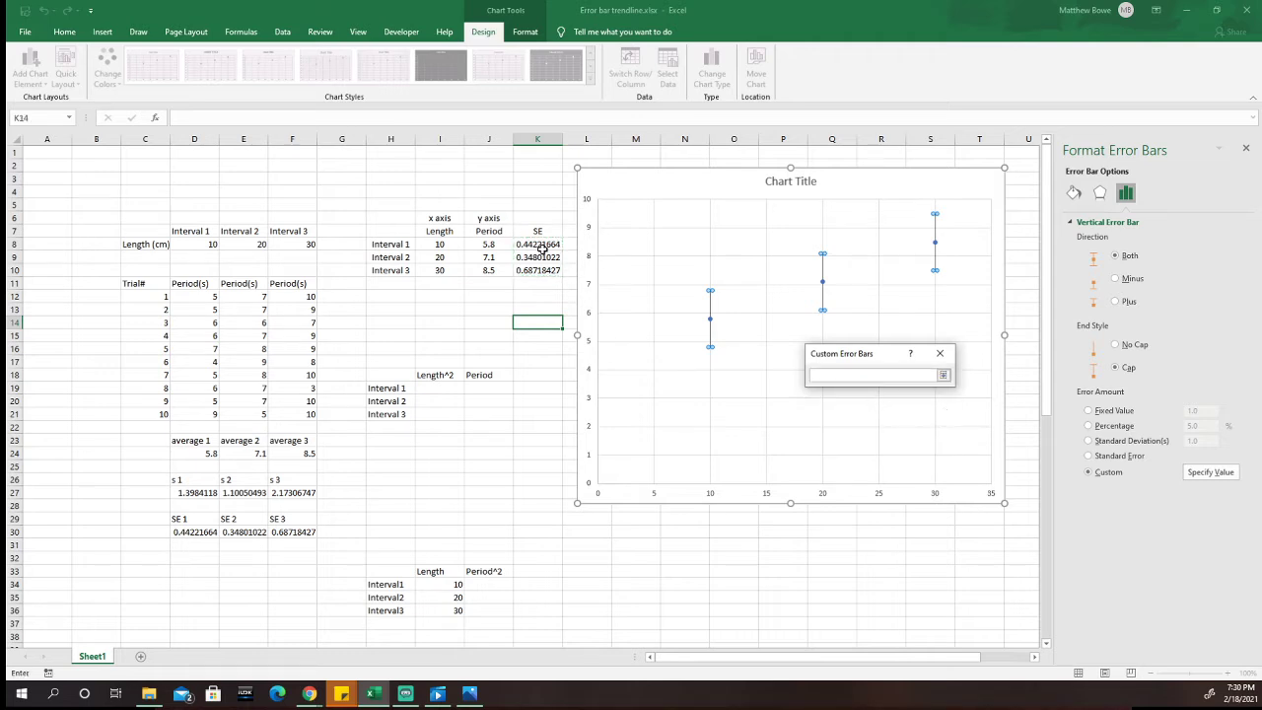
drag(541, 243, 550, 270)
click(943, 375)
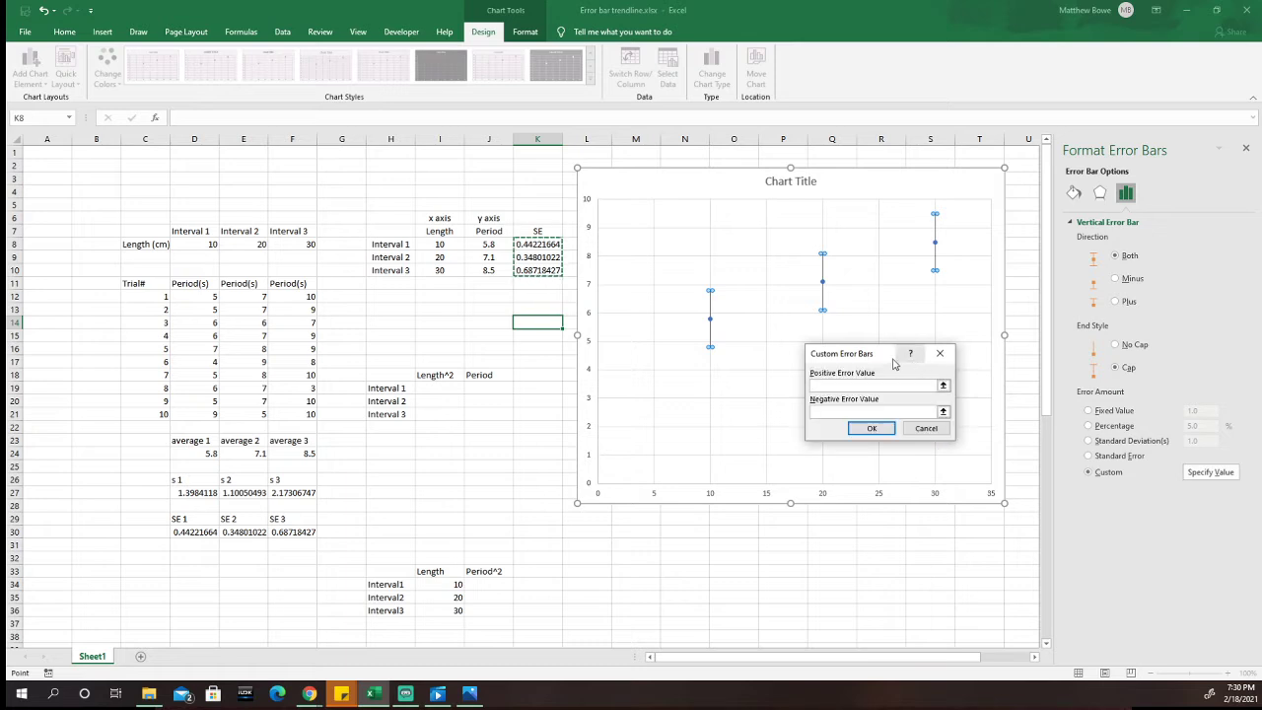
click(872, 431)
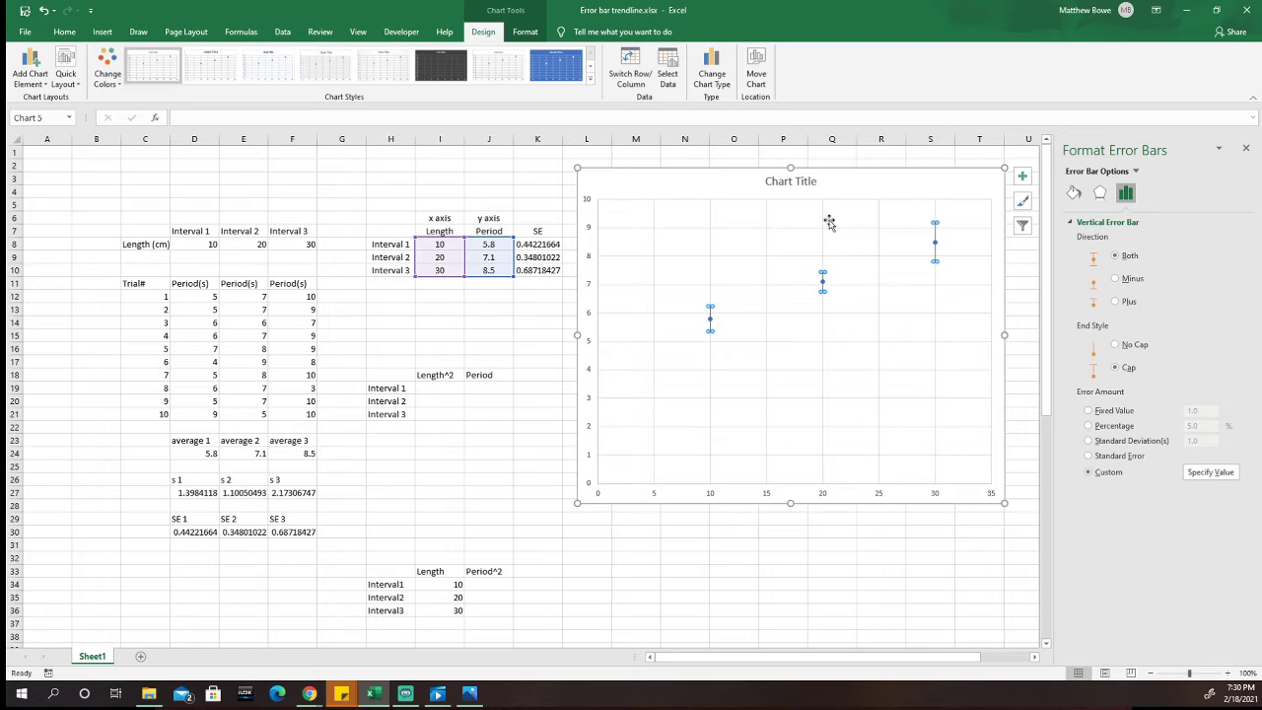
click(866, 188)
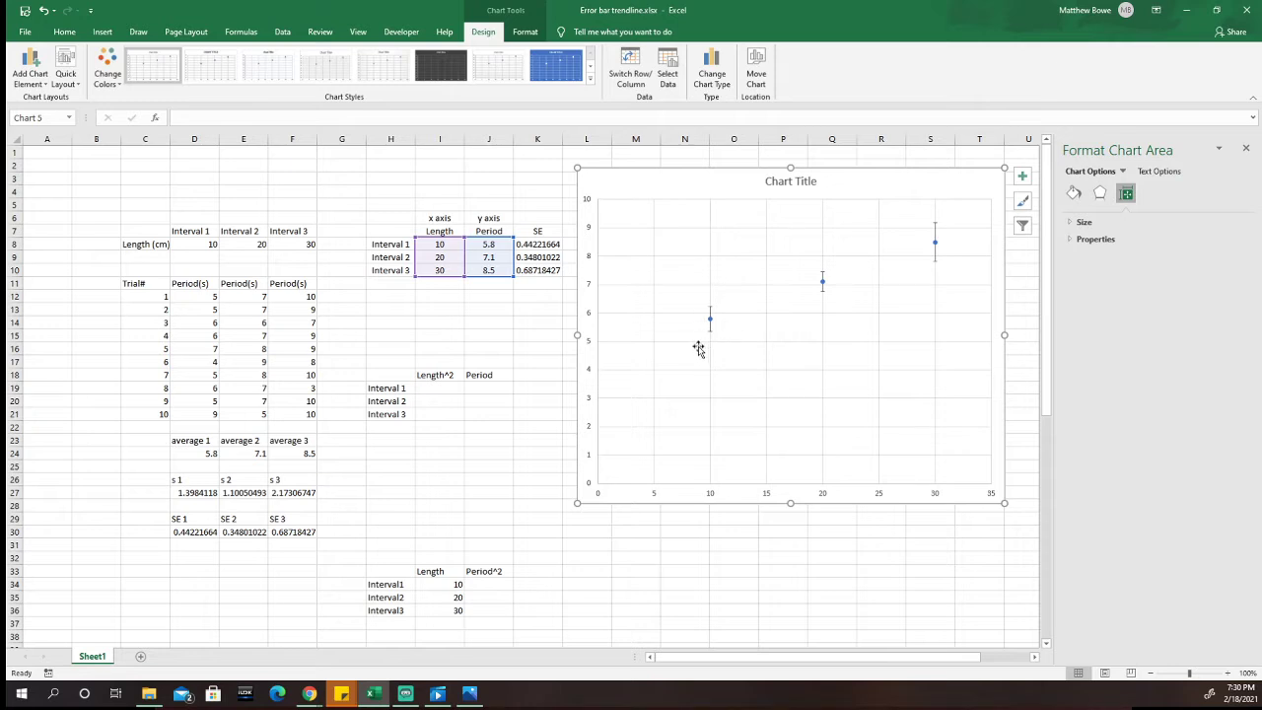
Step: Change the Interval 1 period for trial 4 in D15 to 60
click(196, 338)
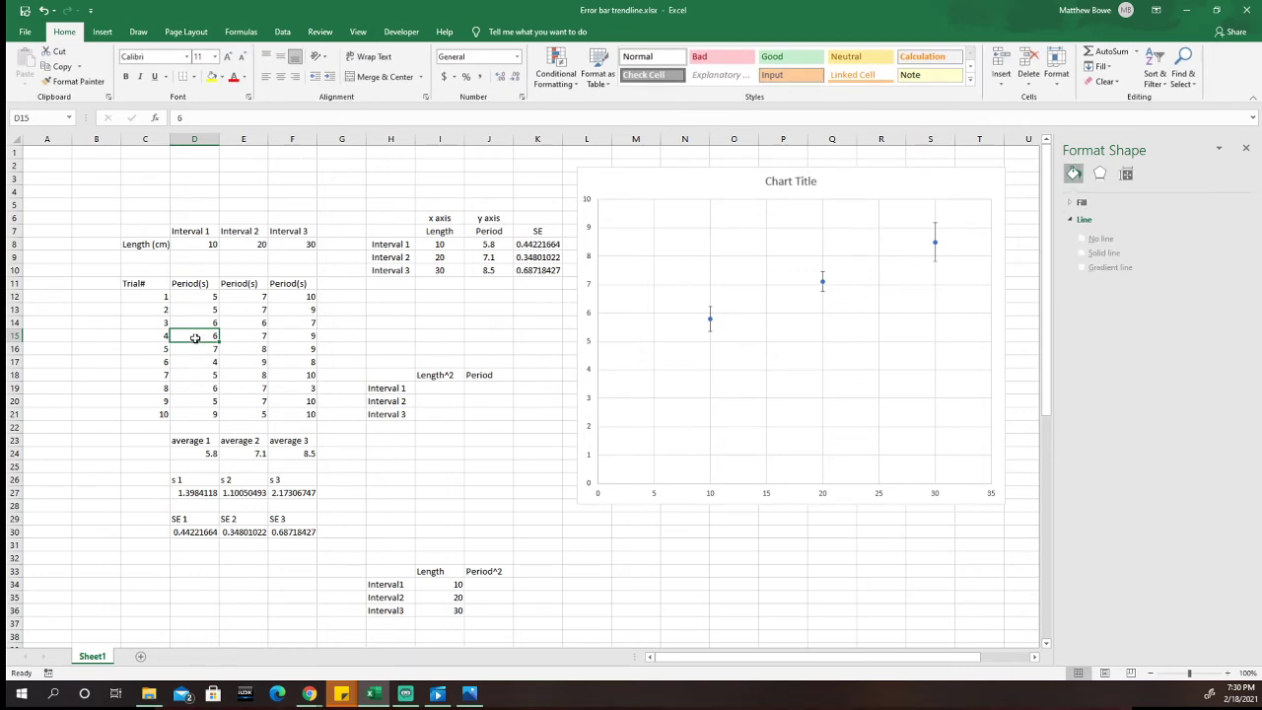
text(60)
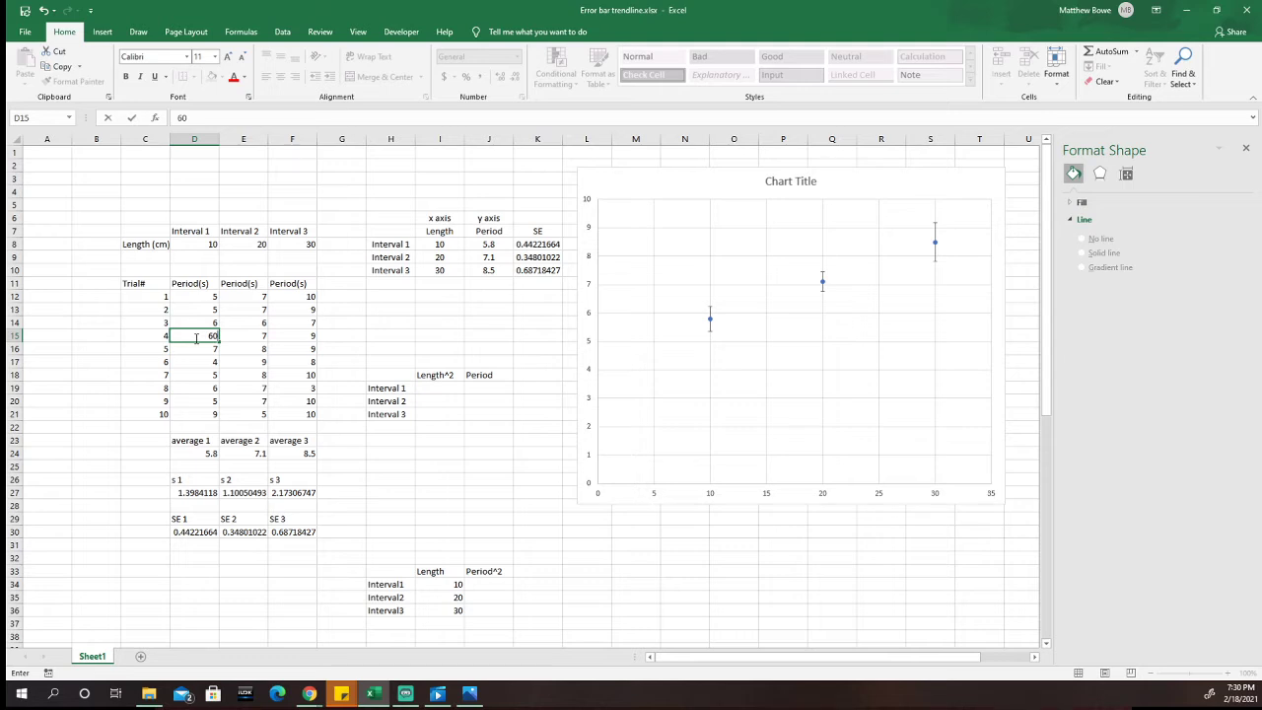
key(Return)
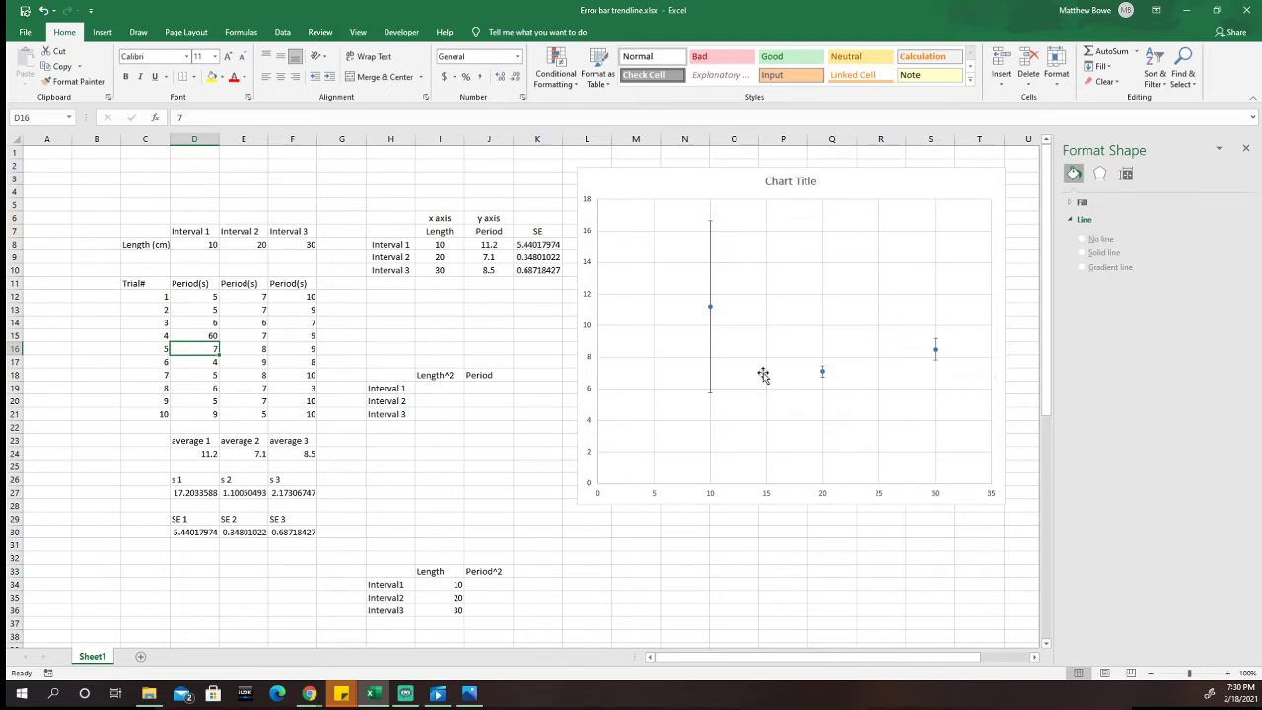
Step: Restore the Interval 1 period for trial 4 in D15 to 6
click(211, 337)
text(6)
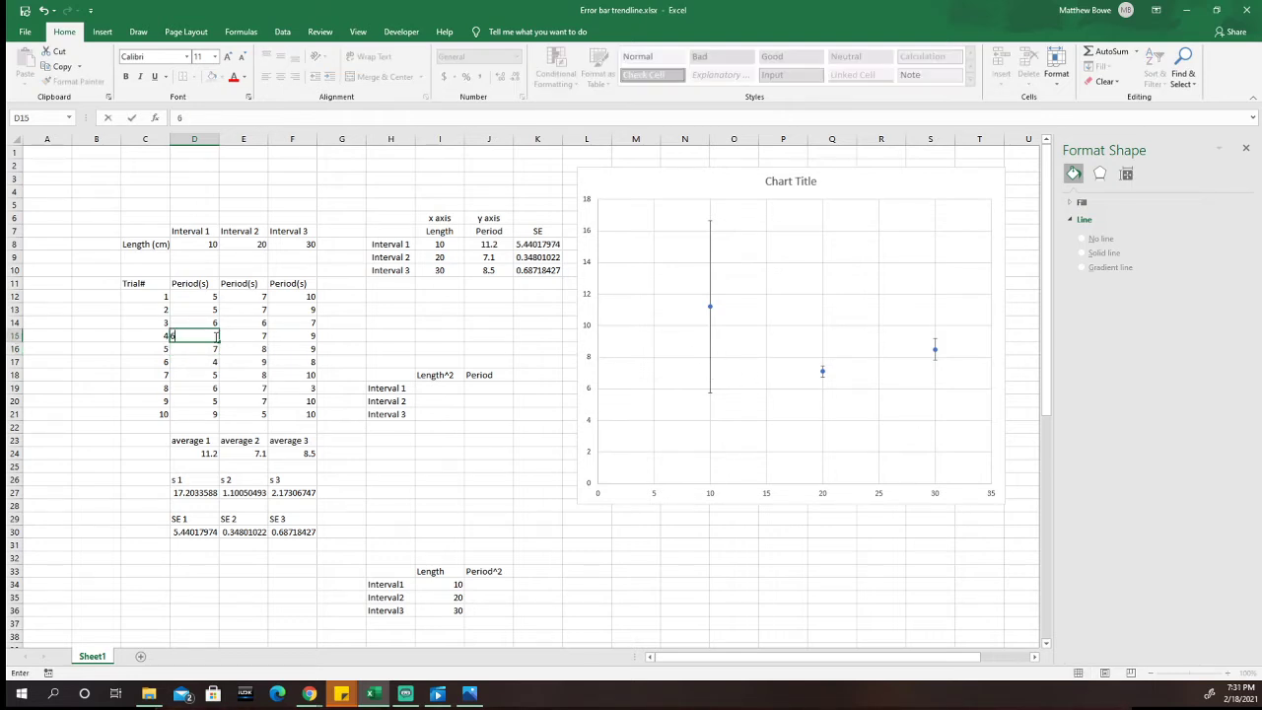
key(Return)
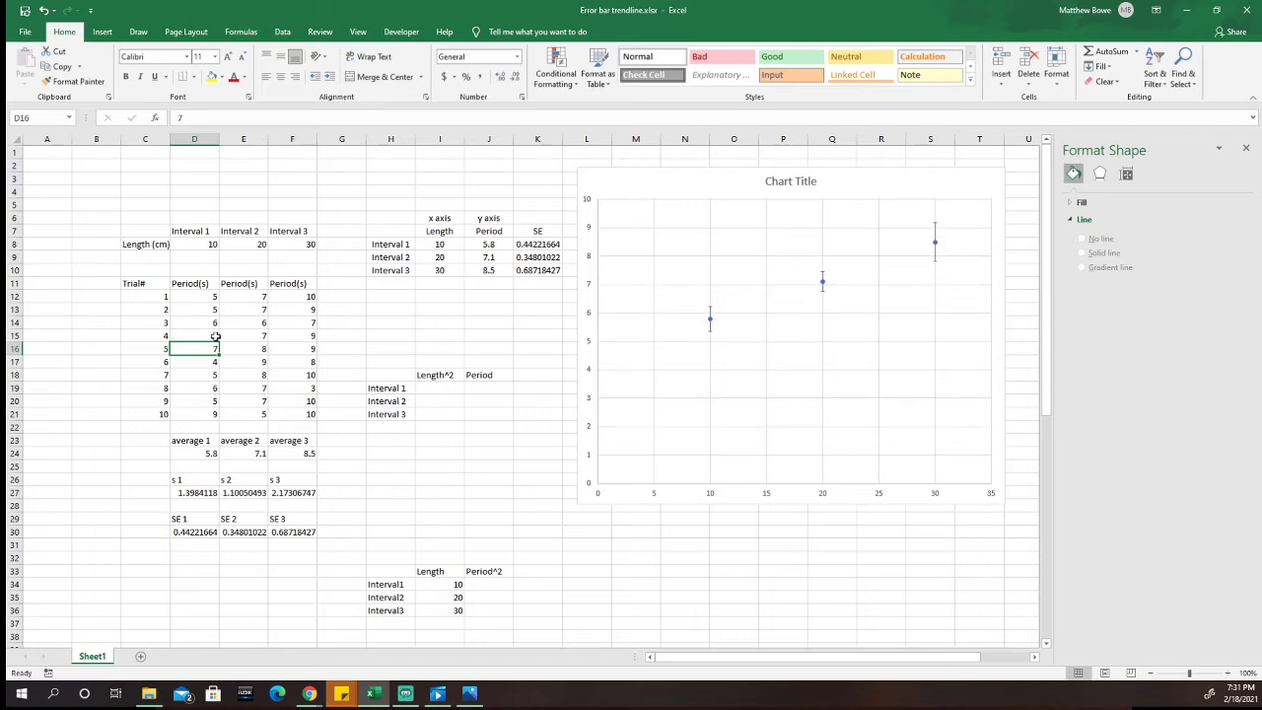
Step: Close the chart area formatting options and move the scatter chart down so it starts at about row 4
click(735, 188)
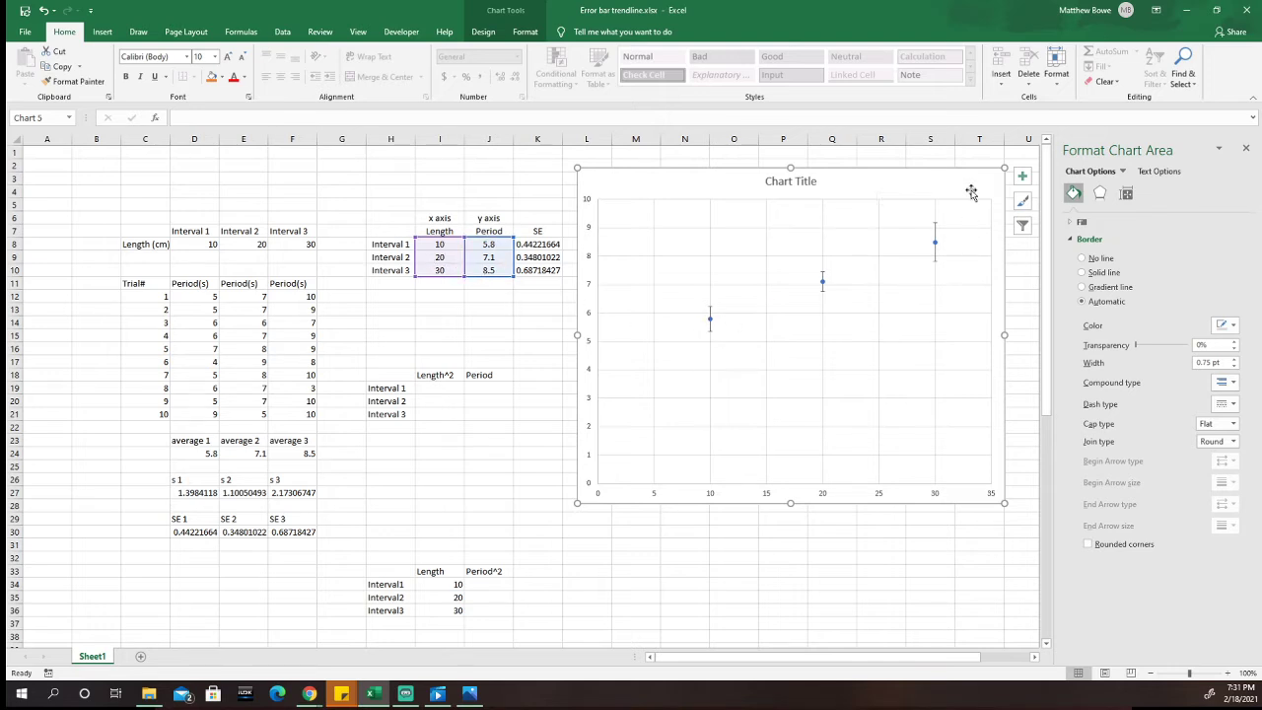
drag(936, 182, 936, 182)
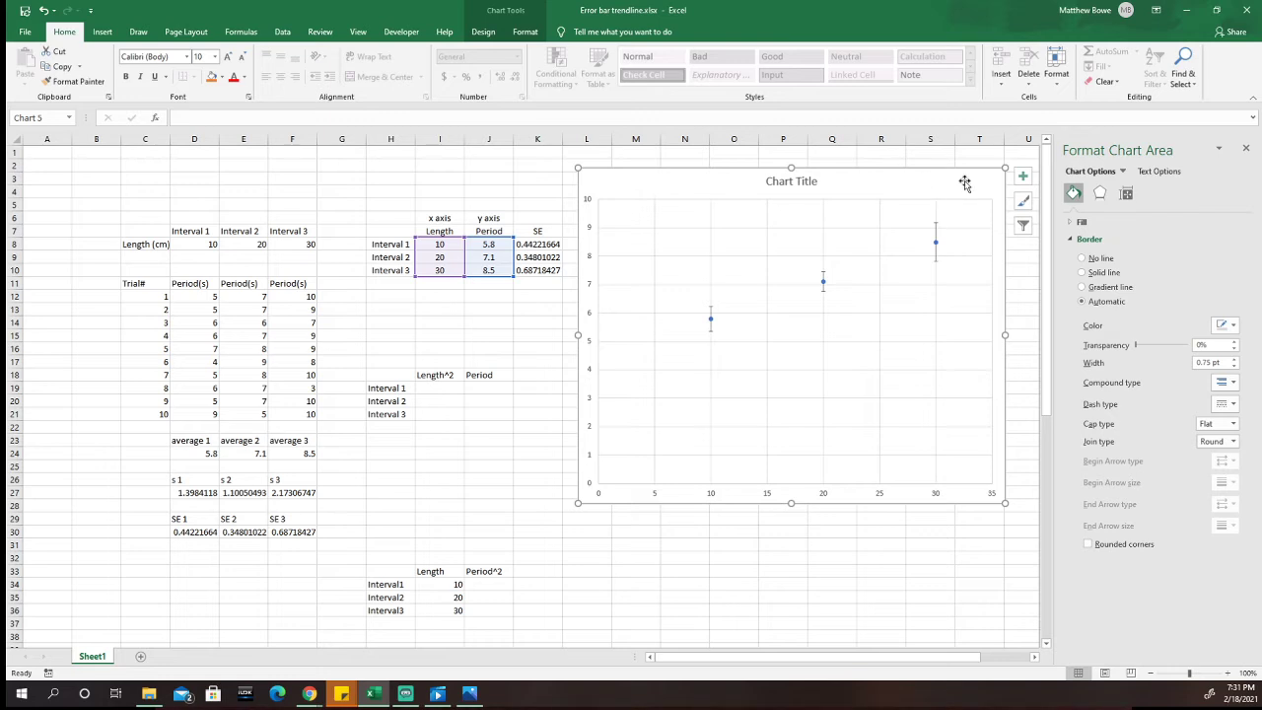
click(1248, 150)
drag(944, 181, 884, 208)
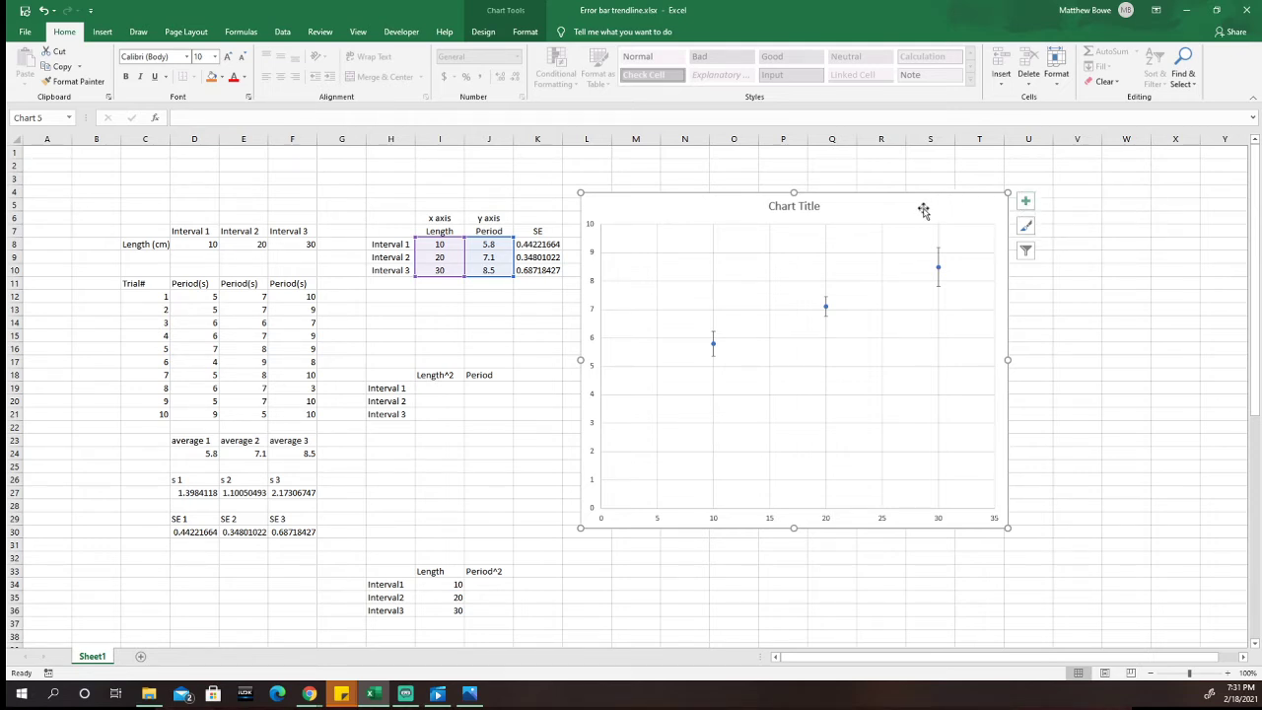
Step: Add a linear trendline to the scatter chart through More Trendline Options, with its equation displayed on the chart
click(496, 33)
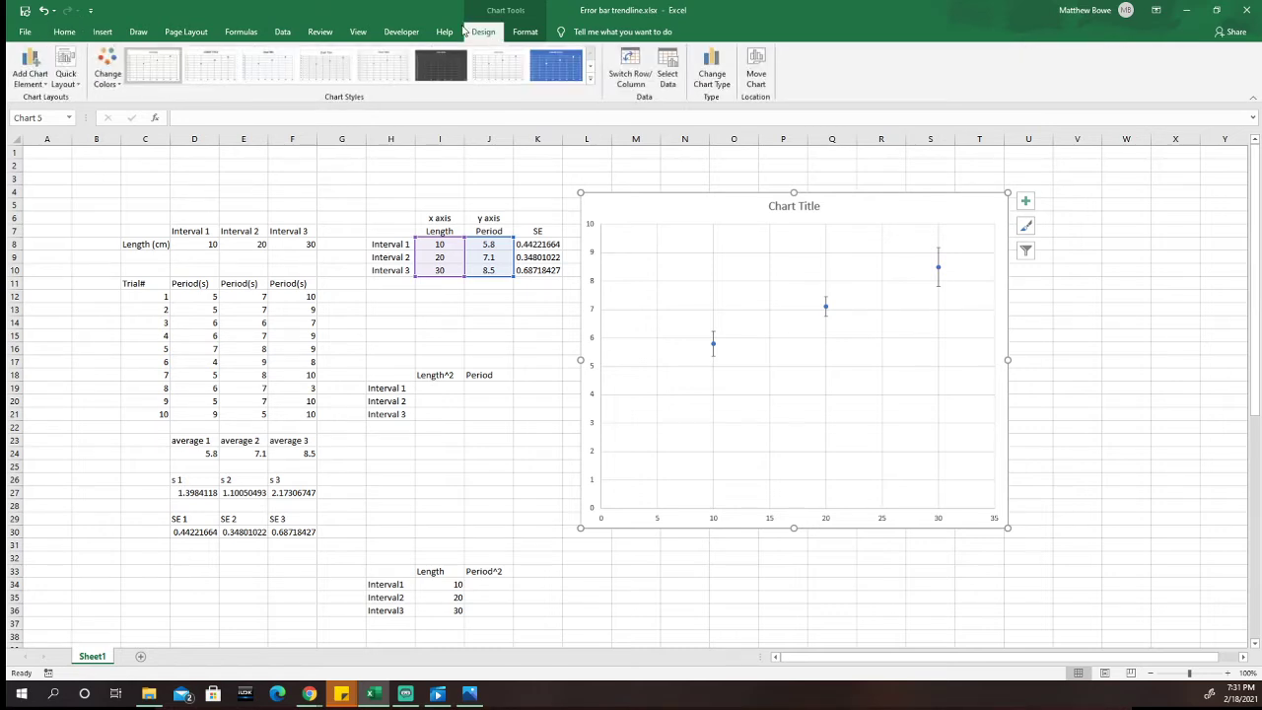
click(29, 79)
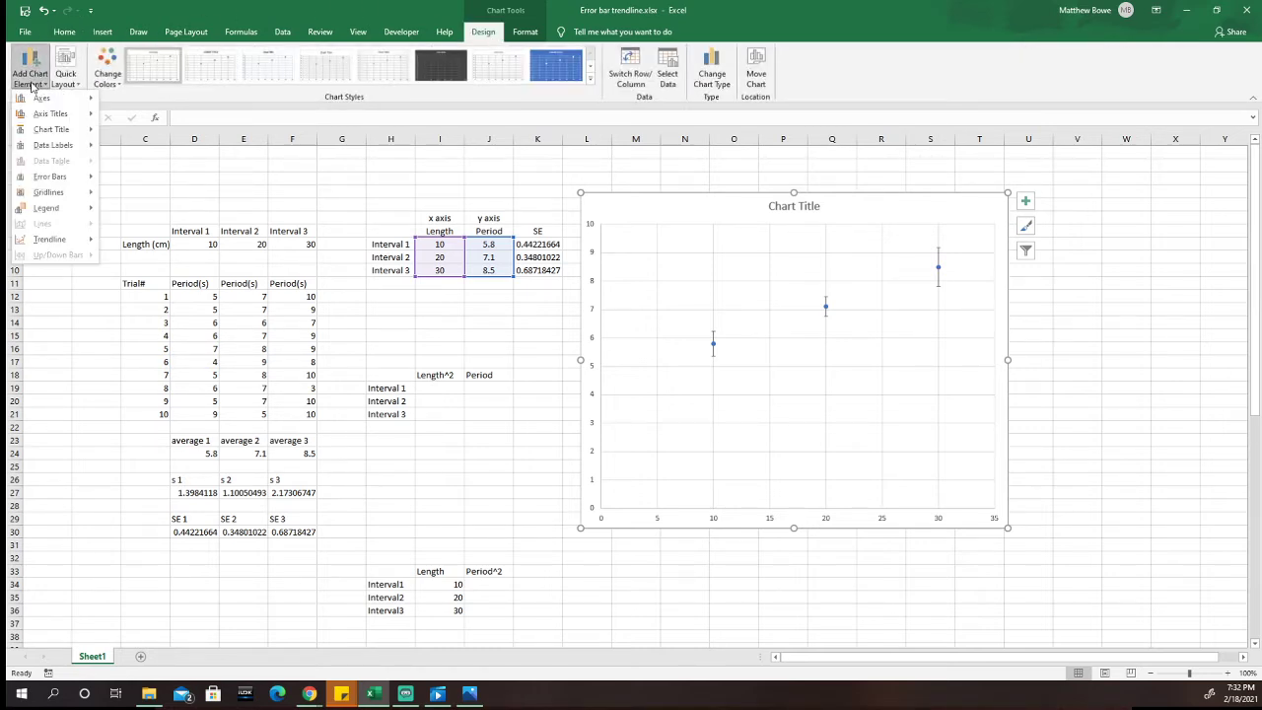
mouse_move(61, 240)
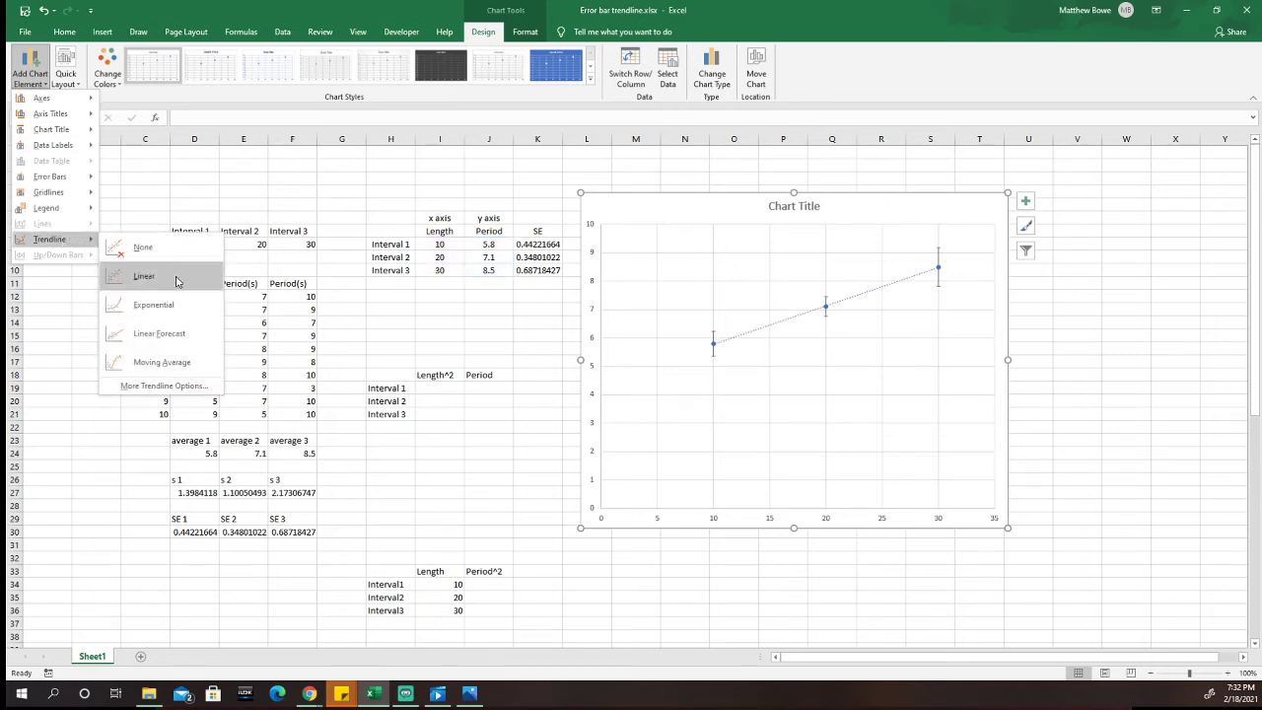
click(158, 387)
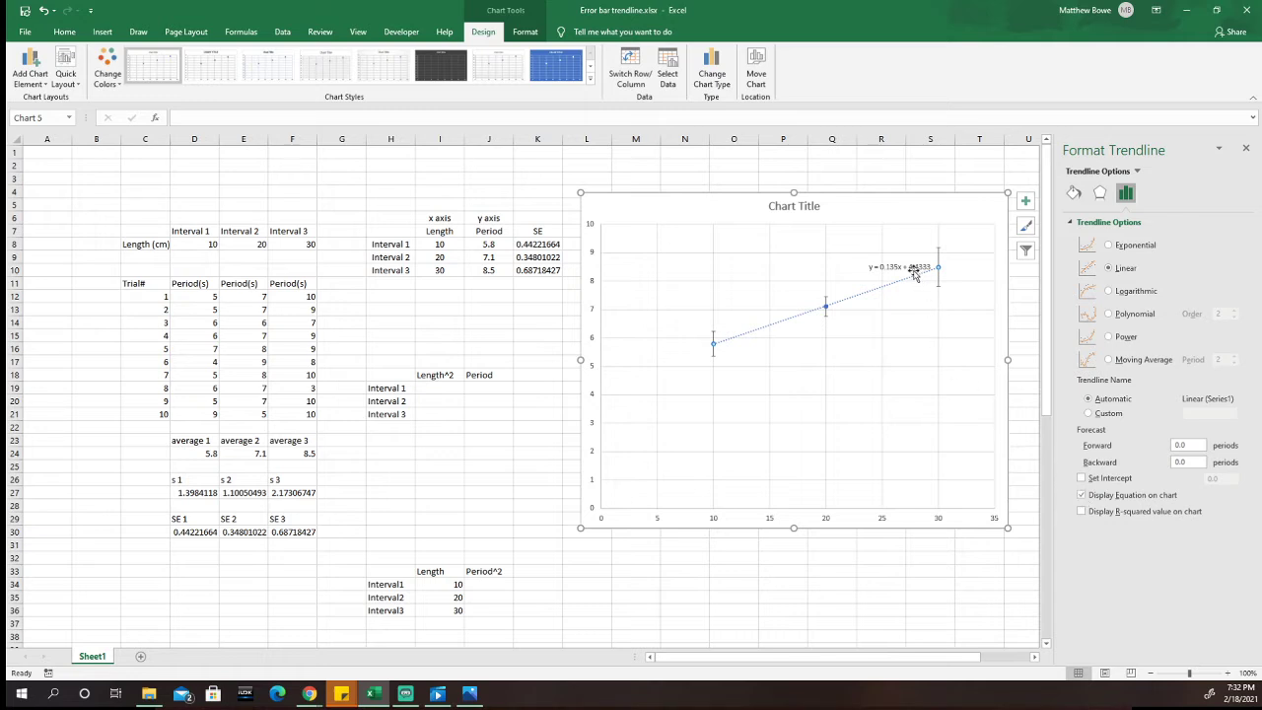
Step: Move the trendline equation to the empty area above the line, and display the R-squared value on the chart
drag(912, 269, 749, 264)
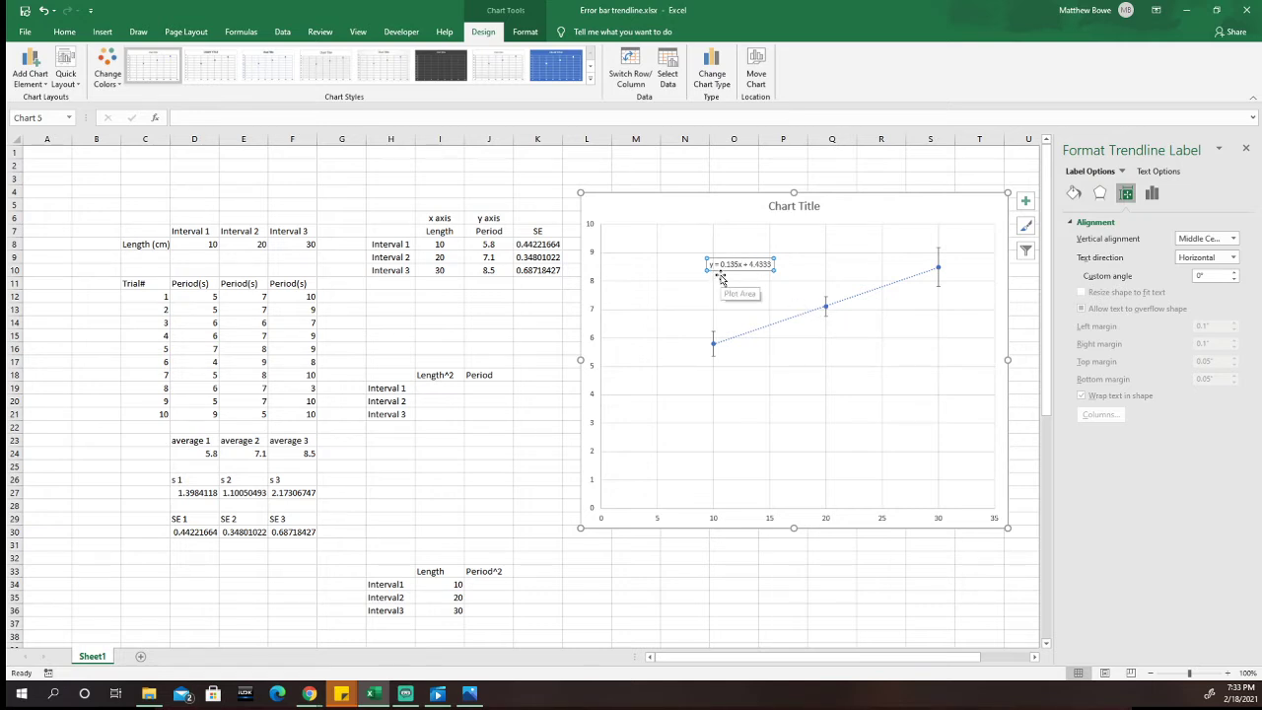
click(799, 317)
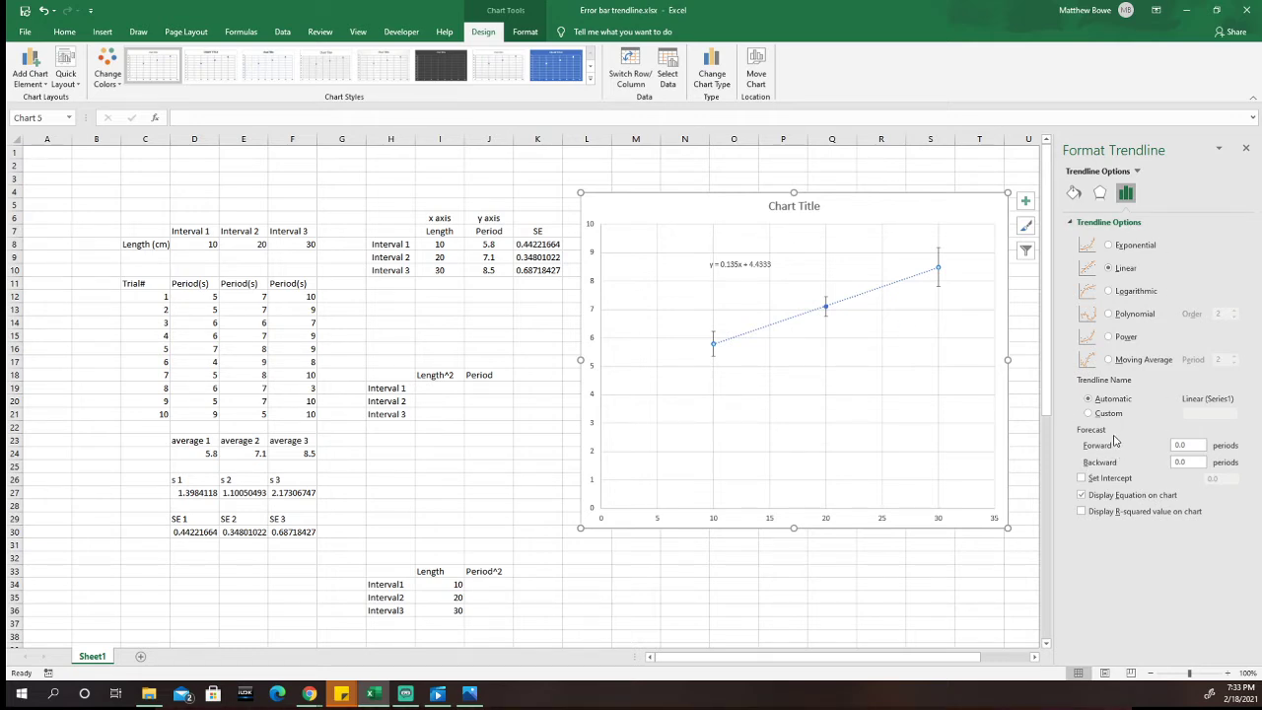
click(1082, 513)
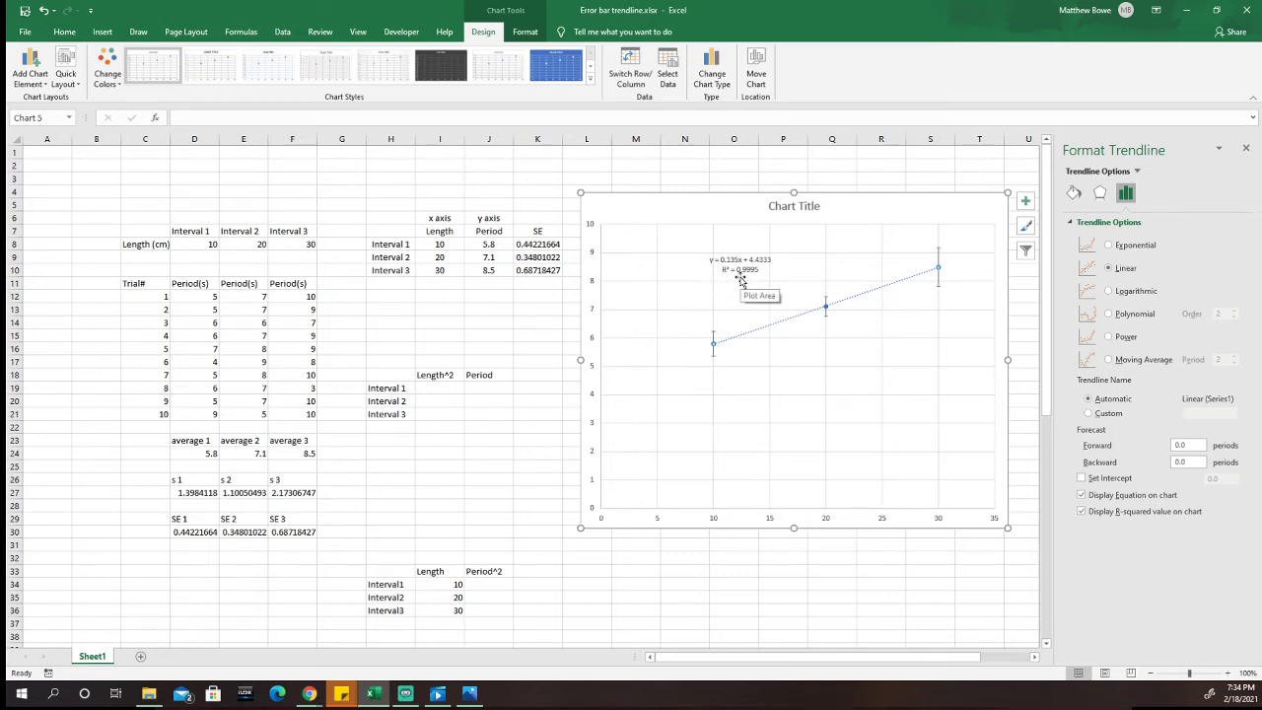
Step: Set the Interval 2 periods for trial 8 in E19 to 10 and trial 9 in E20 to 13
click(249, 389)
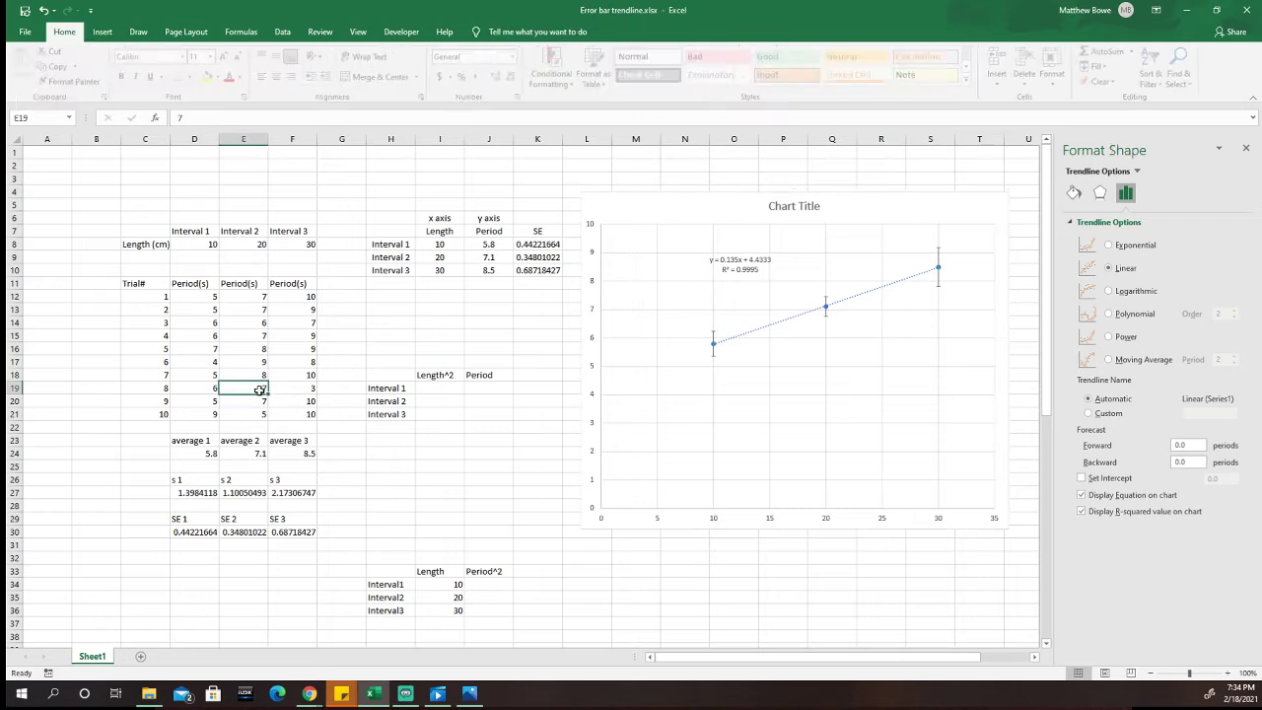
text(10)
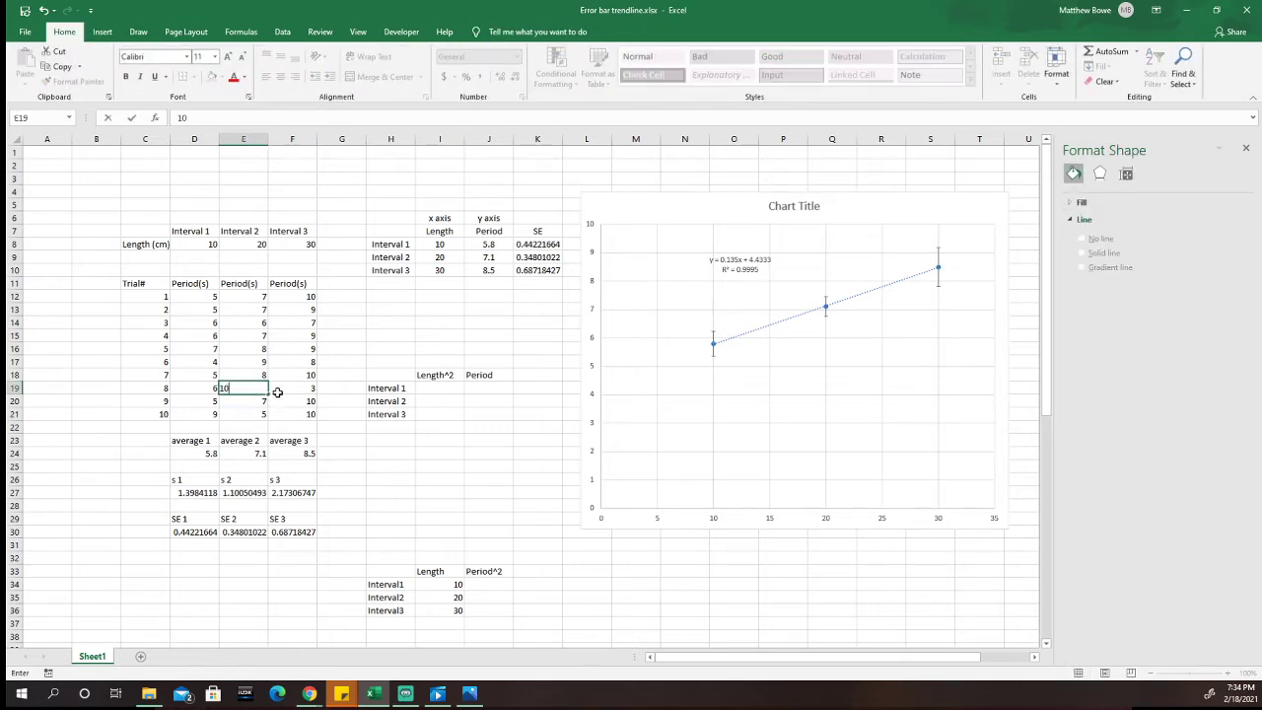
key(Return)
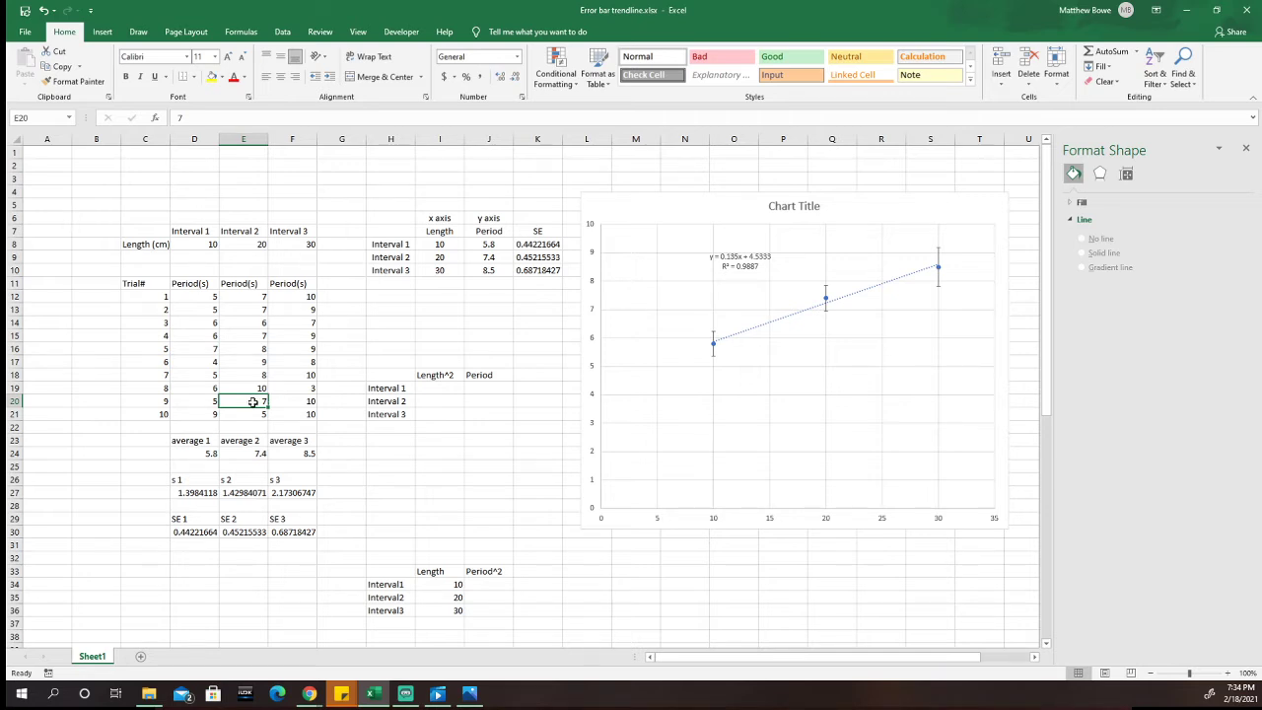
text(13)
key(Return)
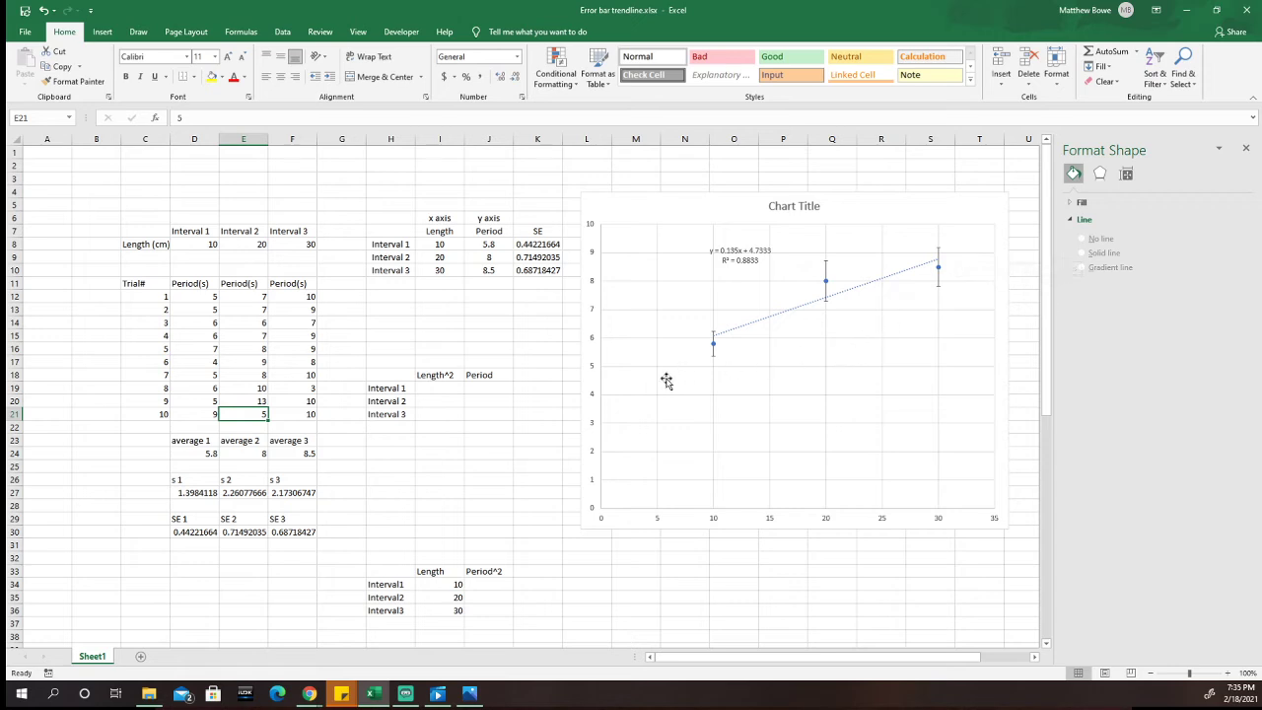
Step: Restore the Interval 2 periods for trials 8 and 9 in E19 and E20 to 7
click(249, 390)
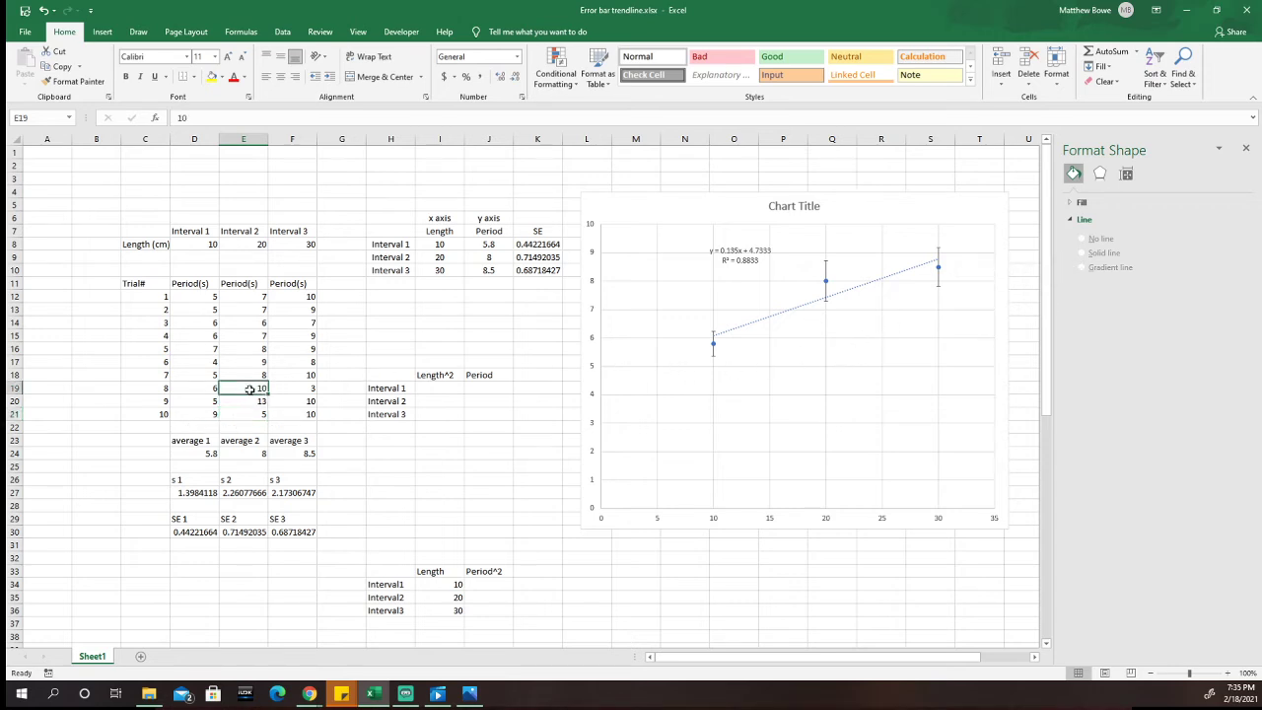
text(7)
key(Return)
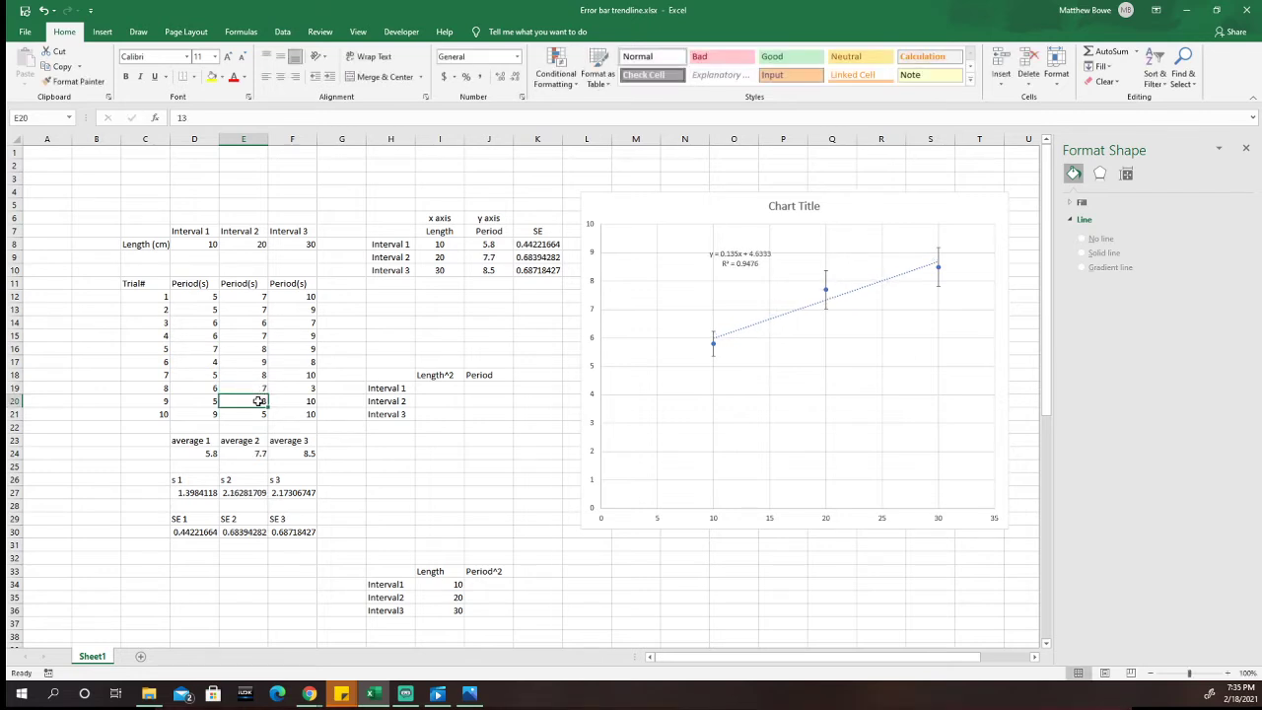
text(7)
key(Return)
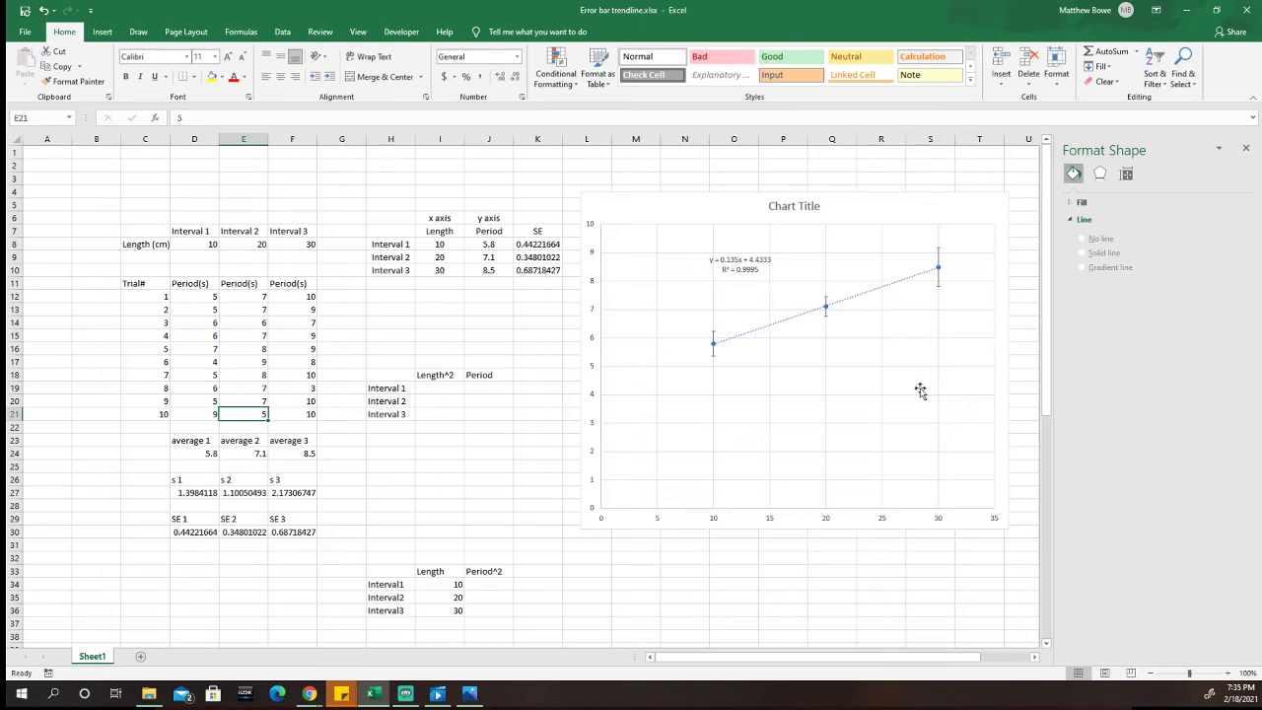
Step: Move the scatter chart up and shorten it to span about rows 3 to 20, and close the formatting options
drag(939, 214, 947, 195)
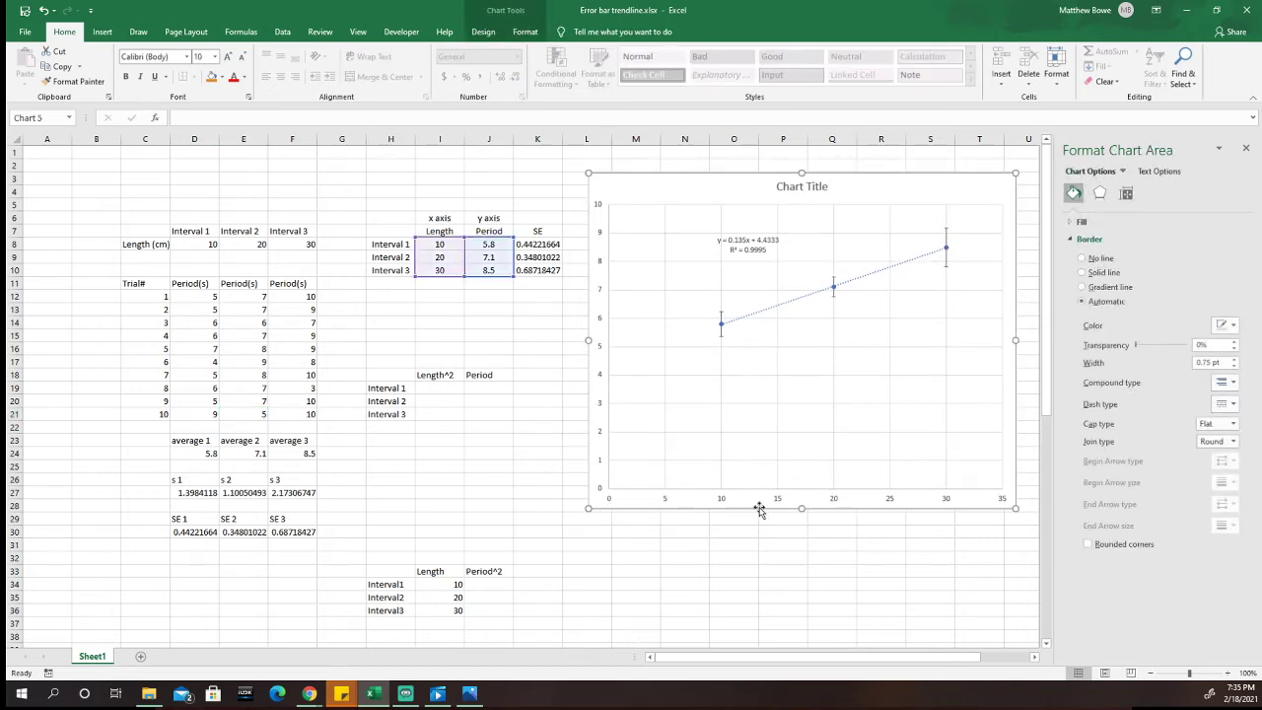
drag(802, 509, 805, 414)
drag(876, 189, 866, 184)
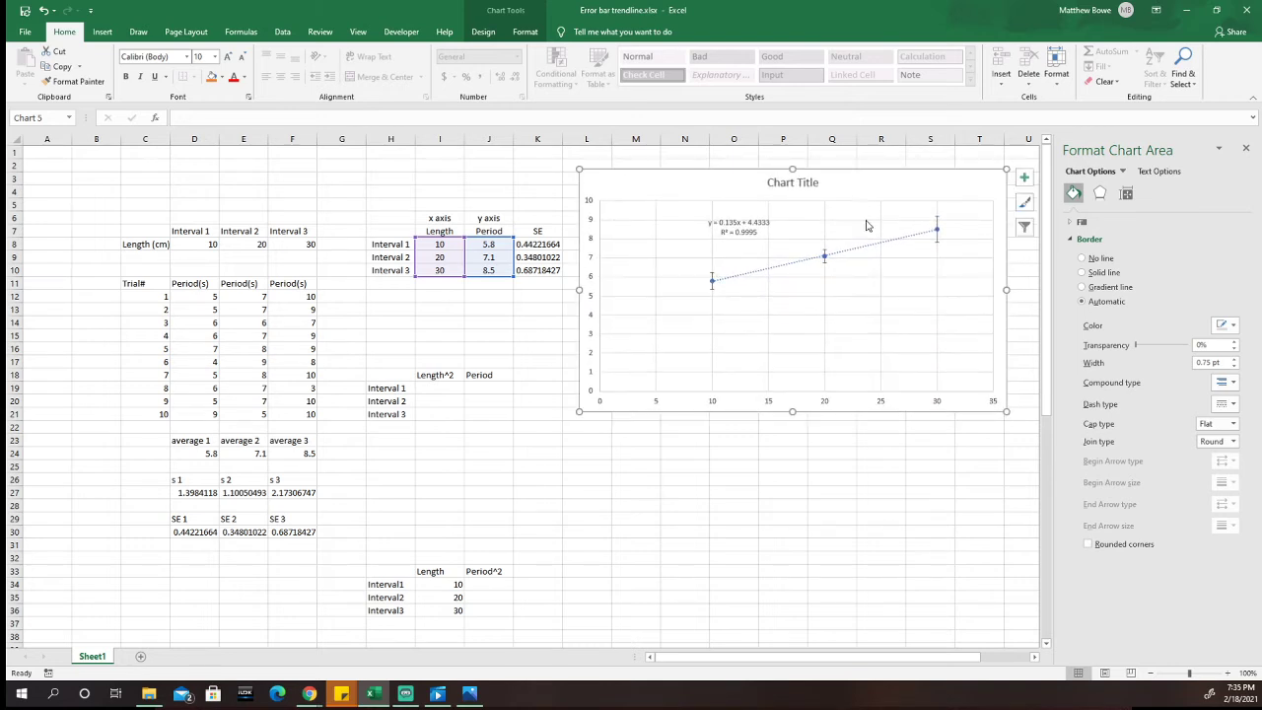
click(942, 442)
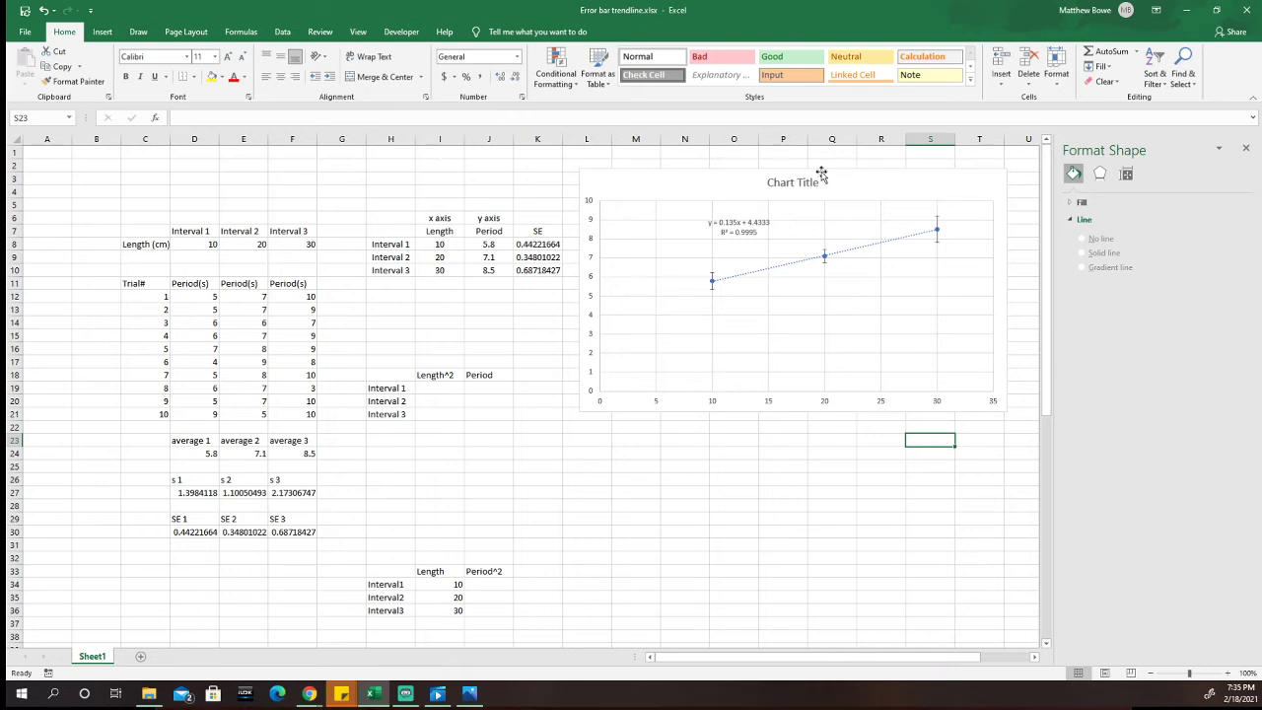
click(1245, 149)
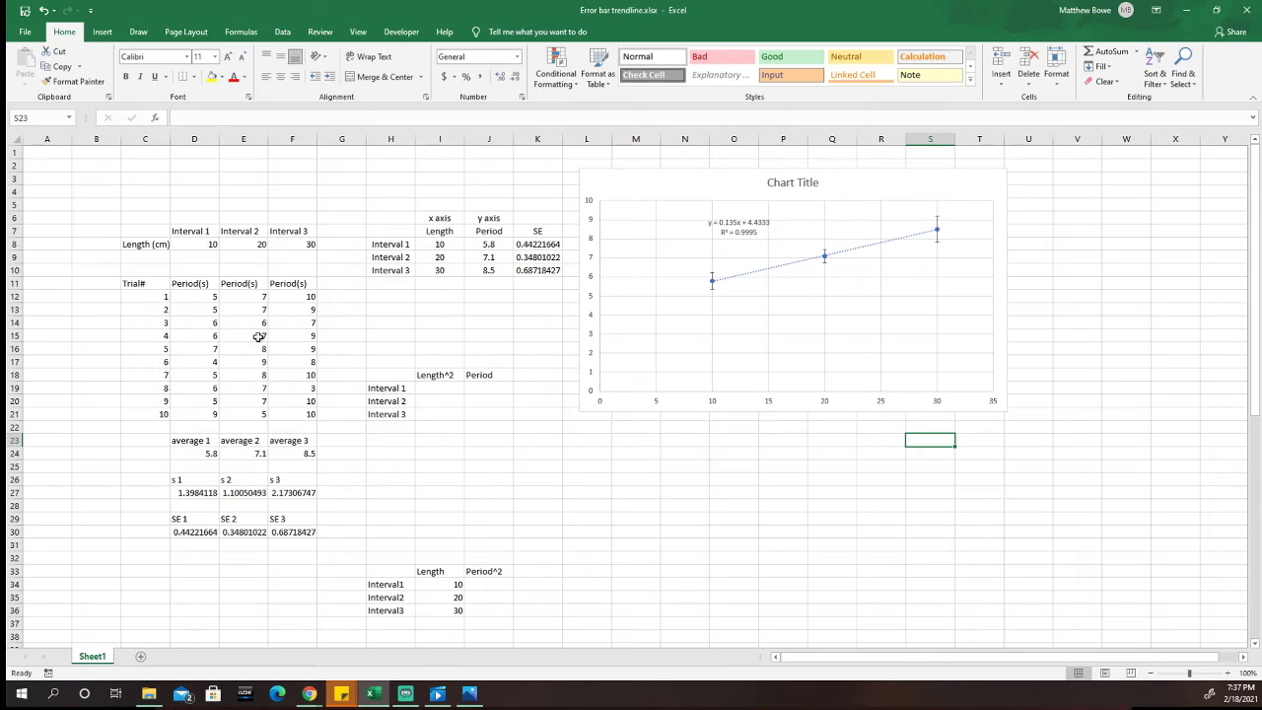
drag(136, 219, 315, 555)
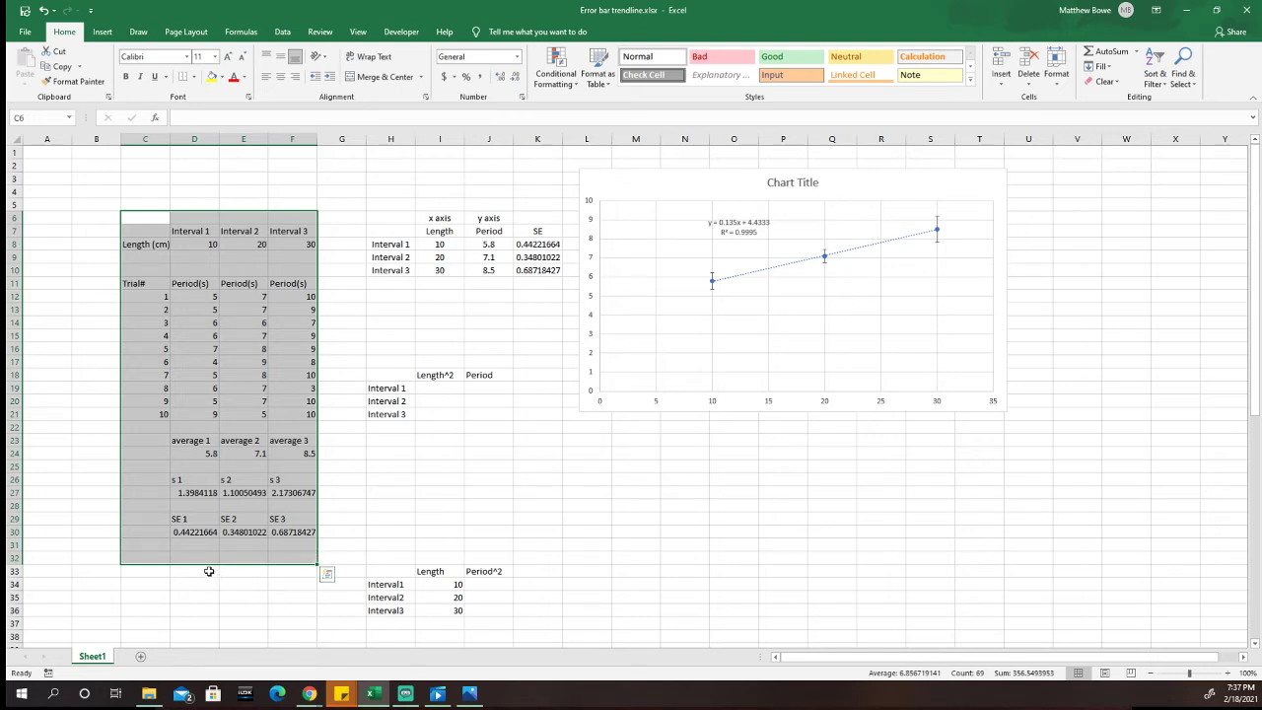
click(255, 596)
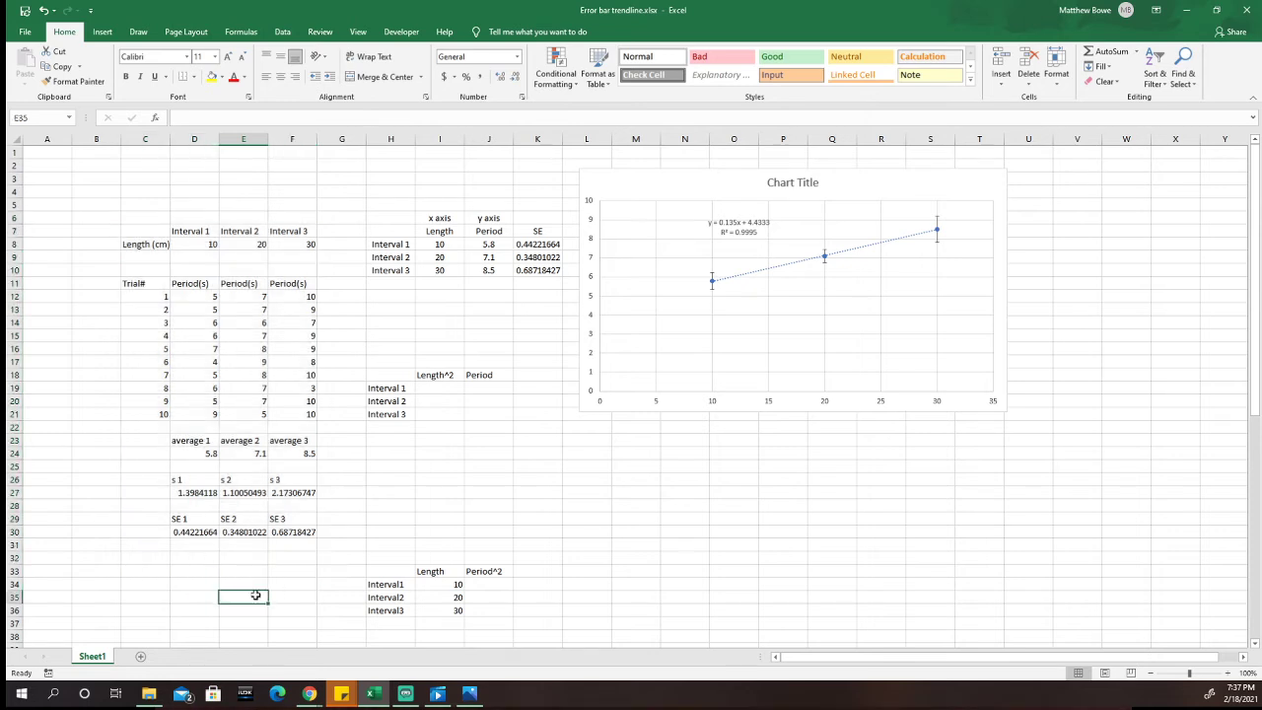
Step: Insert two blank sheet columns between the Interval 1 and Interval 2 data
click(231, 202)
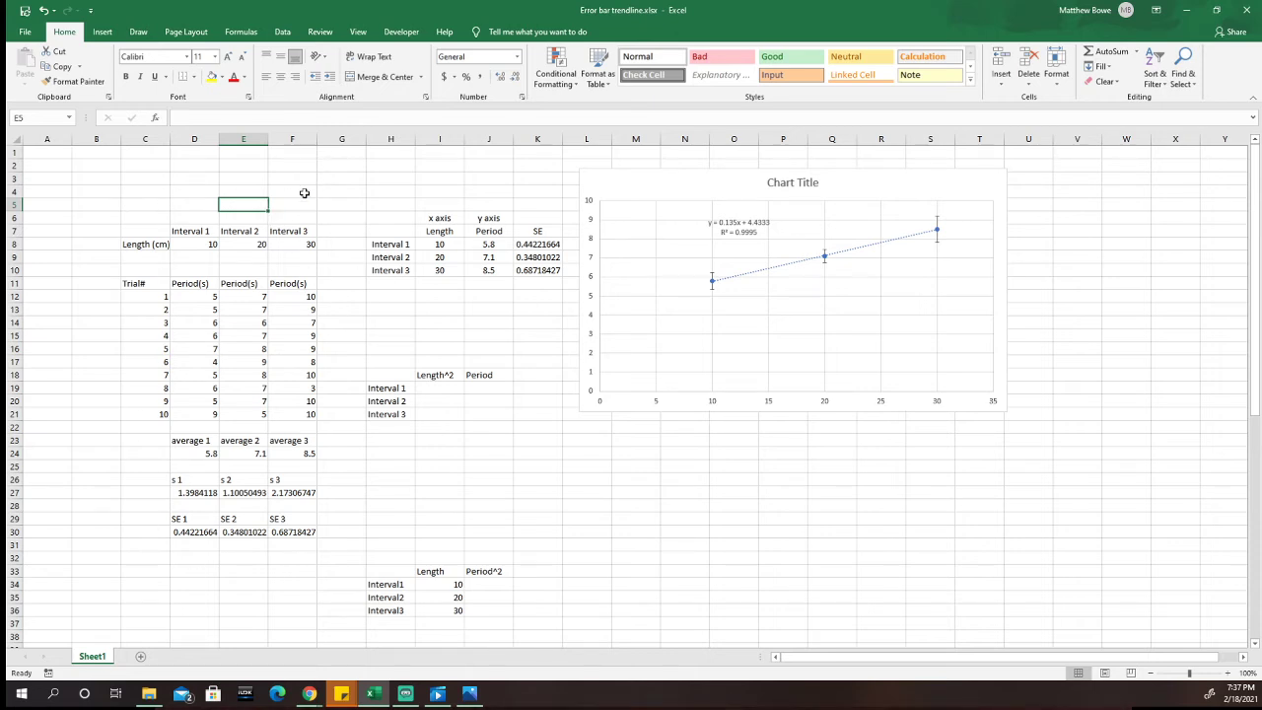
click(1003, 84)
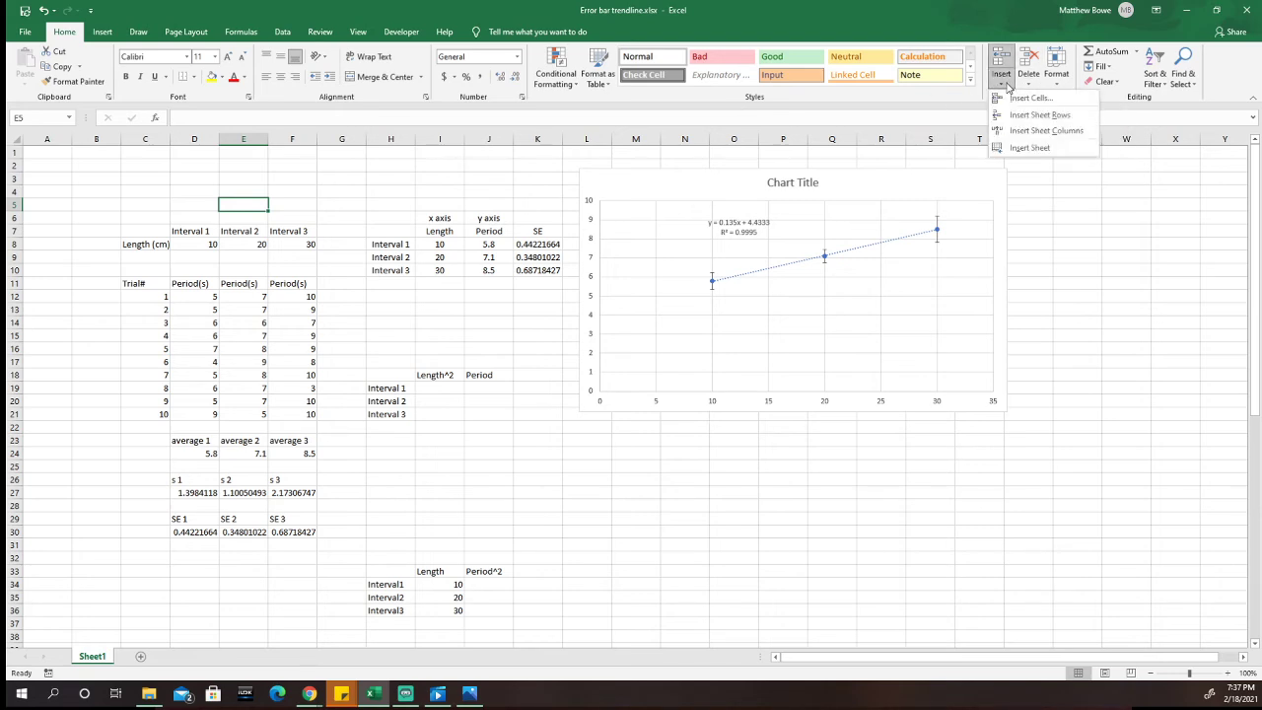
click(1037, 131)
click(1003, 87)
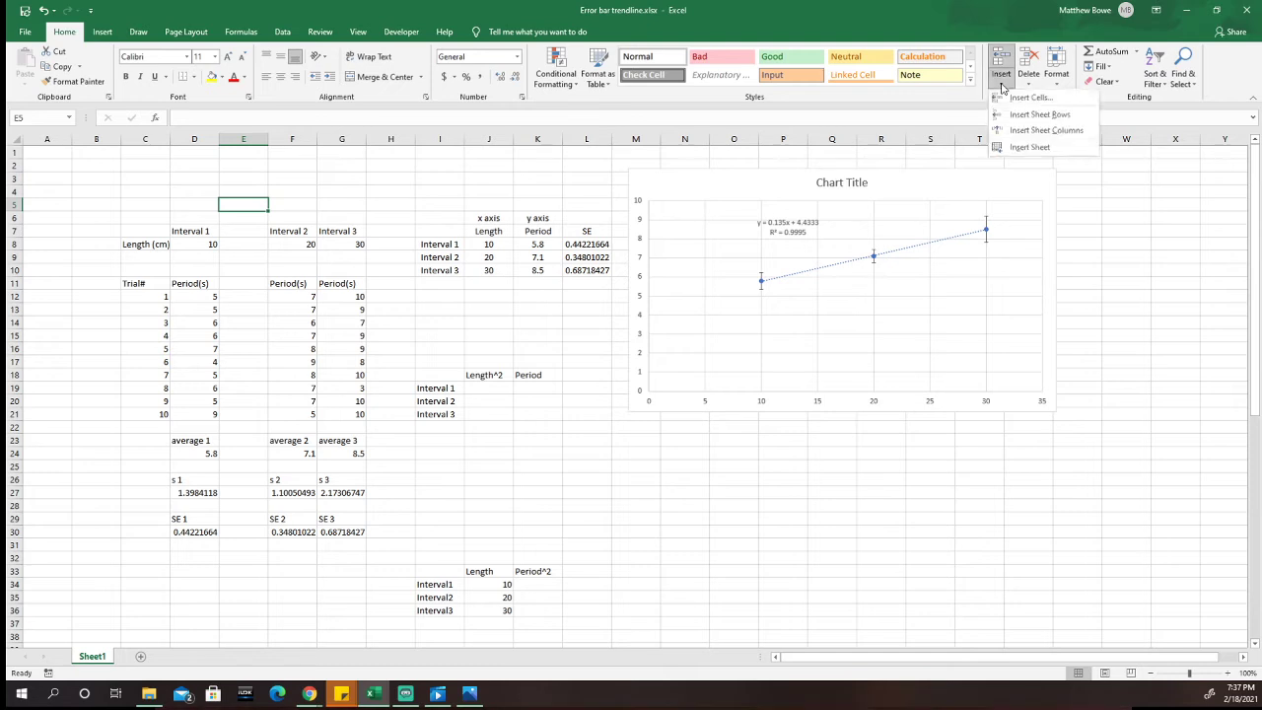
click(1030, 130)
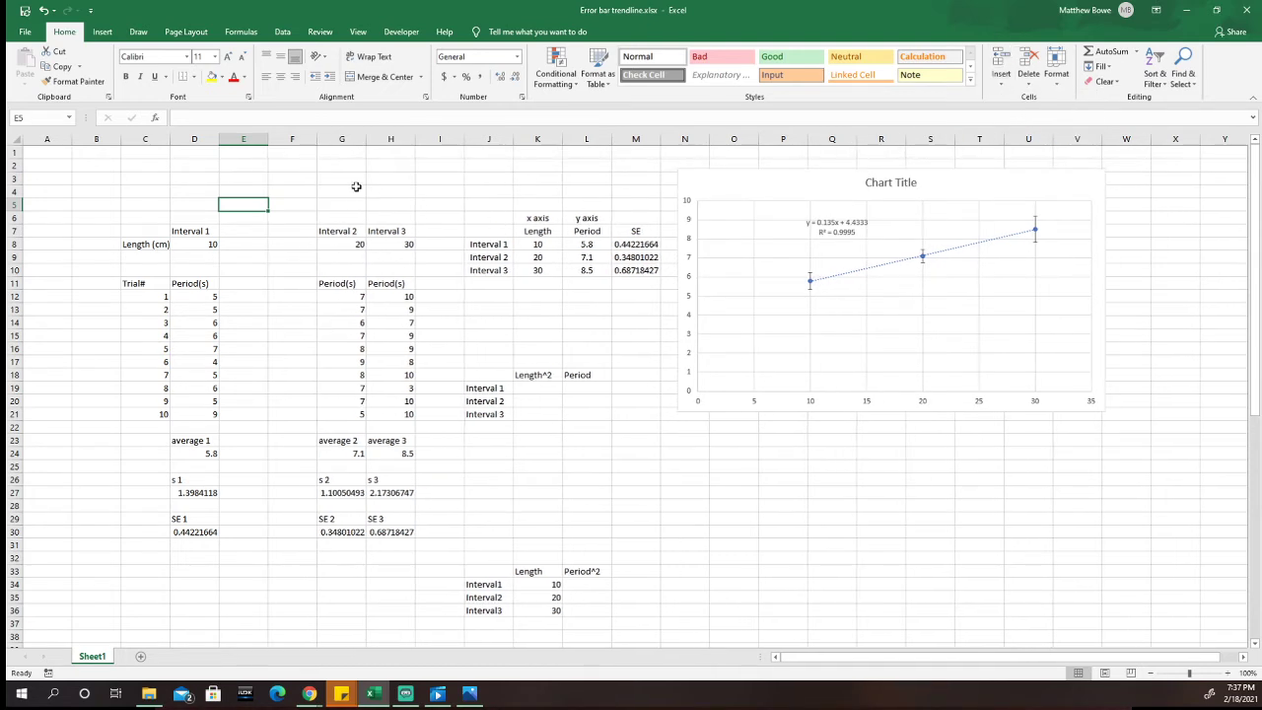
click(356, 186)
click(384, 190)
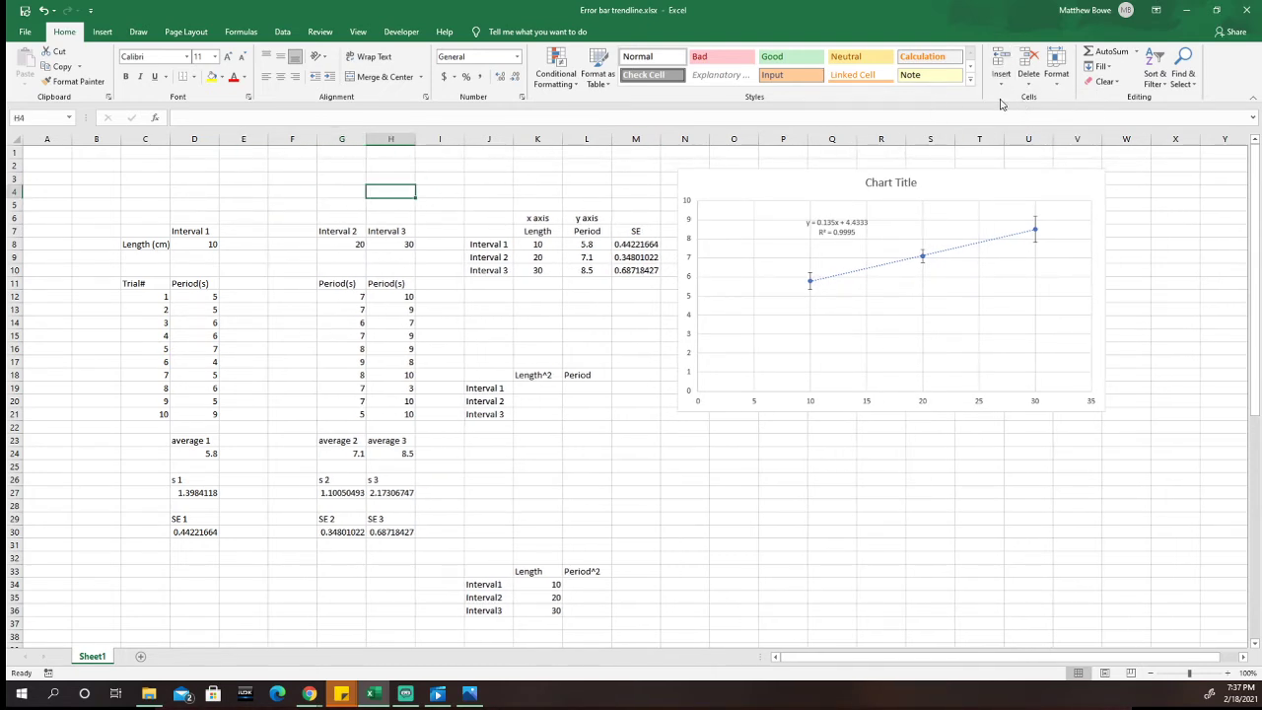
click(352, 190)
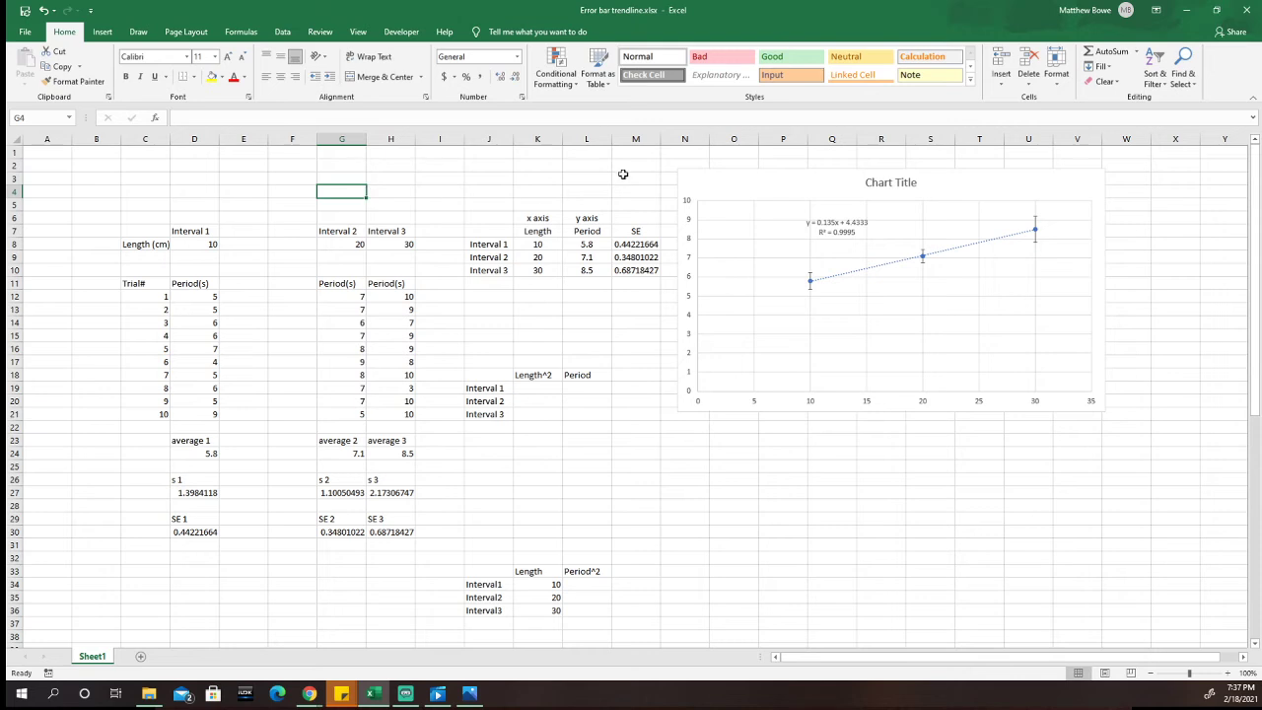
click(1001, 79)
click(1000, 127)
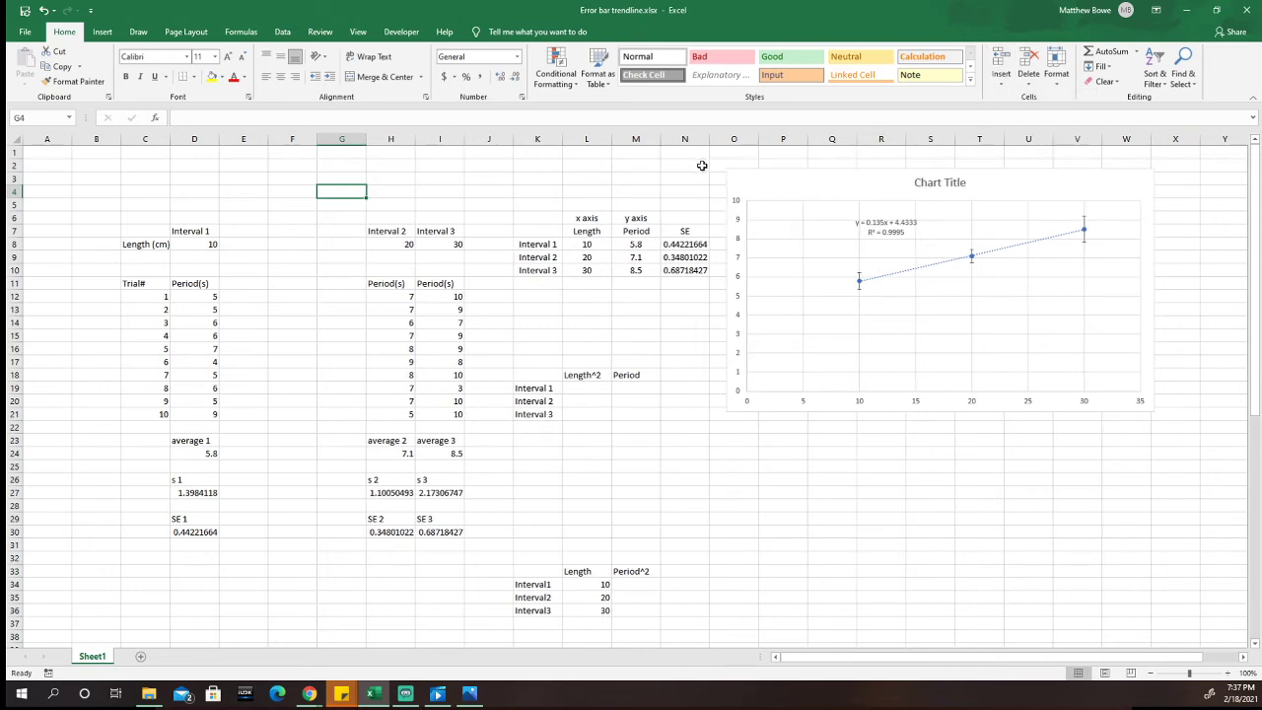
click(1029, 83)
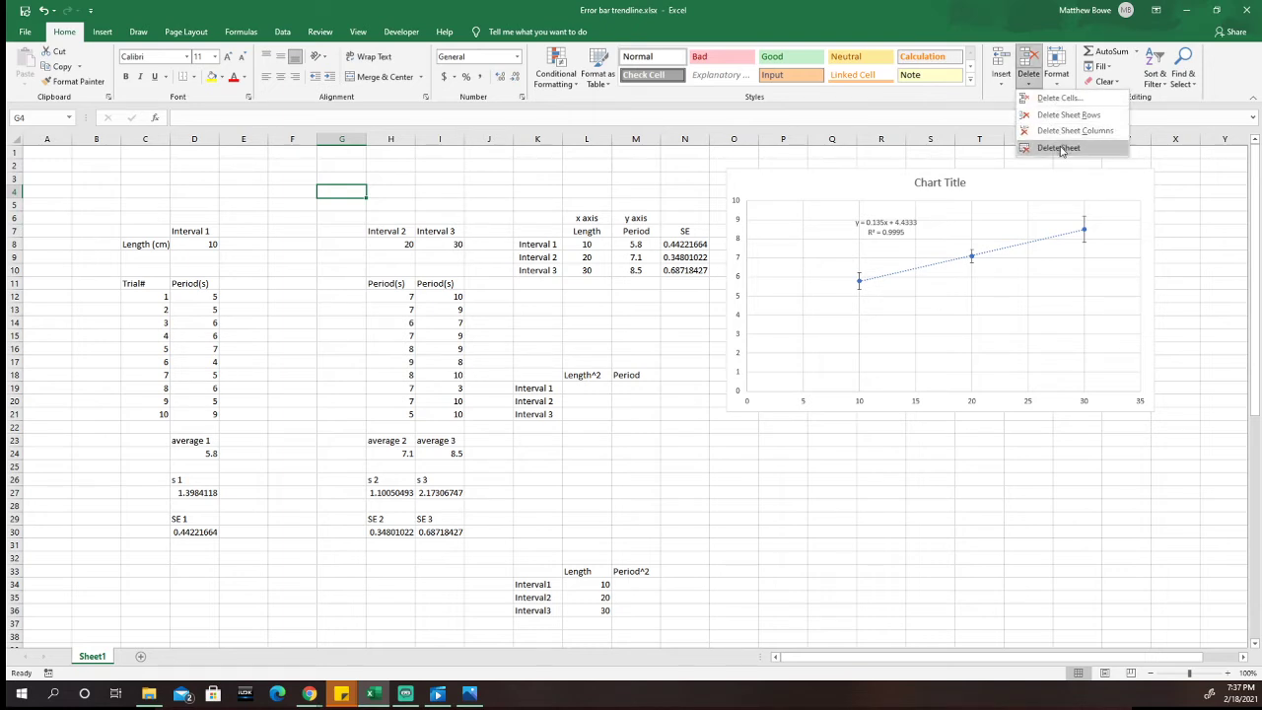
click(1060, 131)
Step: Insert two blank sheet columns between the Interval 2 and Interval 3 data
click(384, 205)
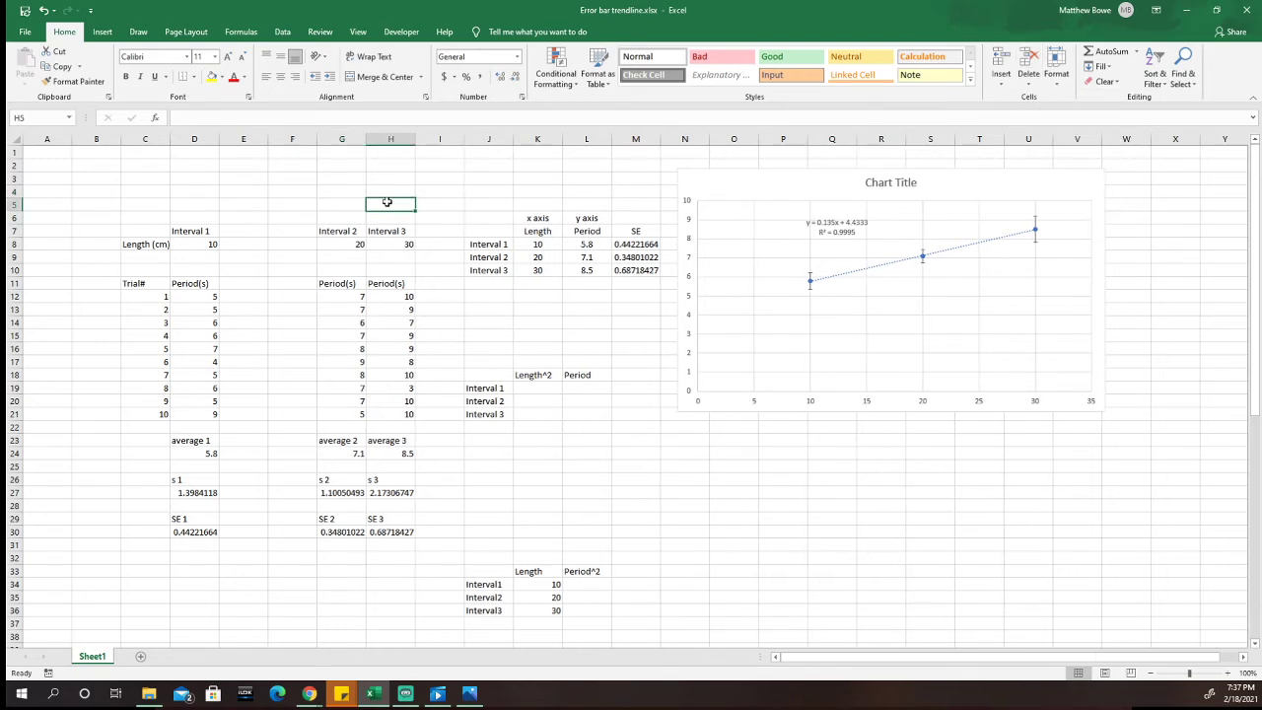
click(1002, 83)
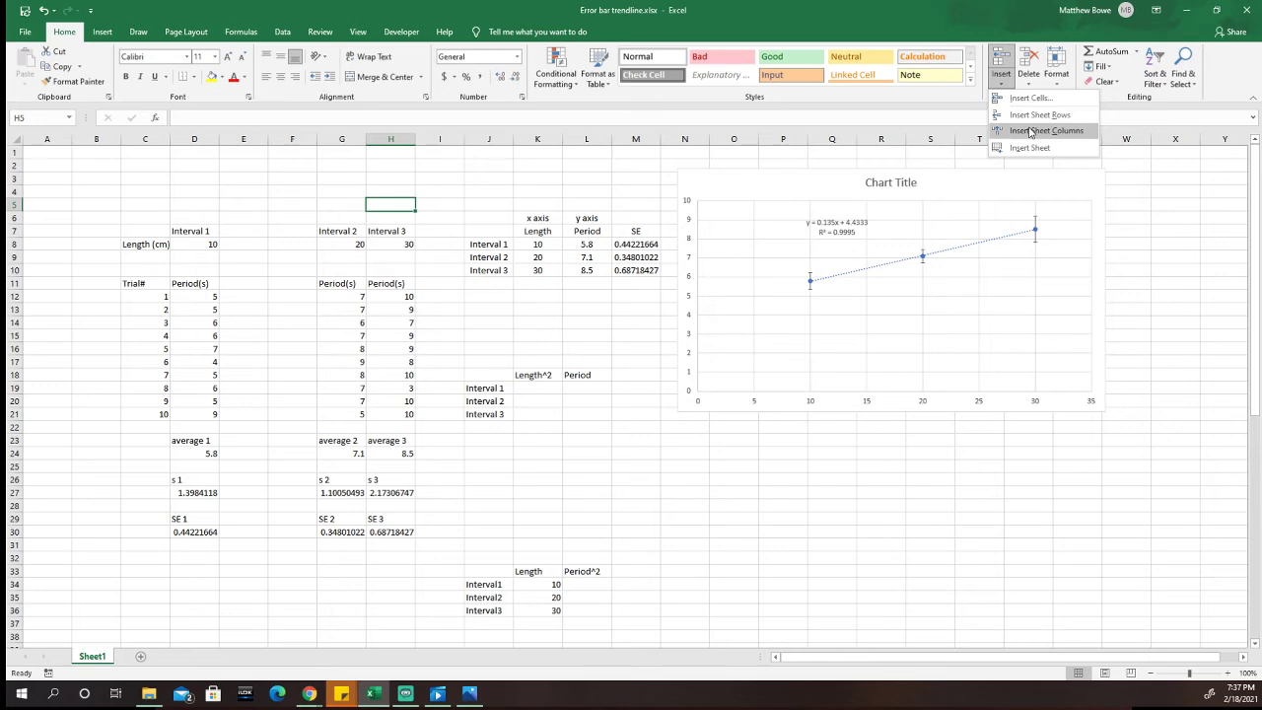
click(1032, 132)
click(1001, 83)
click(1032, 129)
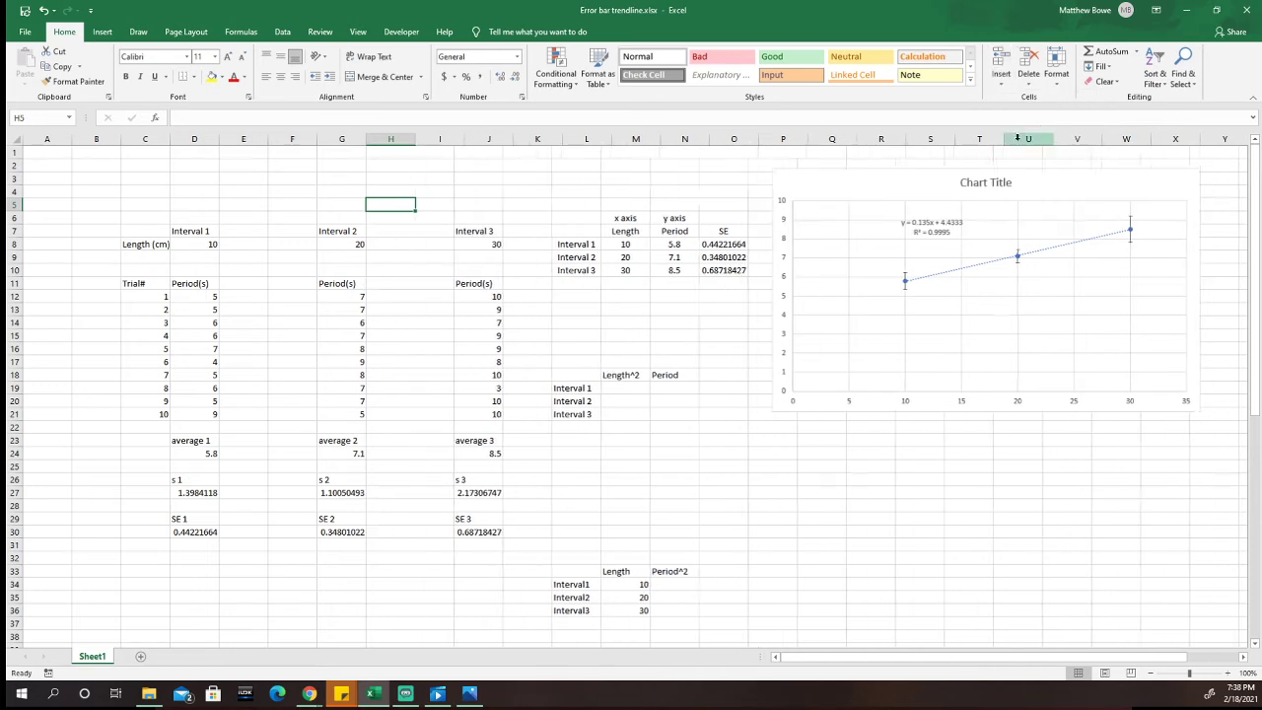
click(588, 176)
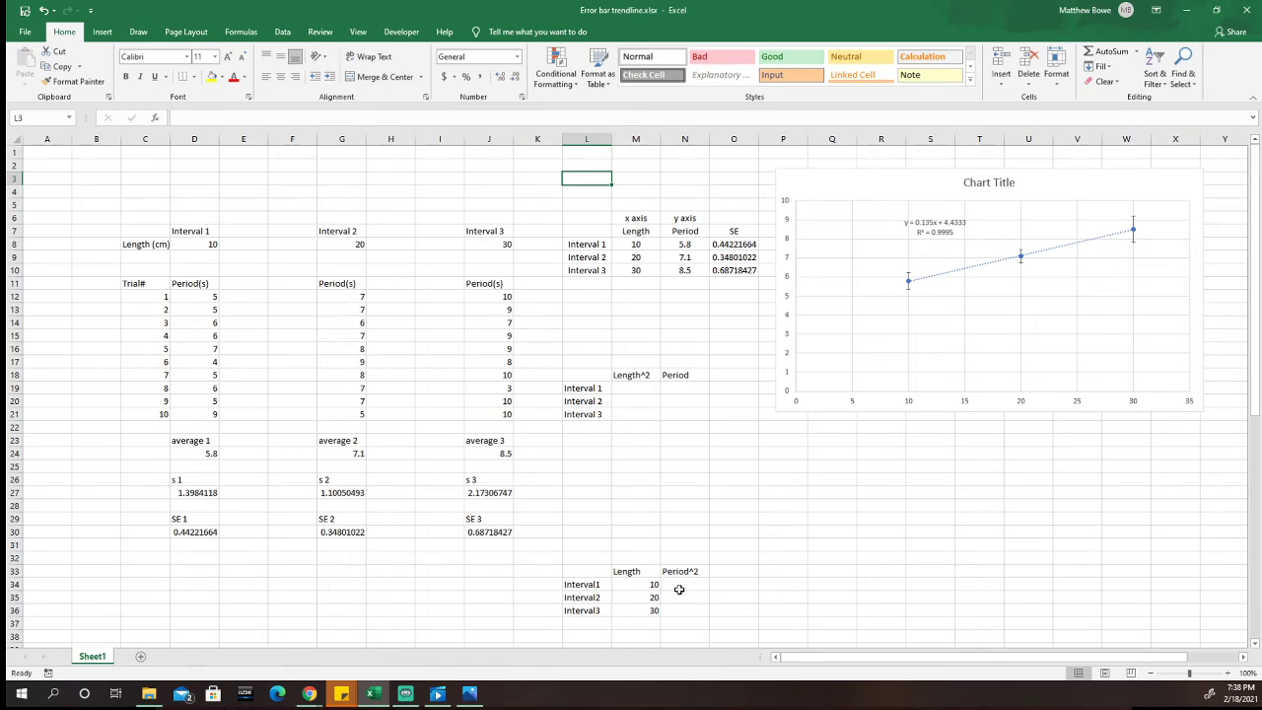
Step: Enter the heading "Period ^2" in E11, beside the Interval 1 Period(s) heading
click(222, 283)
click(194, 284)
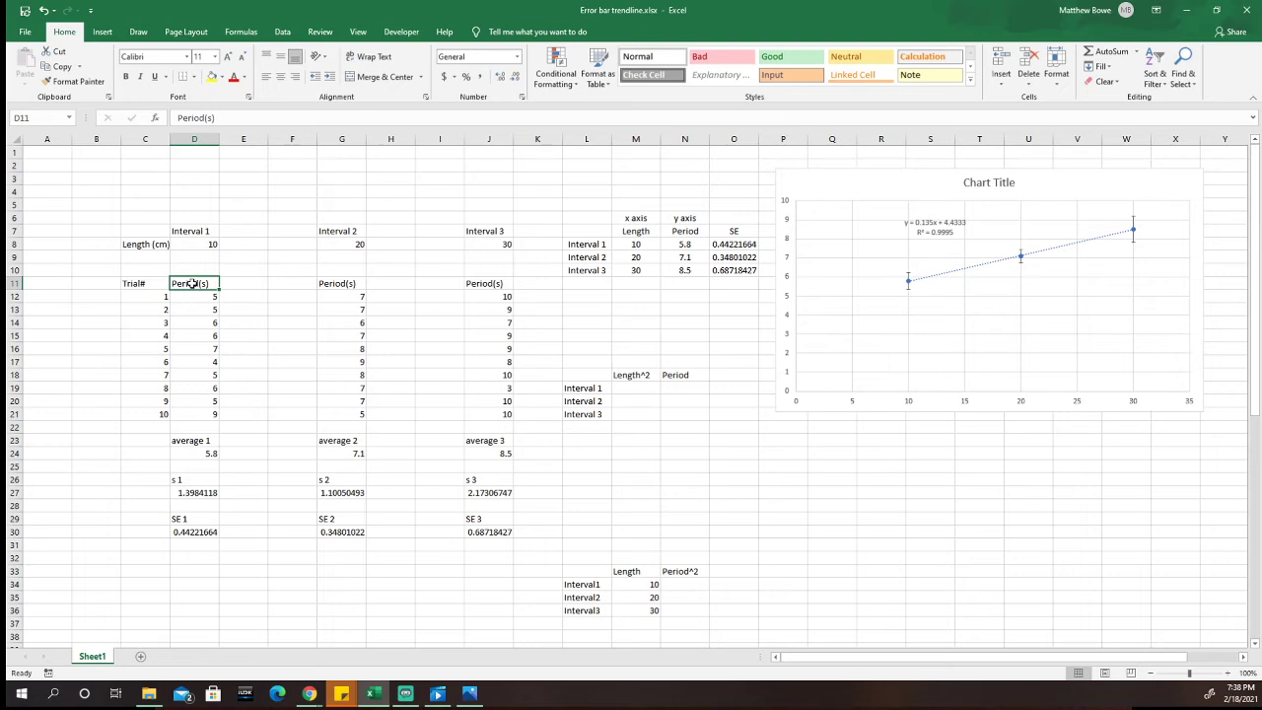
click(239, 284)
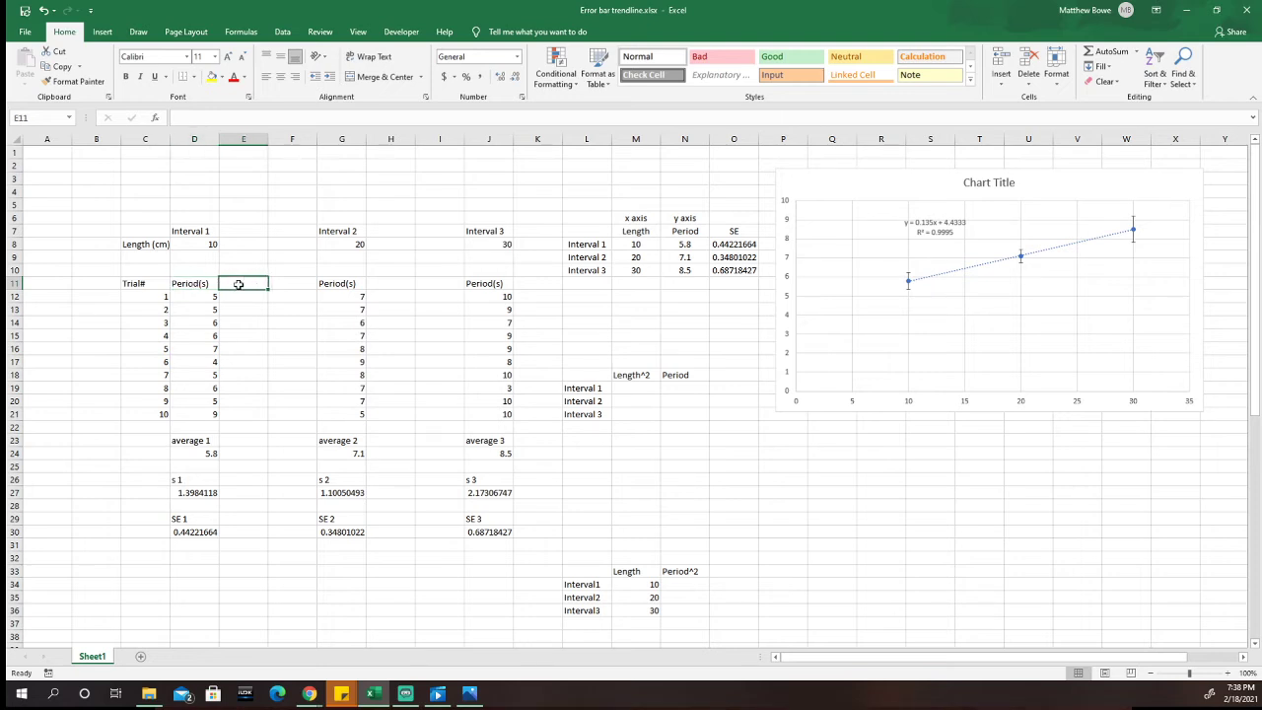
text(Peri)
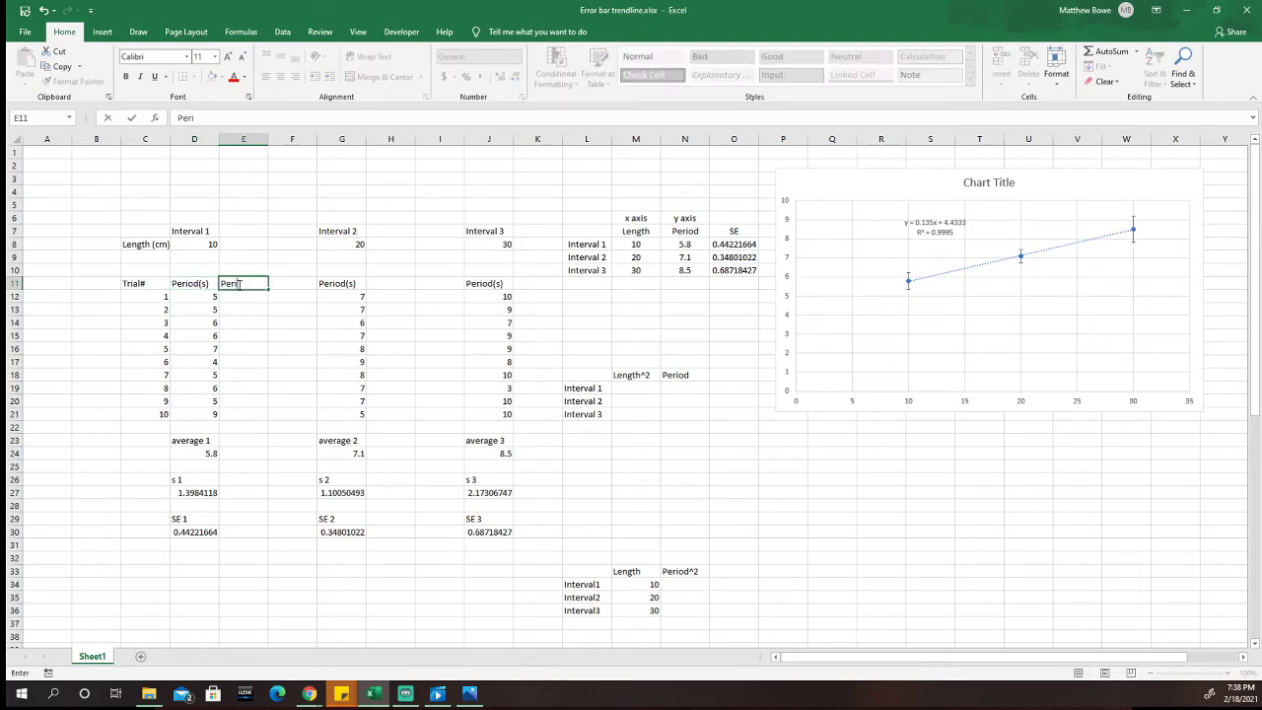
text(od ^2)
key(Return)
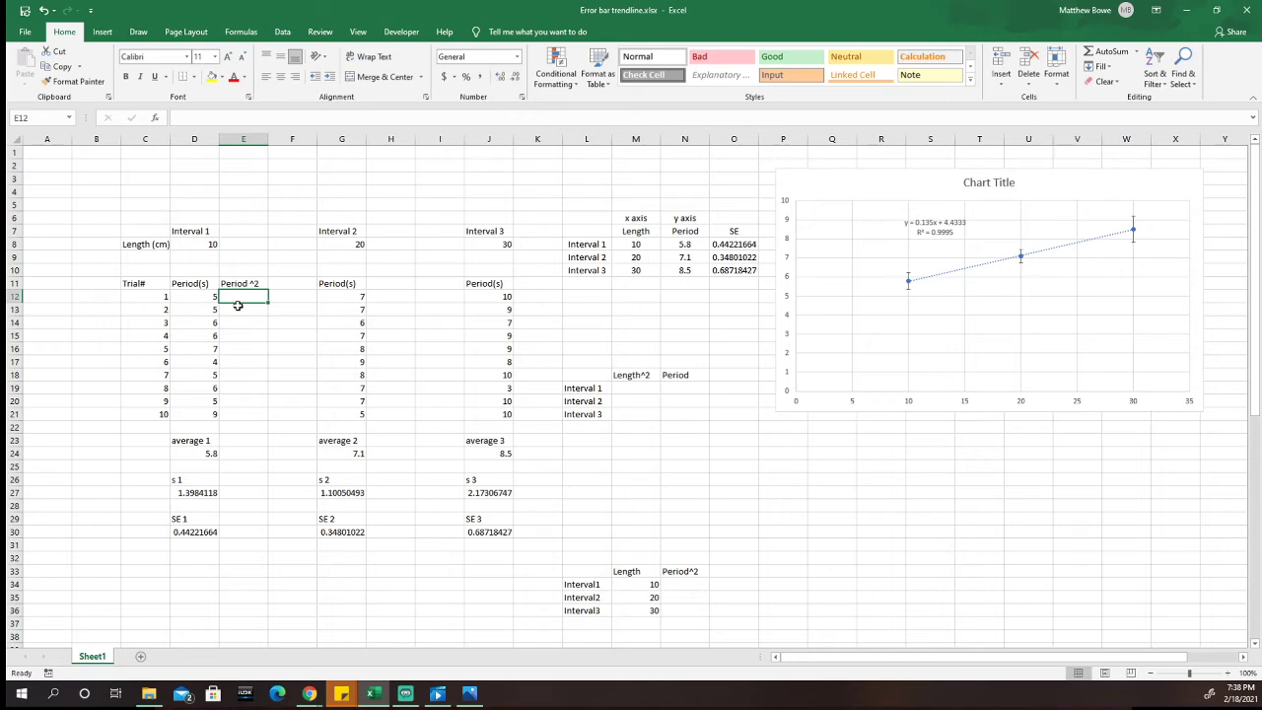
Step: Square the trial 1 period in E12 with =D12^2 and fill the formula down to E21 for all ten trials
text(=)
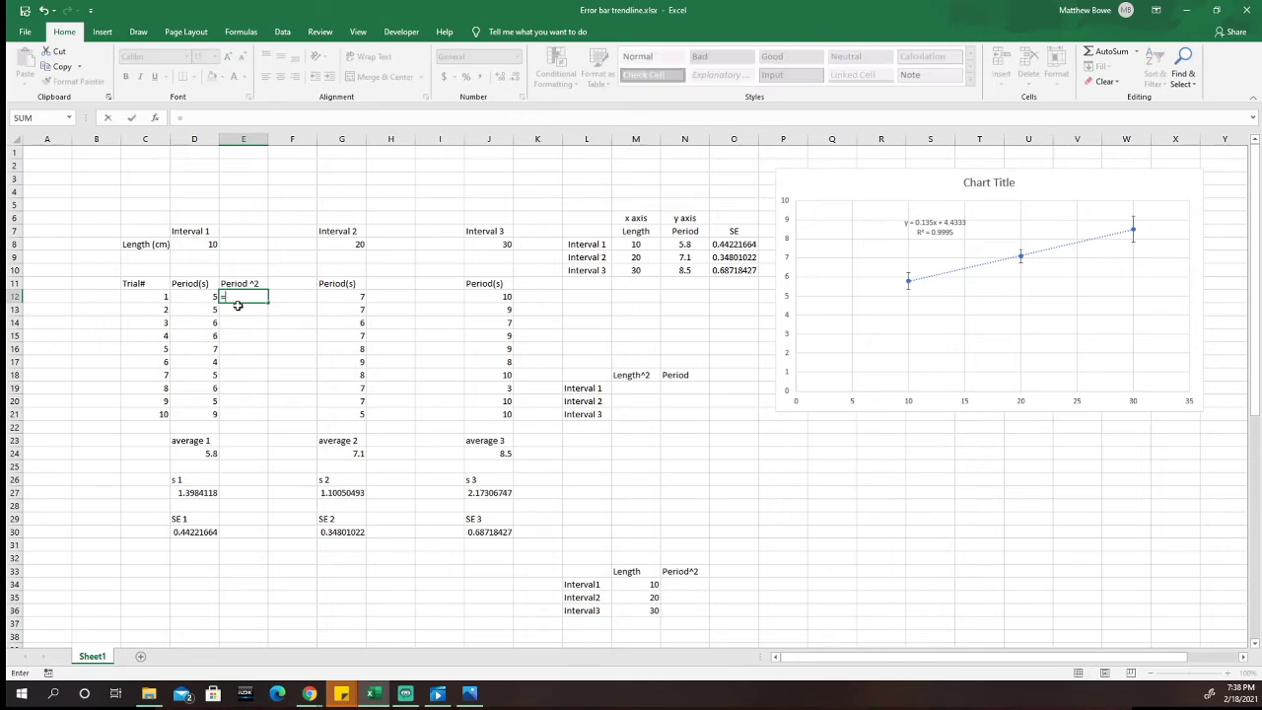
click(196, 297)
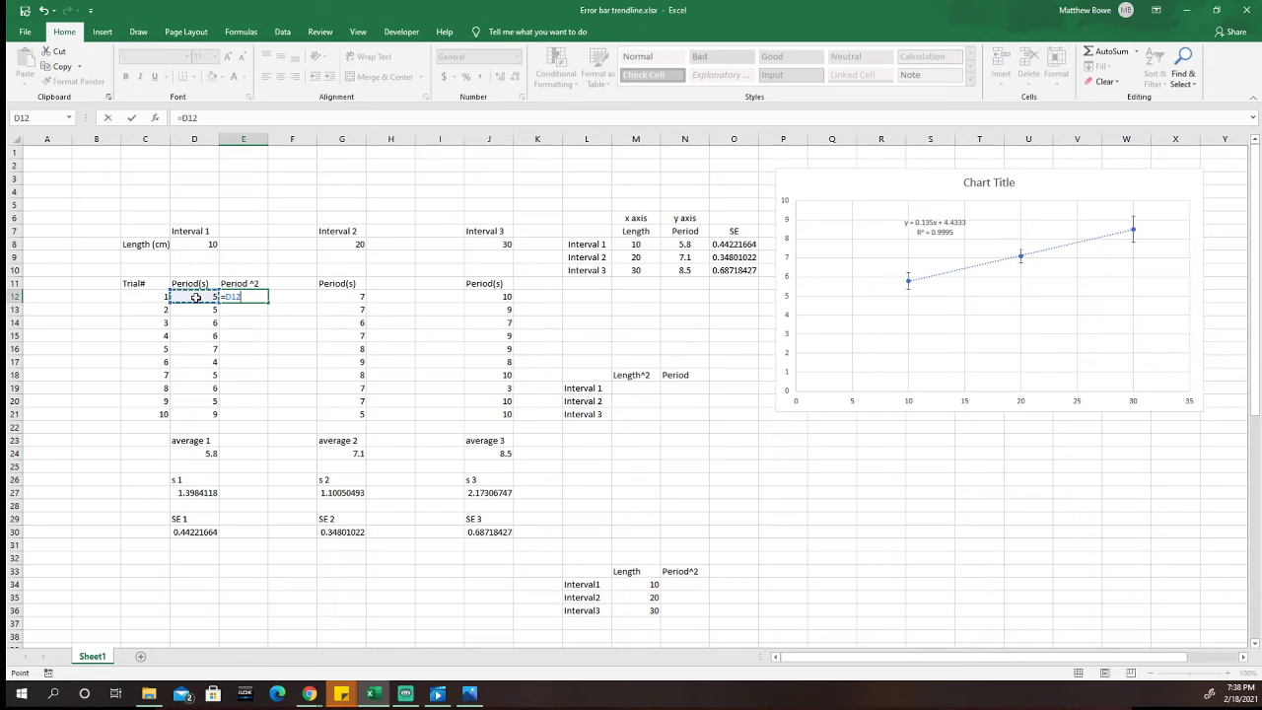
text(^2)
key(Return)
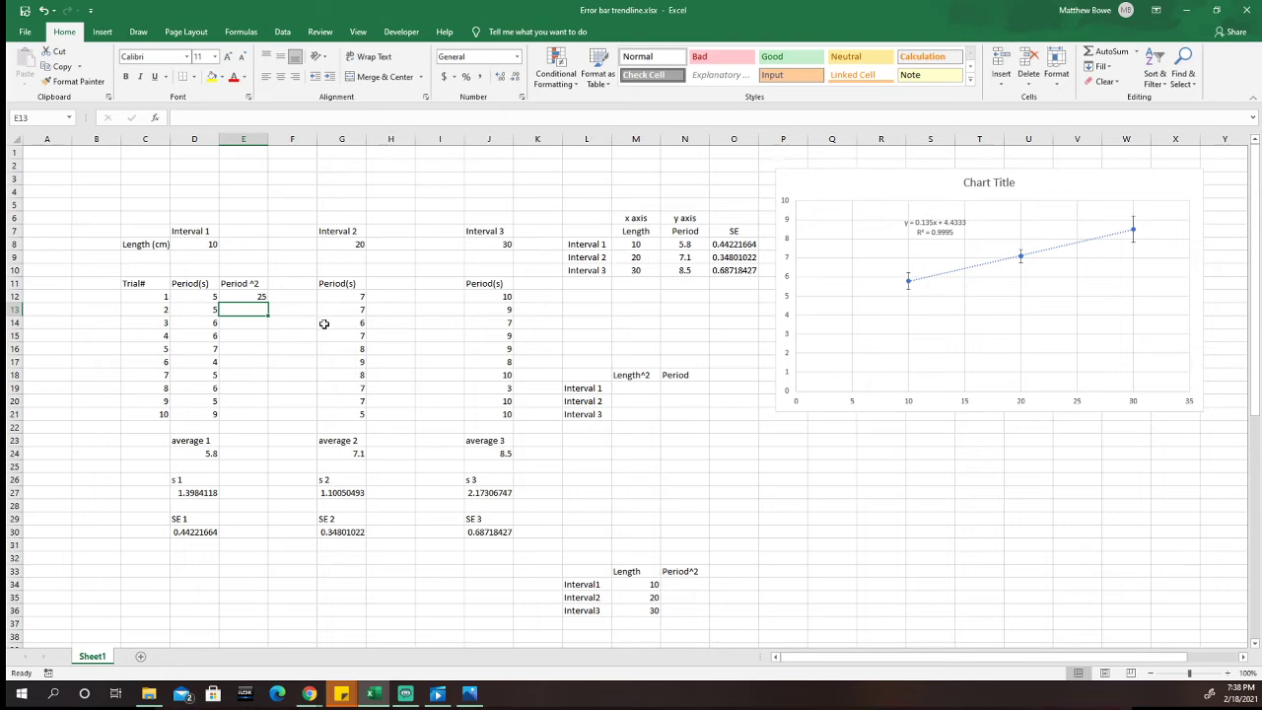
click(256, 298)
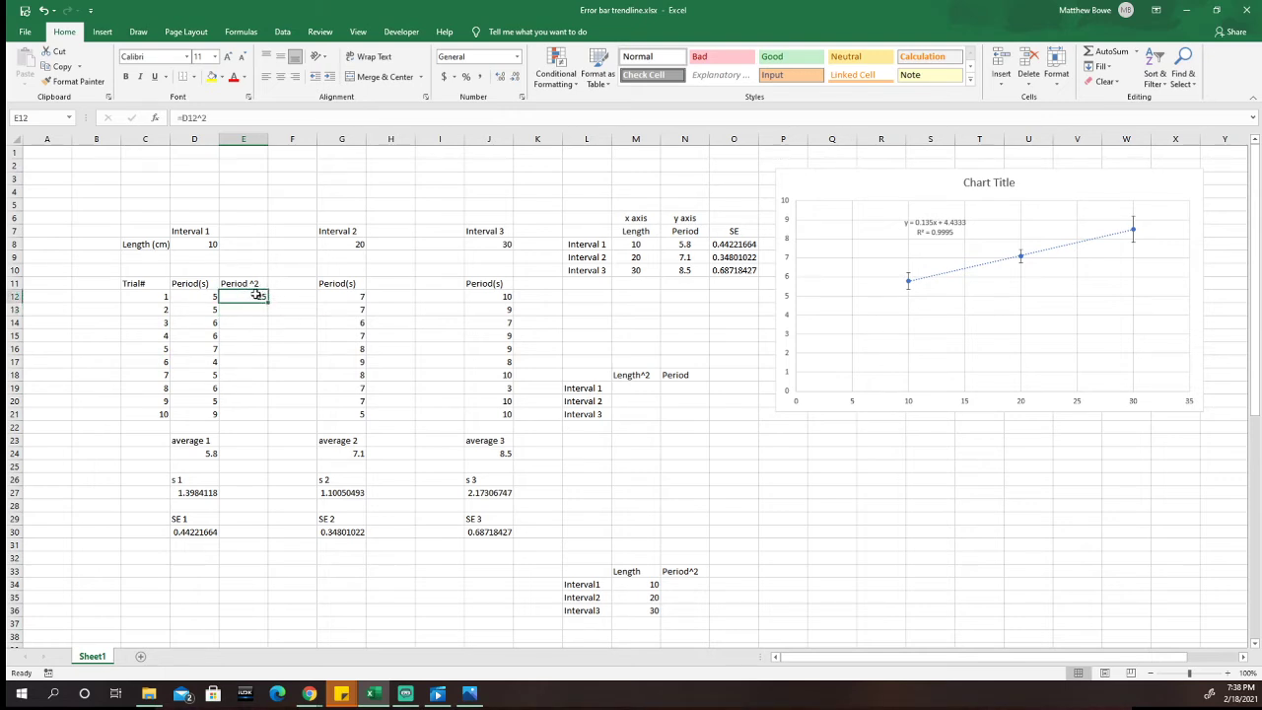
drag(267, 301, 264, 425)
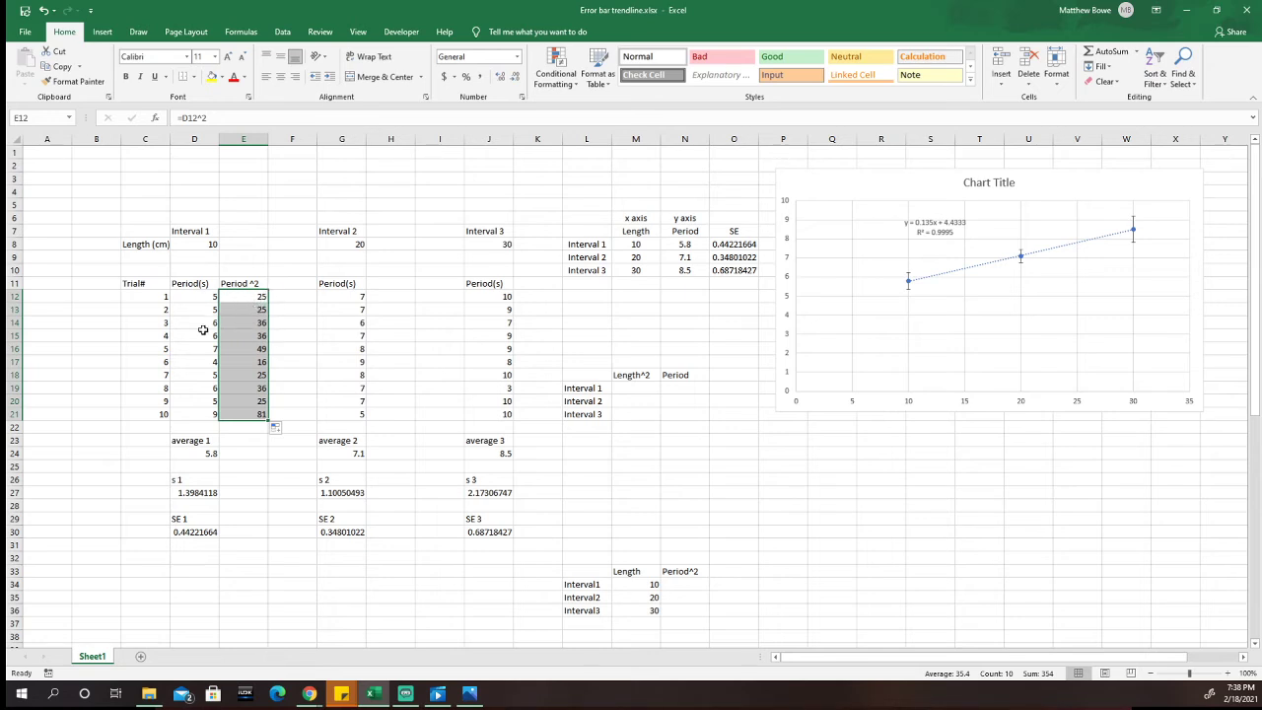
click(242, 431)
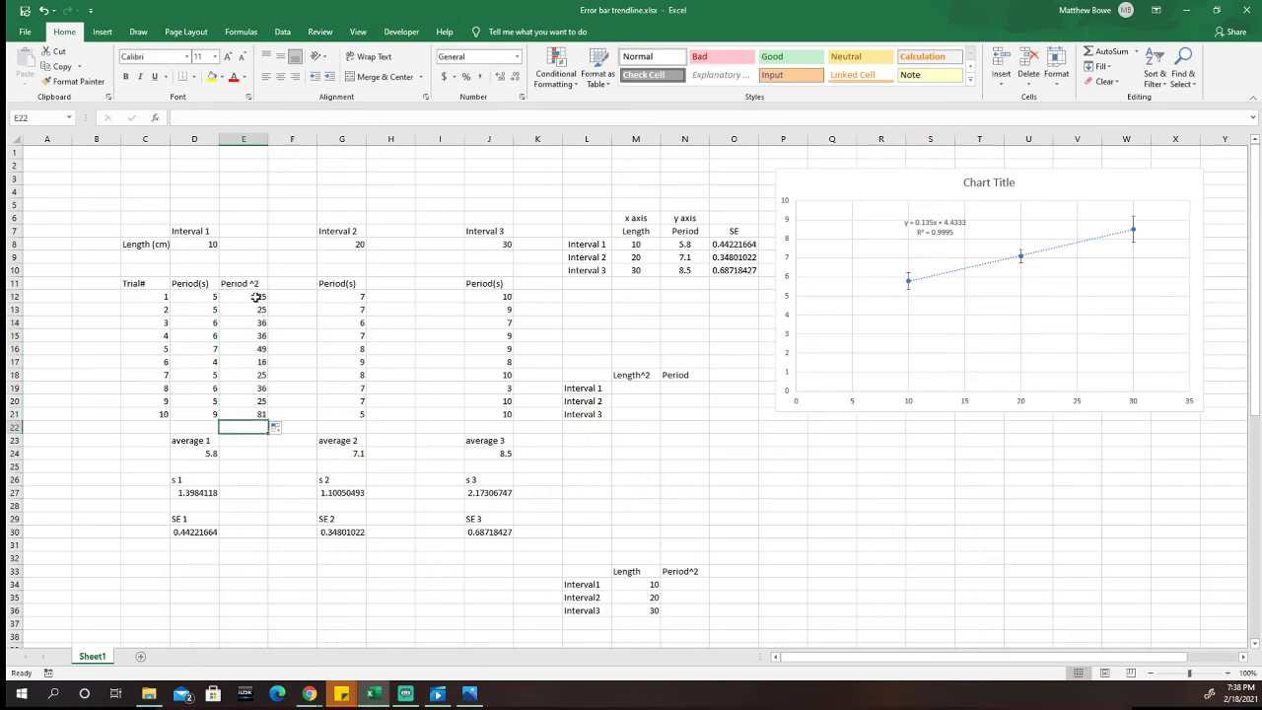
Step: Fill the squaring formula from E12 down to E22 again and clear the extra entry in E22
click(256, 296)
drag(267, 303, 265, 430)
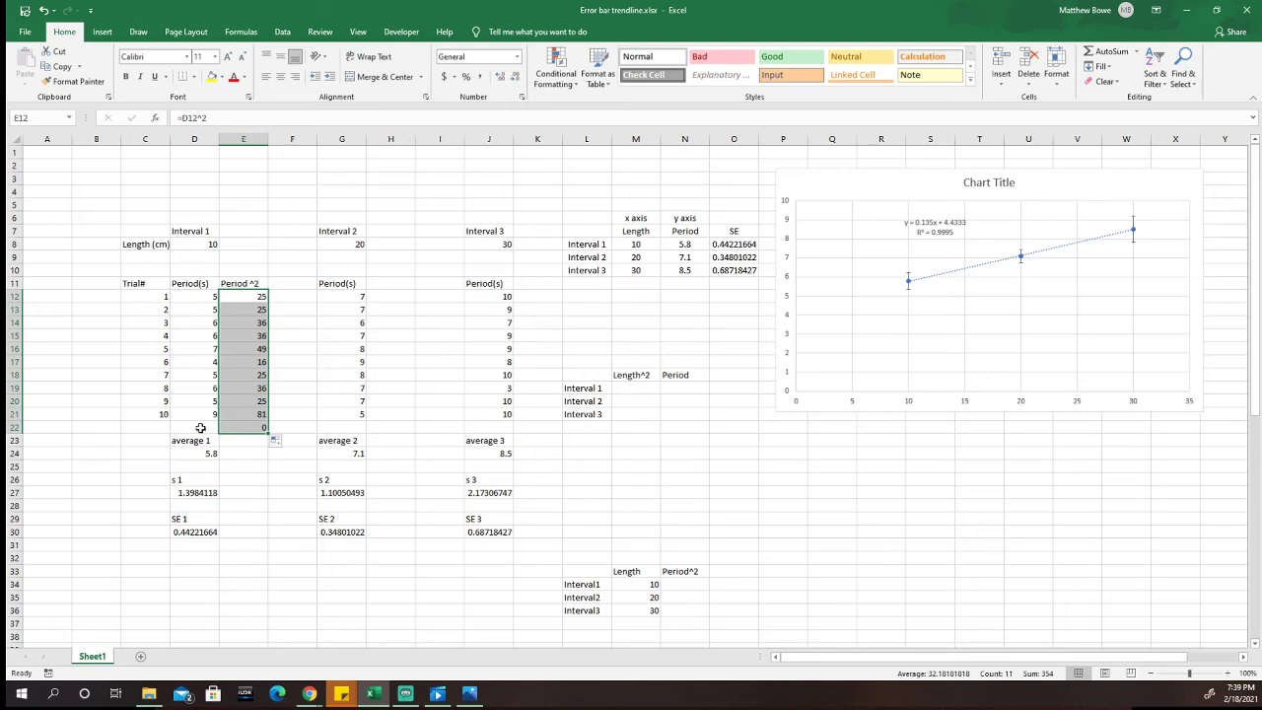
click(254, 428)
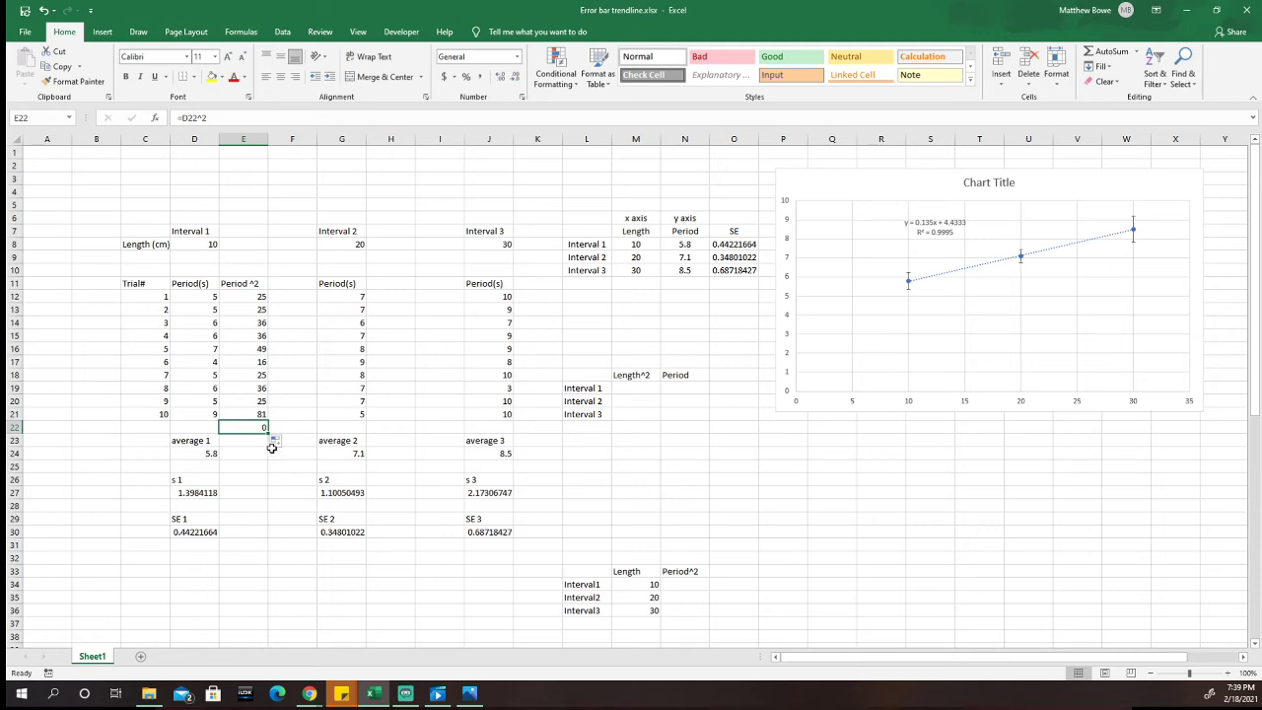
key(Delete)
click(285, 428)
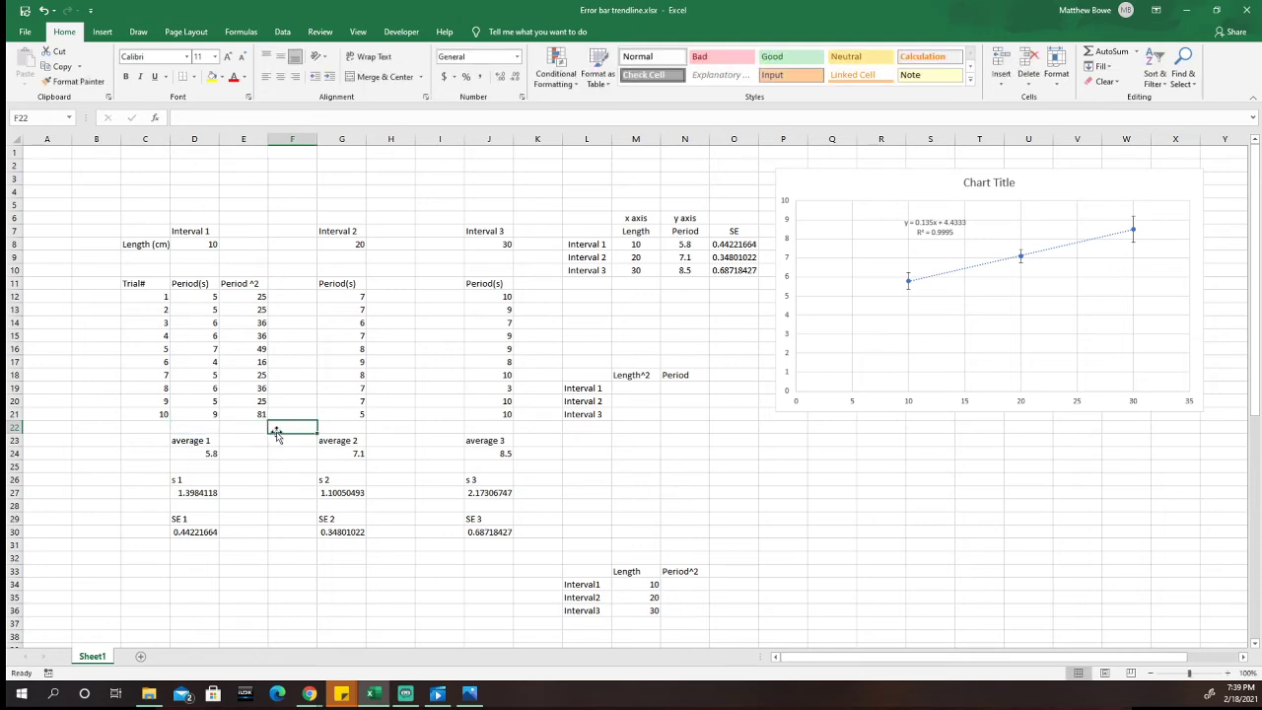
Step: Enter the heading "avg ^2" in E23 and average the Interval 1 squared periods in E24 with =AVERAGE(E12:E21)
click(254, 427)
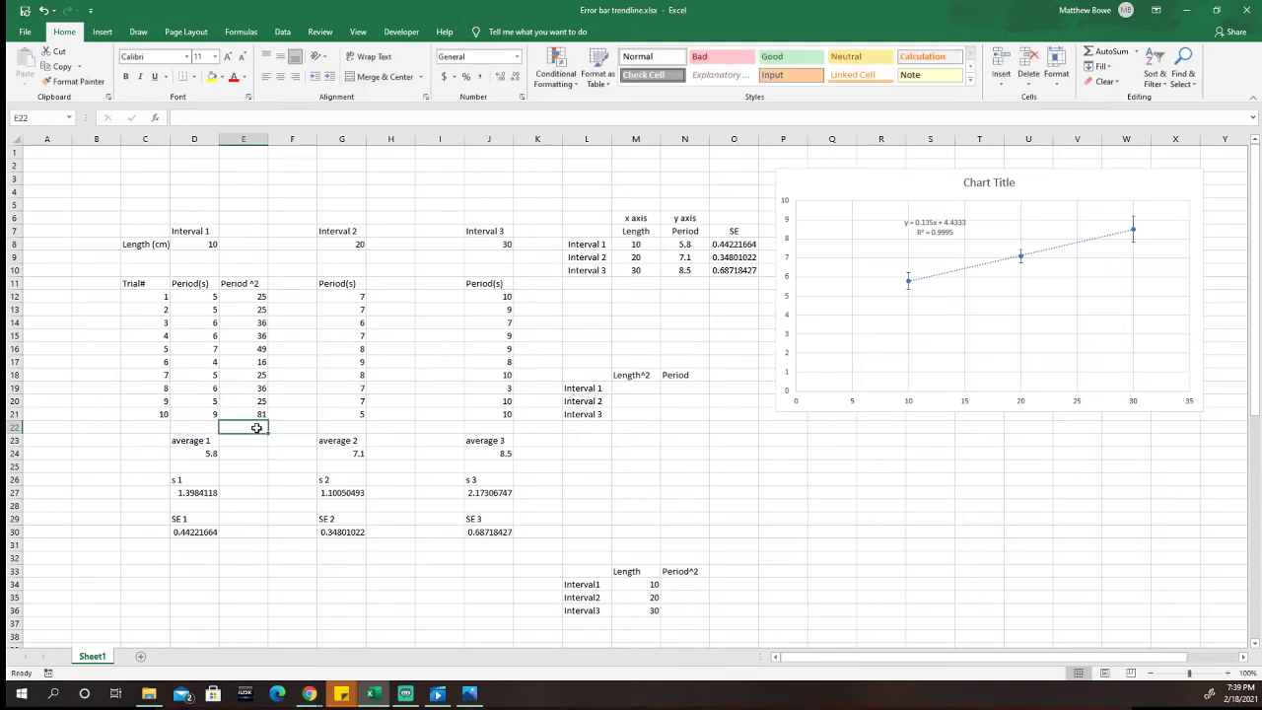
click(253, 440)
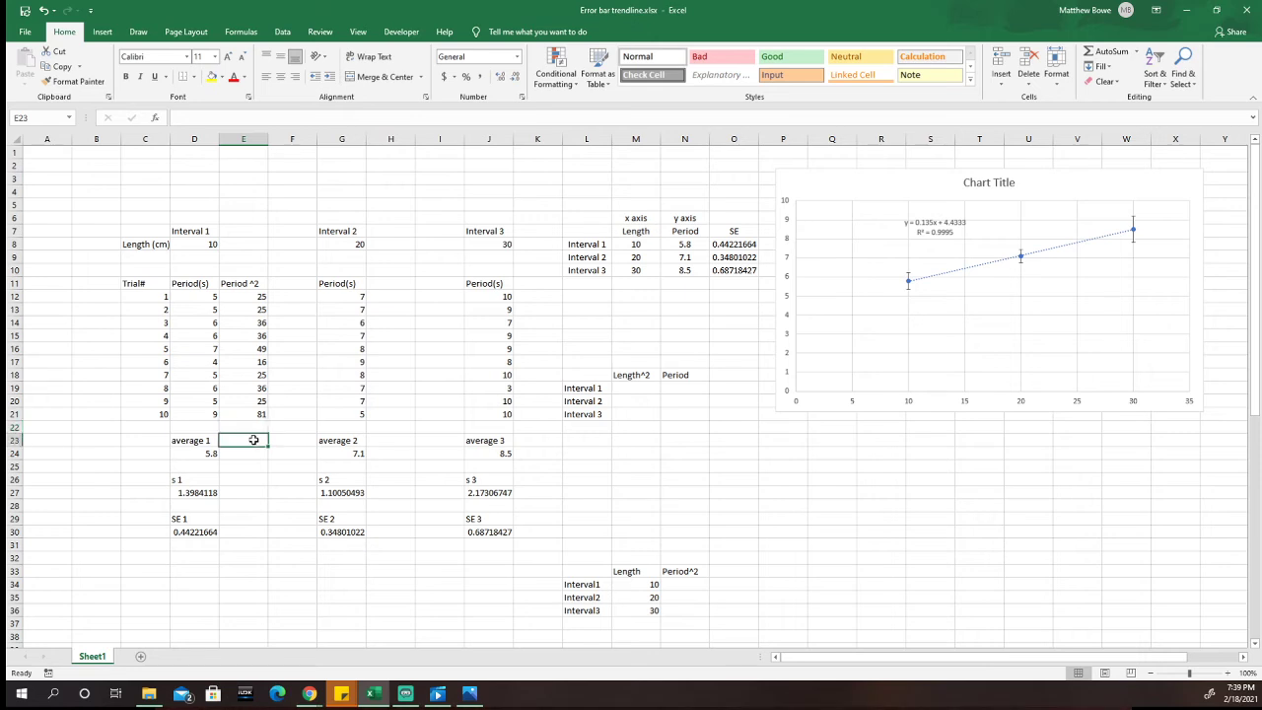
text(avg ^2)
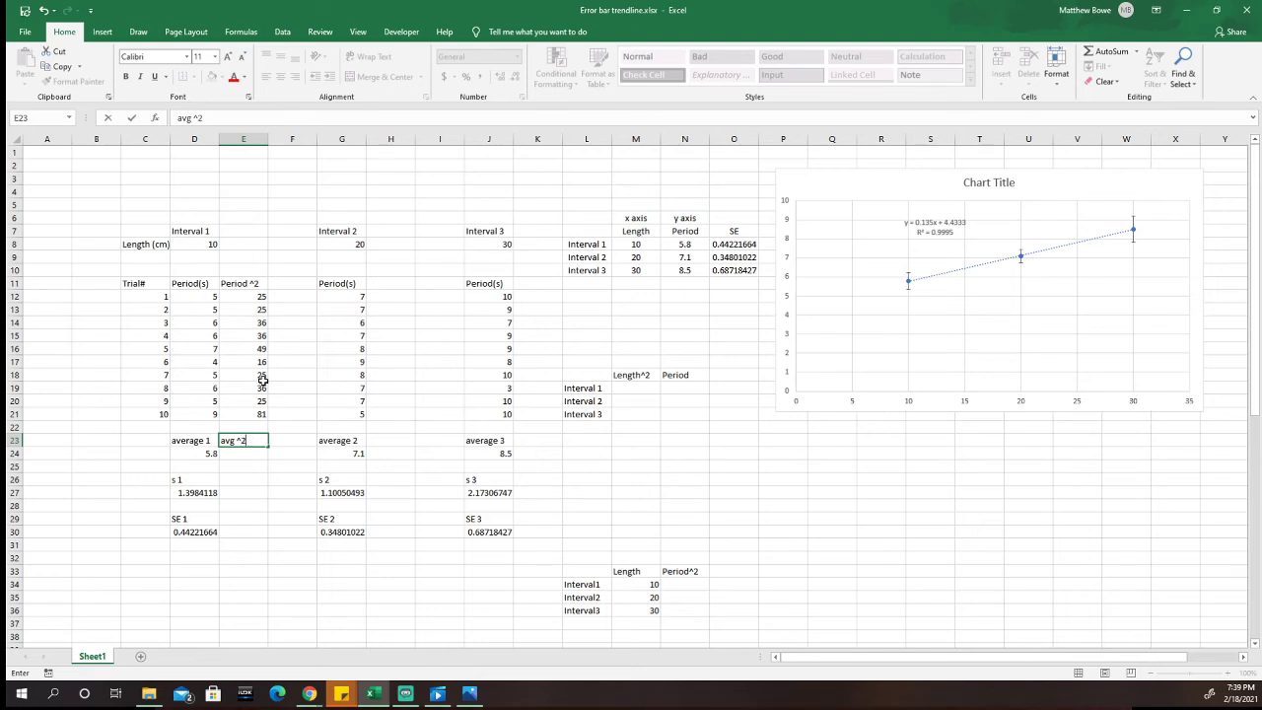
click(256, 455)
text(=)
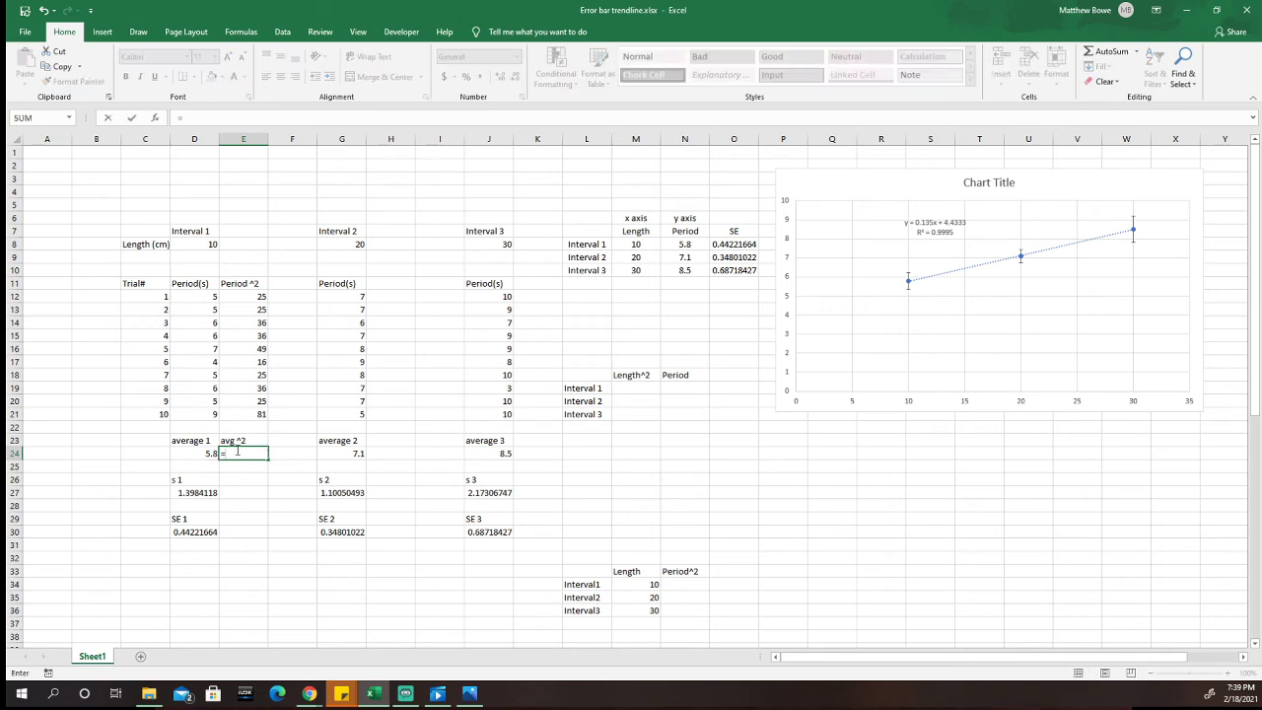
text(avera)
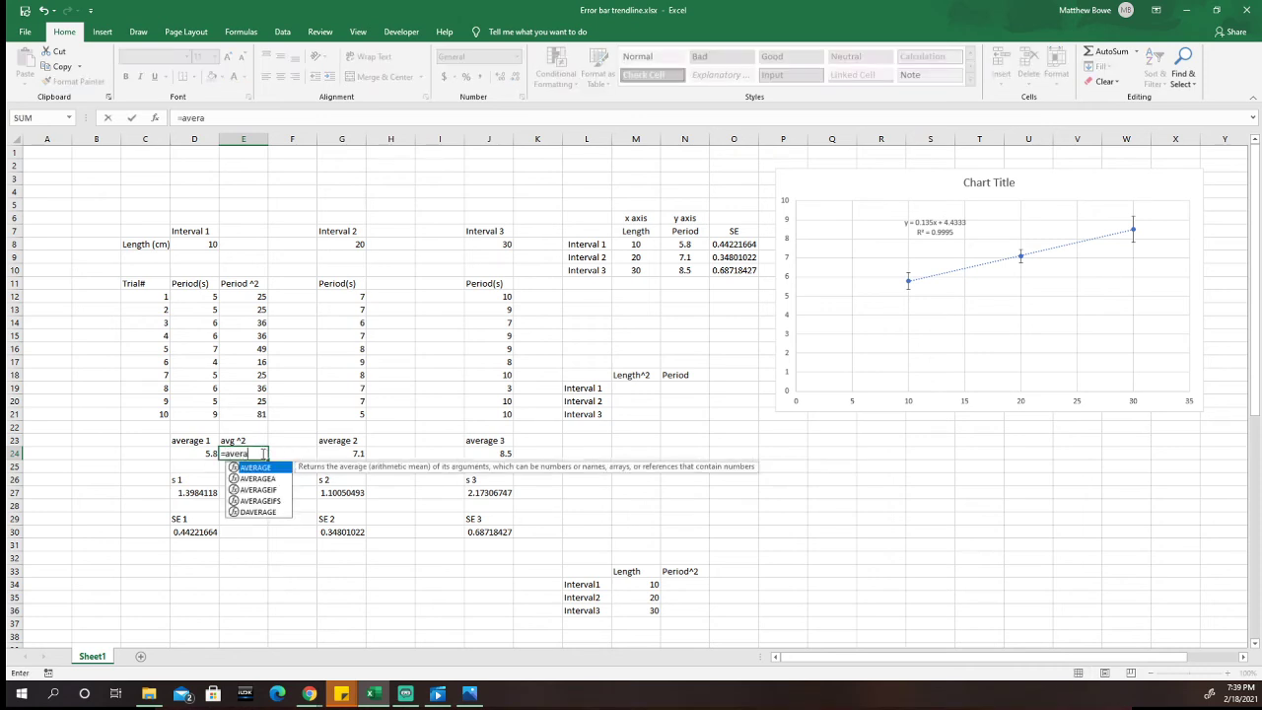
double_click(256, 467)
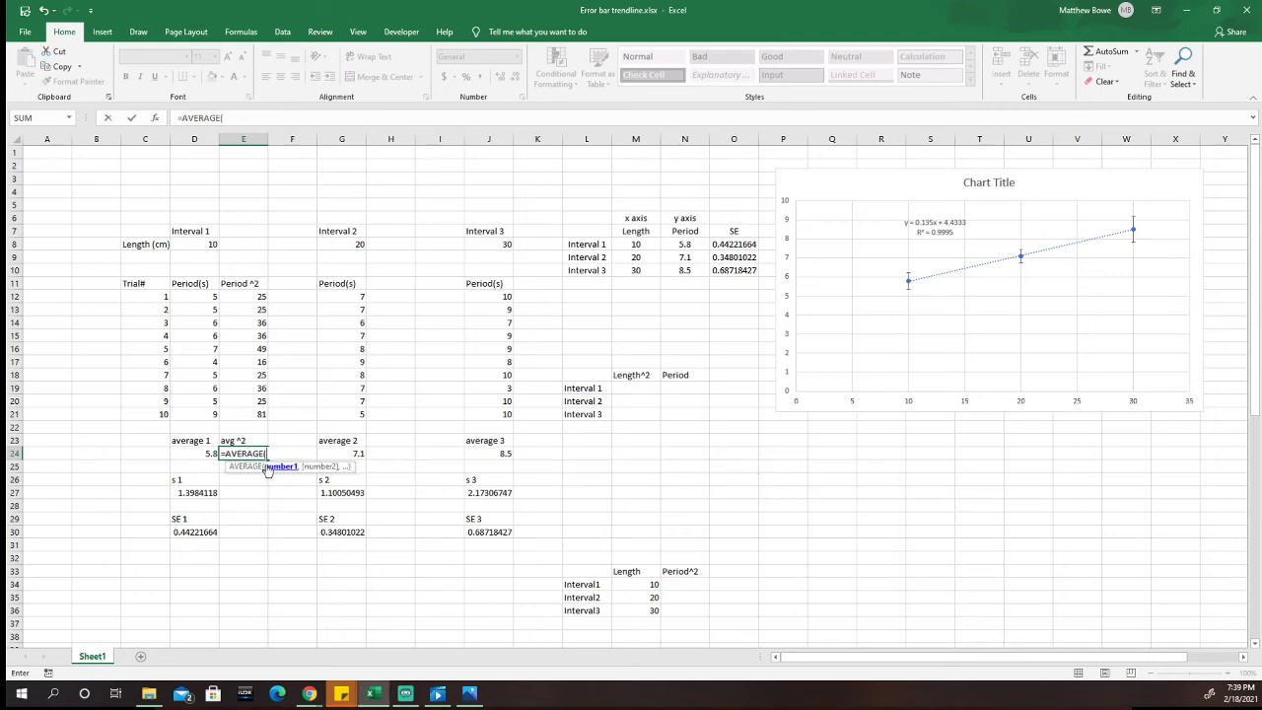
drag(259, 297, 262, 413)
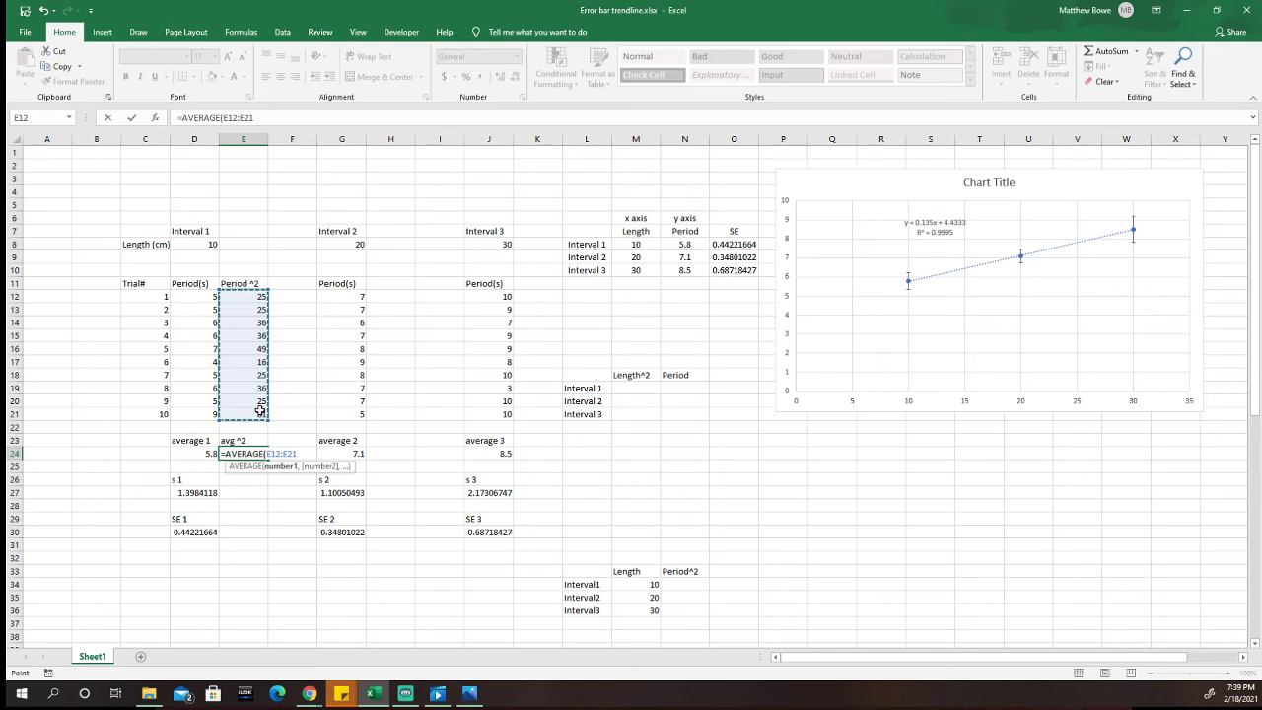
key(Return)
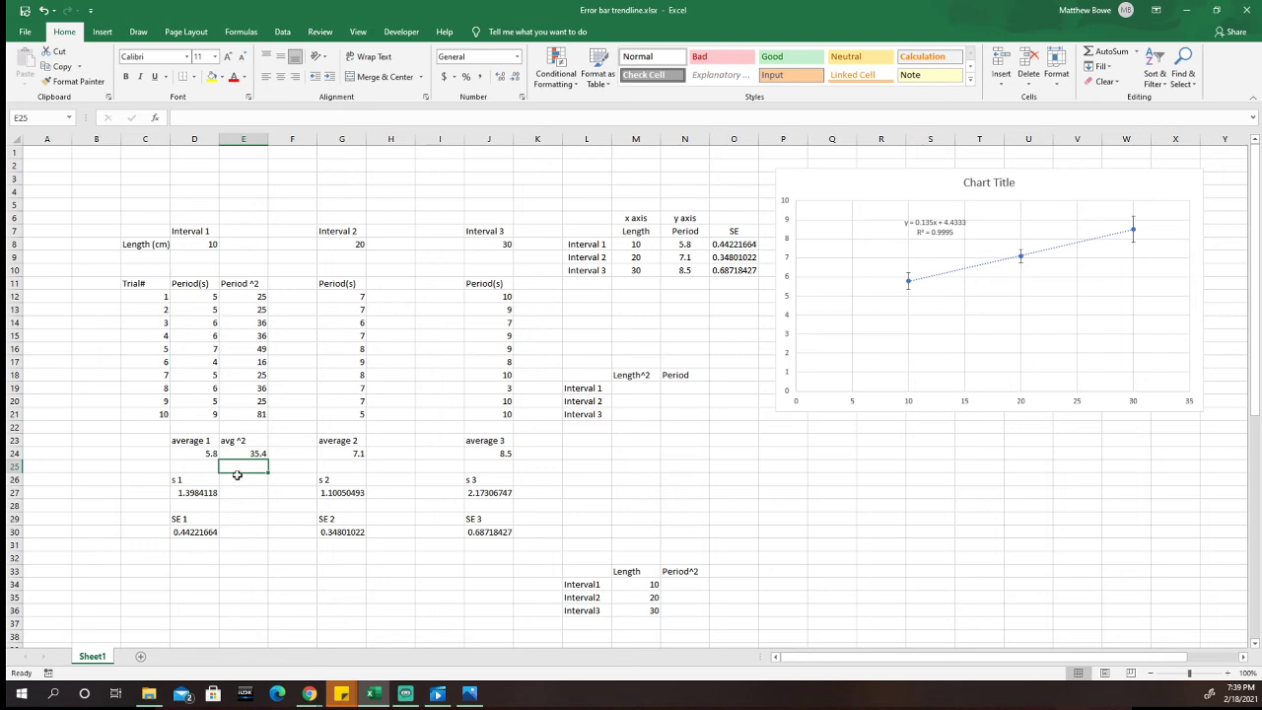
Step: Square the Interval 1 average in E25 with =D24^2 and compare it with the average of squares in E24
text(=)
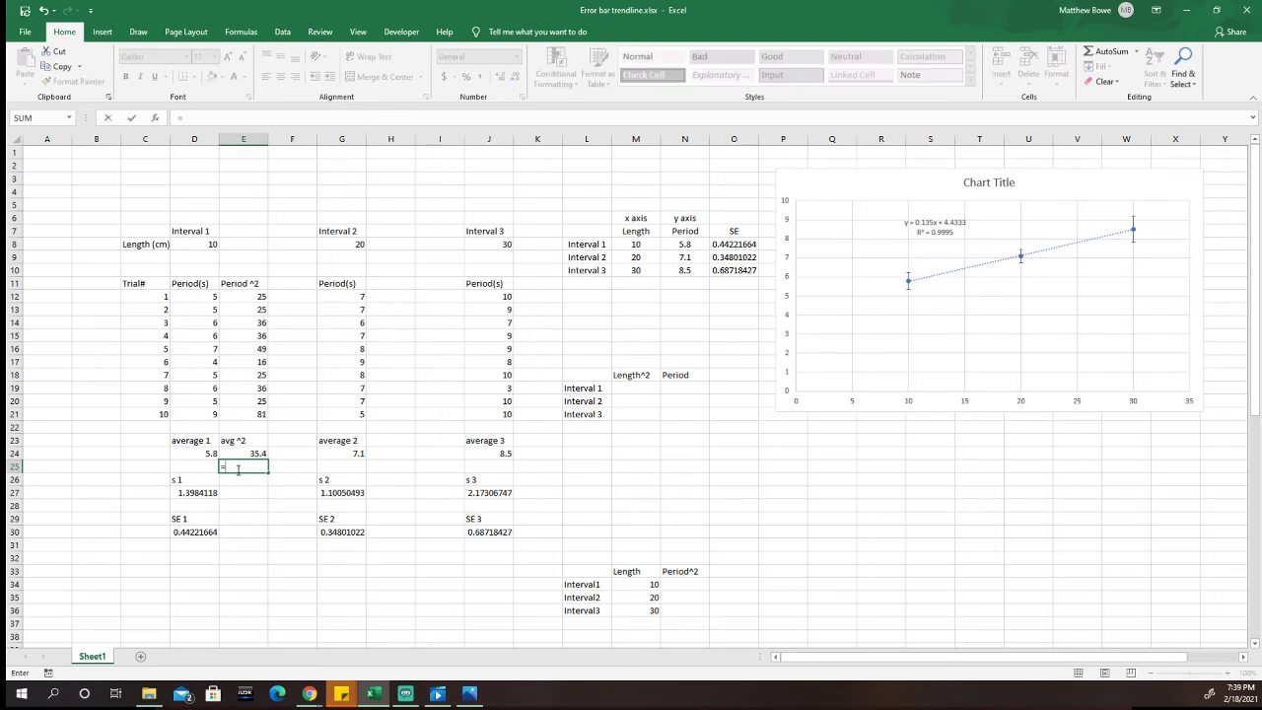
click(198, 452)
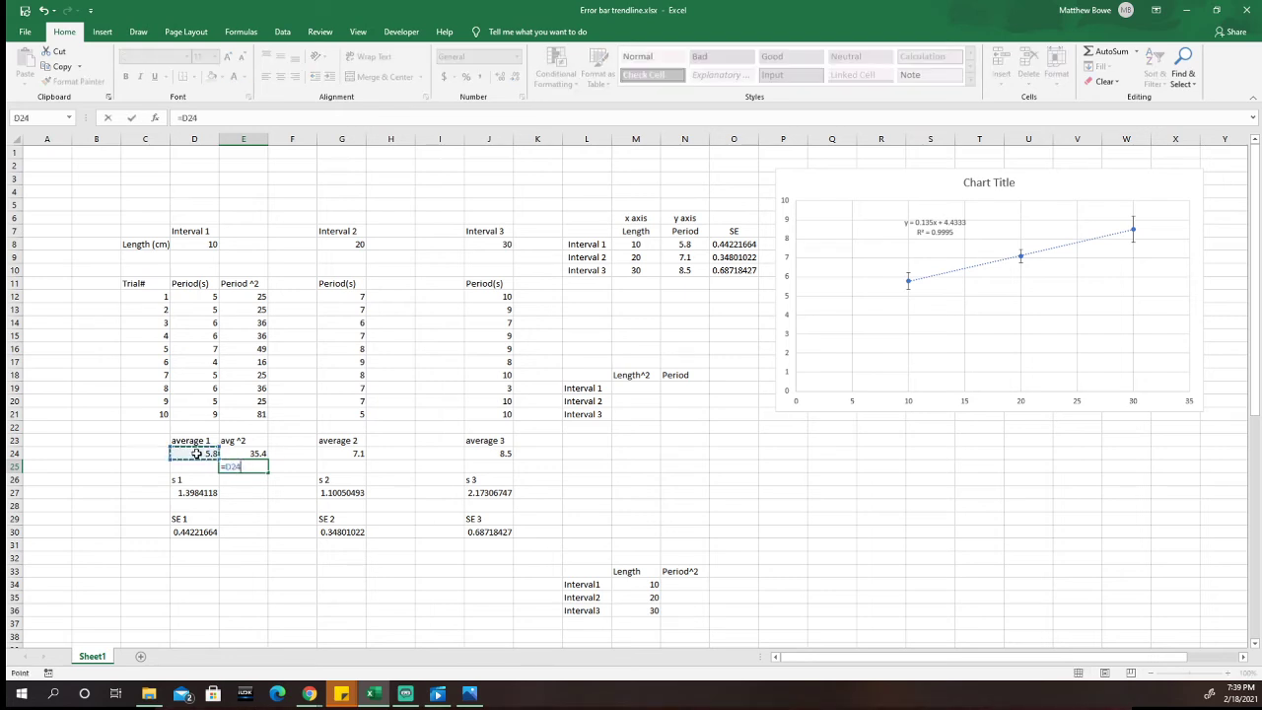
text(^2)
key(Return)
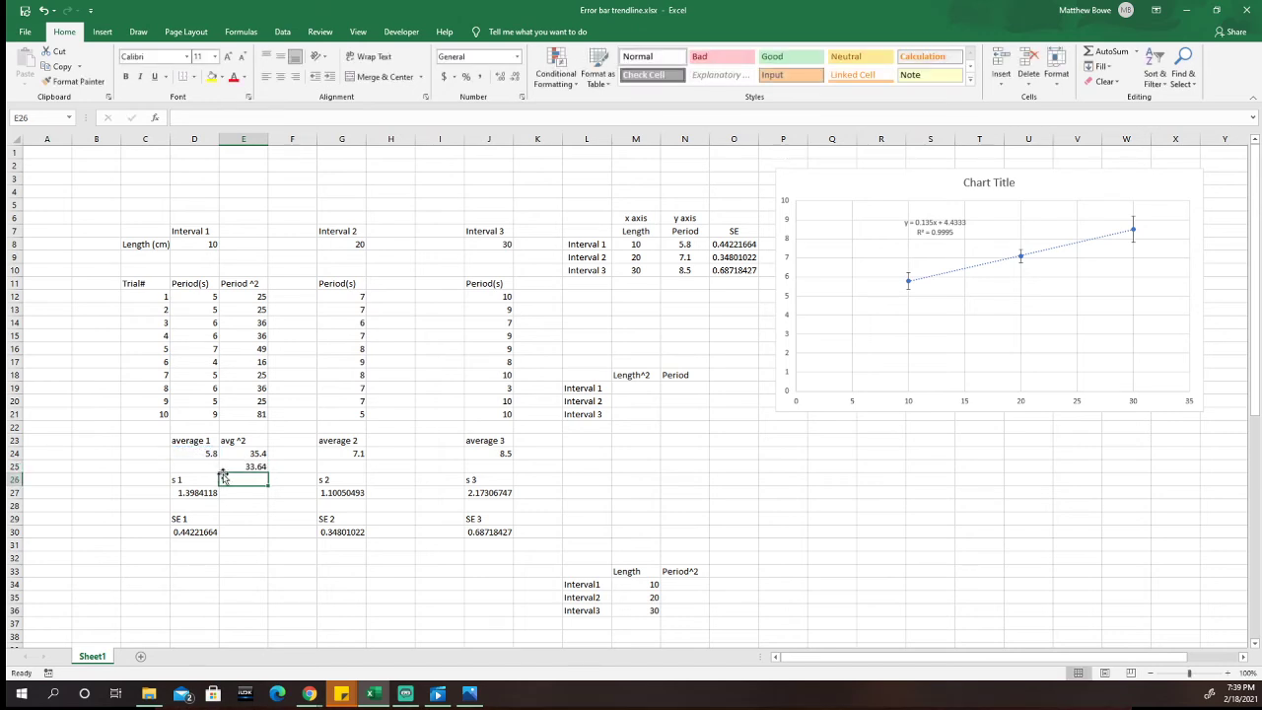
click(259, 453)
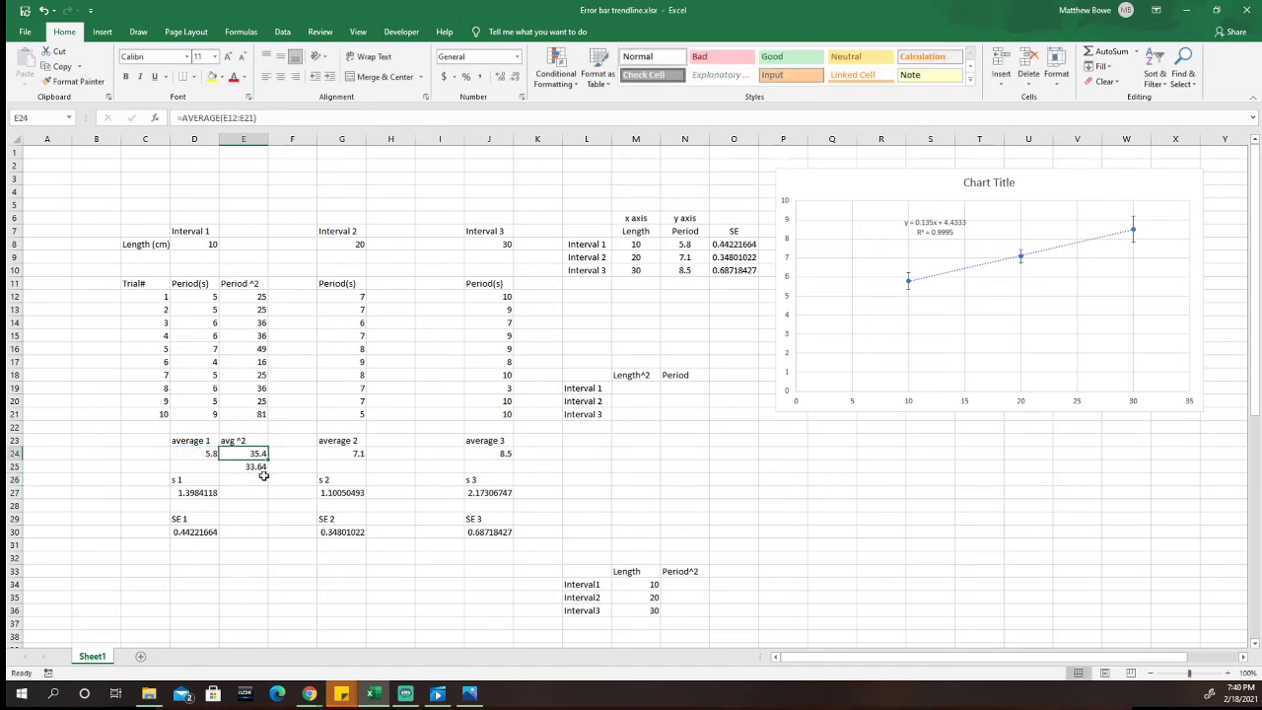
click(262, 468)
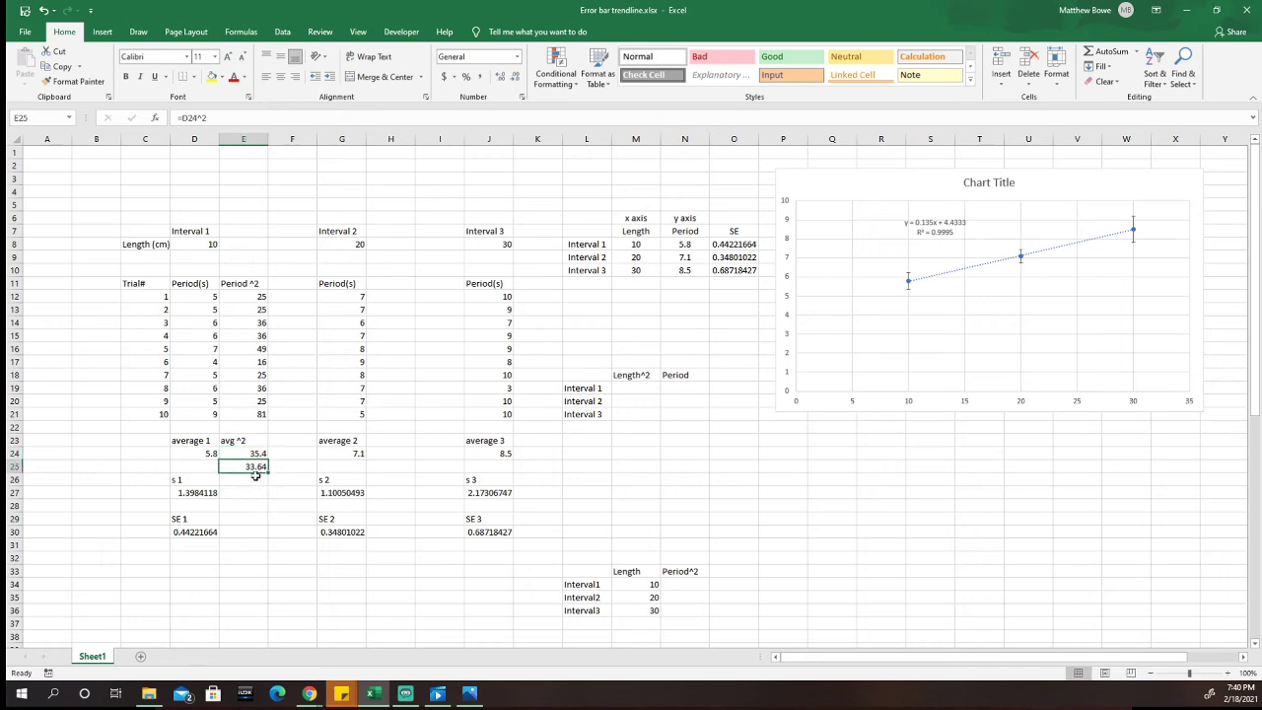
click(244, 481)
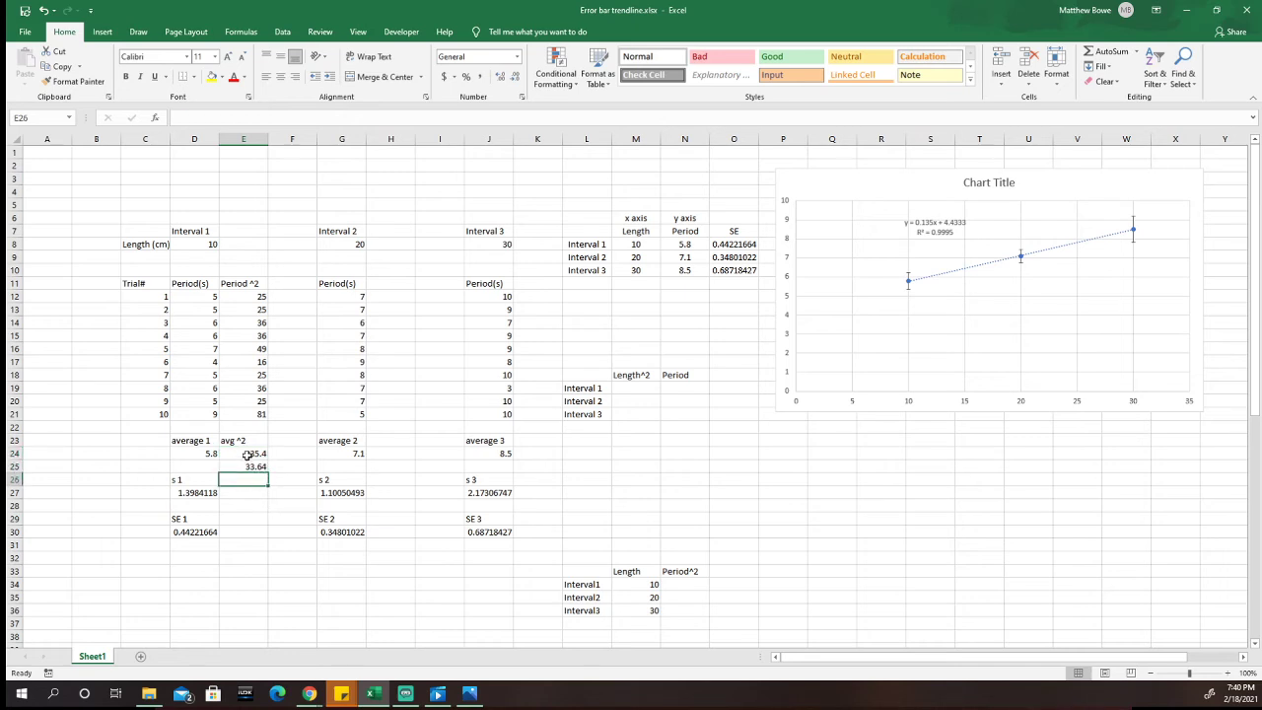
Step: Clear the =D24^2 comparison formula from E25
click(246, 466)
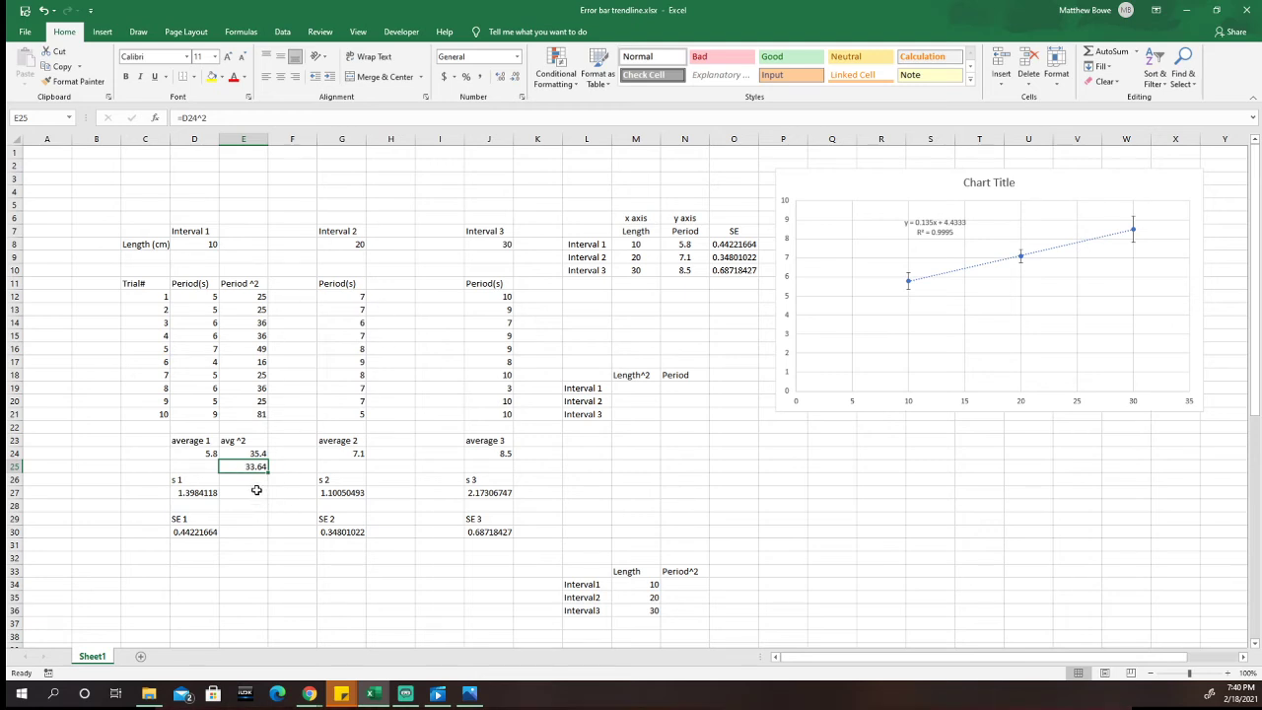
key(BackSpace)
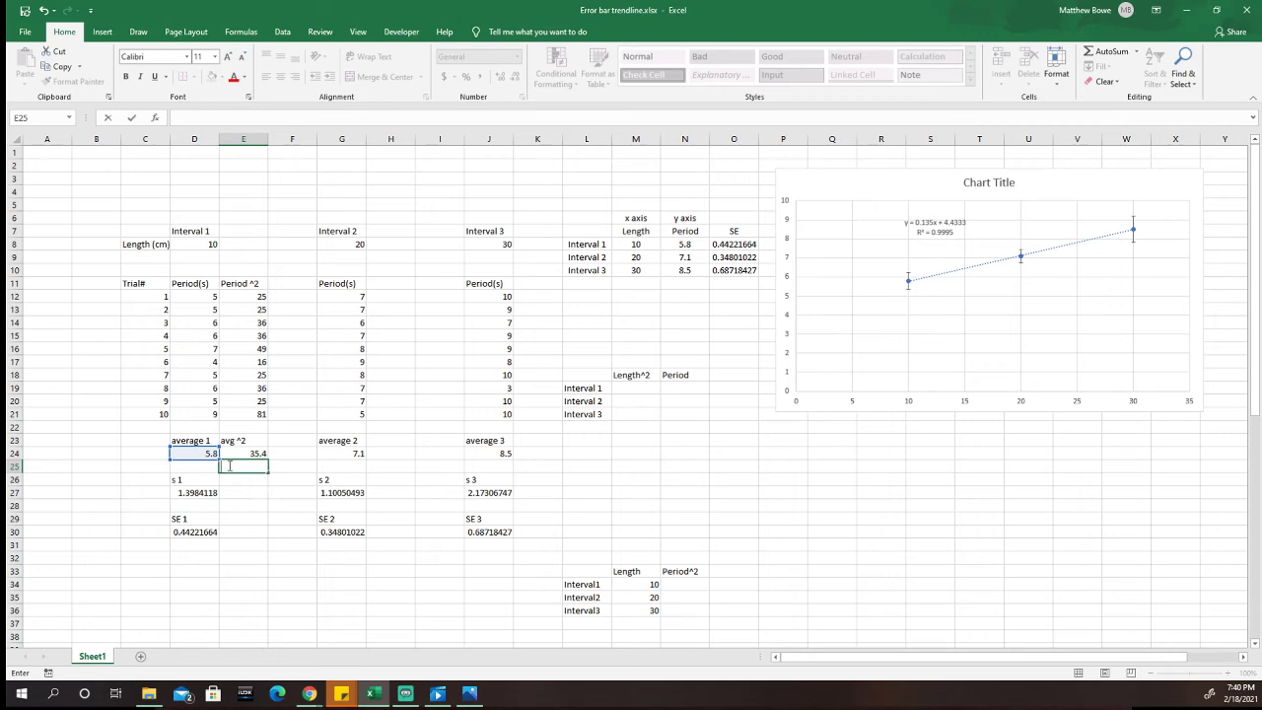
click(196, 467)
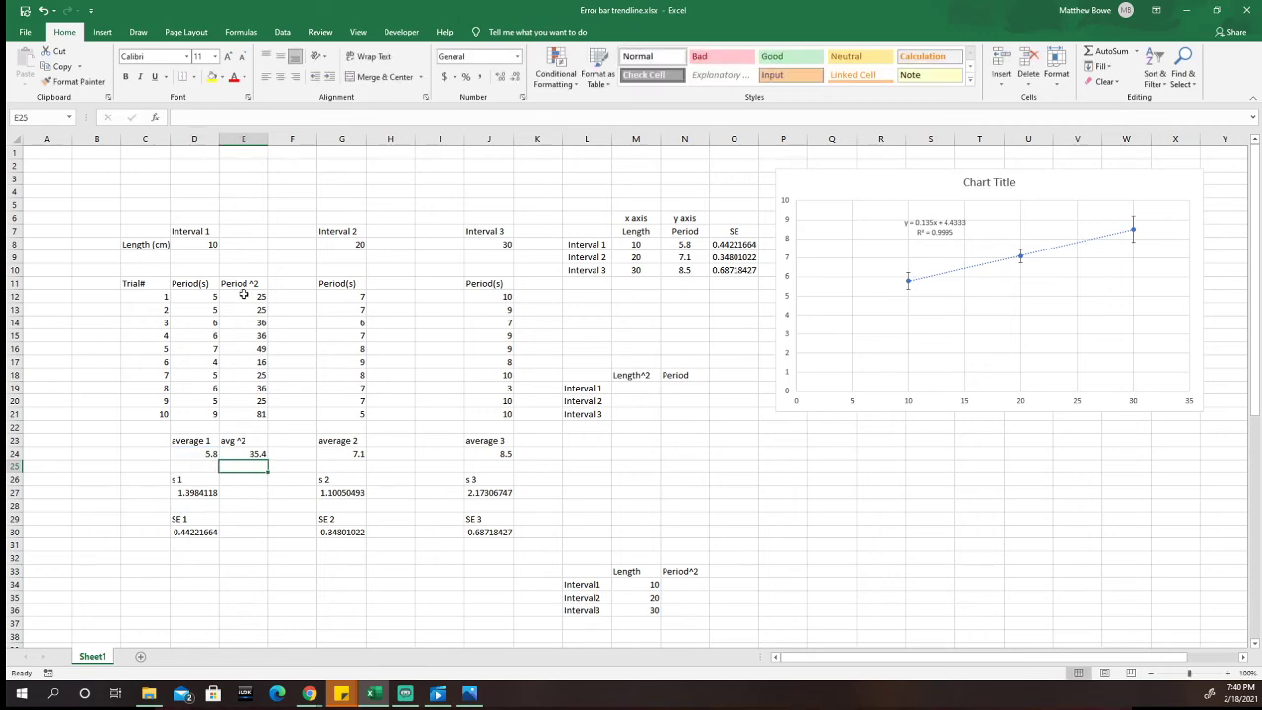
drag(244, 296, 242, 415)
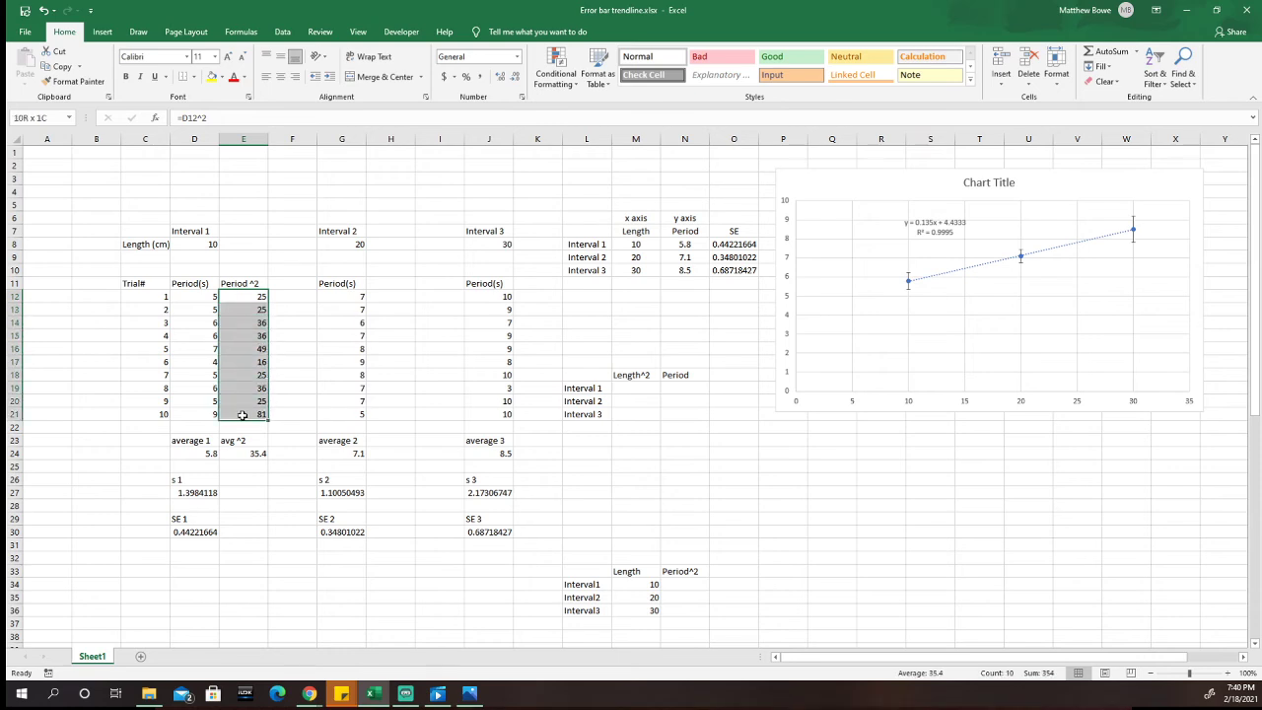
click(243, 454)
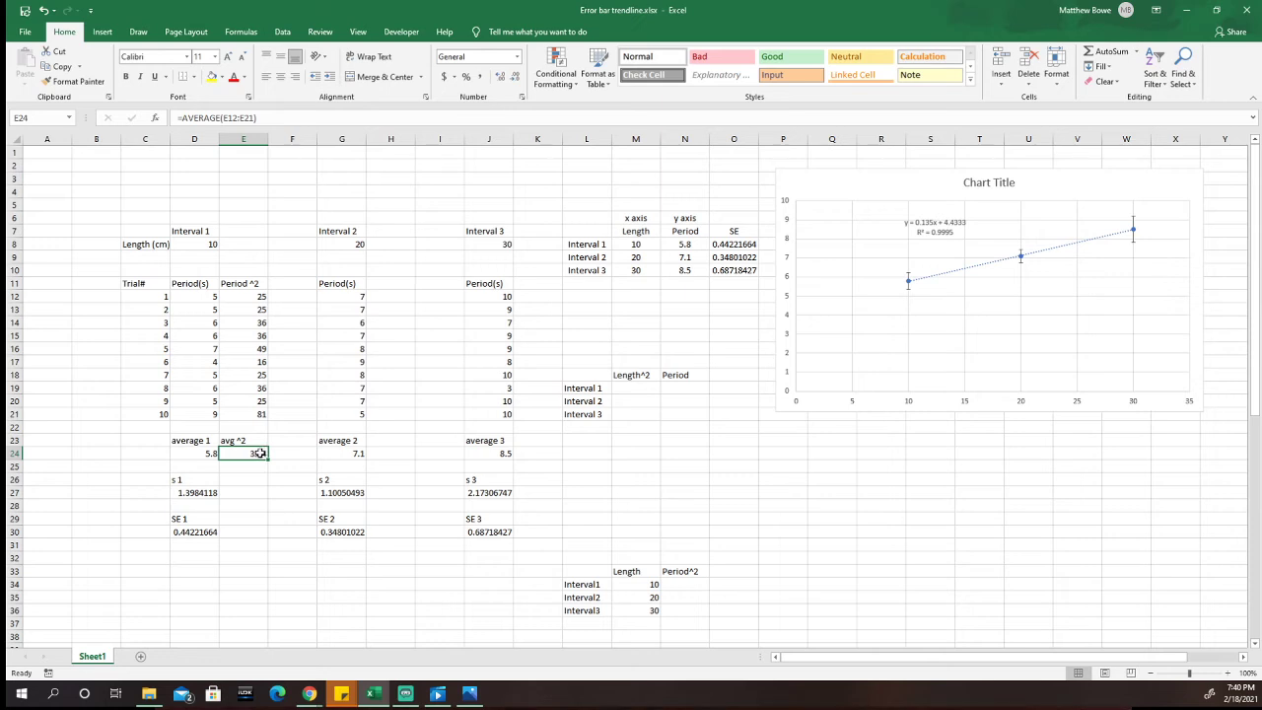
click(259, 466)
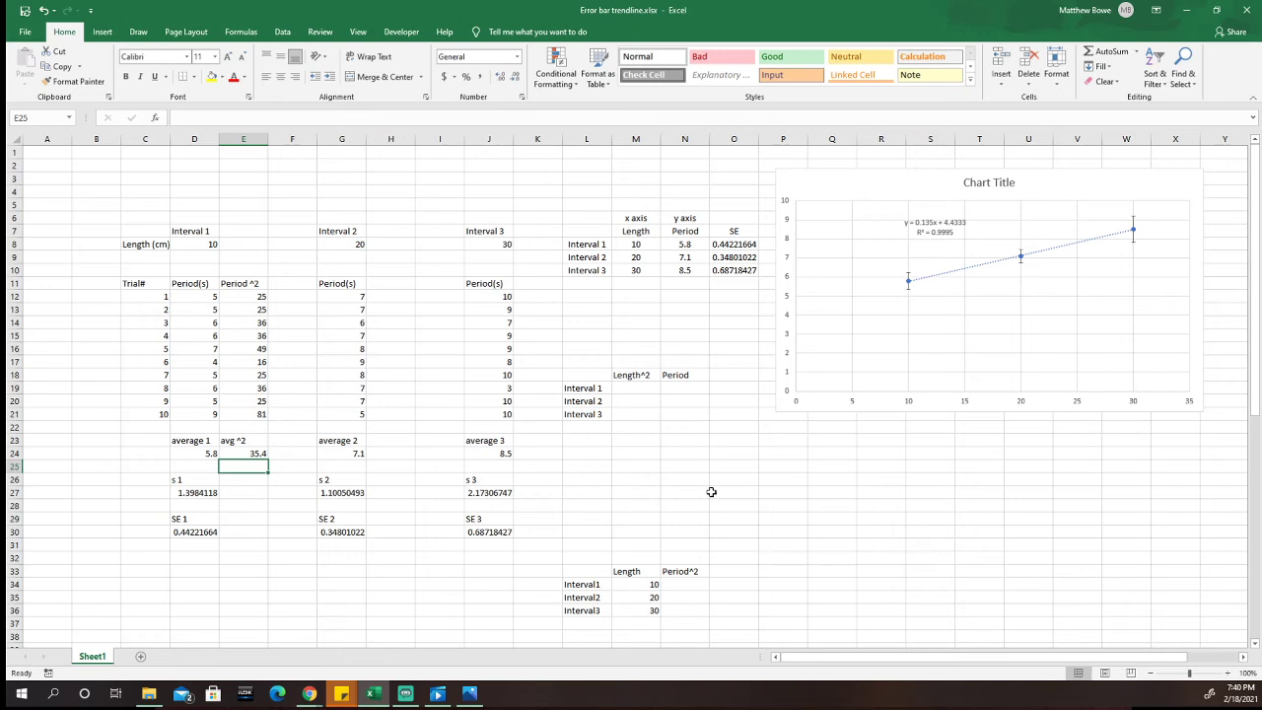
Step: Enter the squared lengths 100, 400 and 900 for Intervals 1 to 3 in the Length^2 column, M19 to M21
click(642, 390)
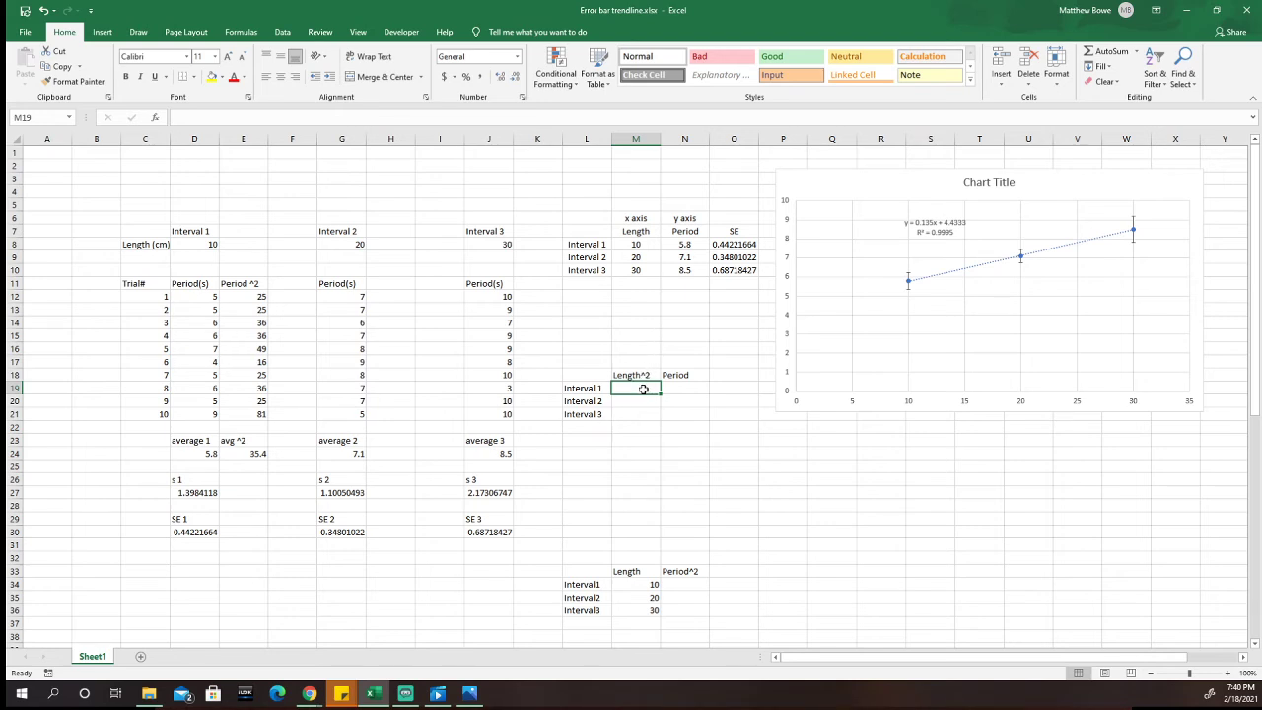
text(100)
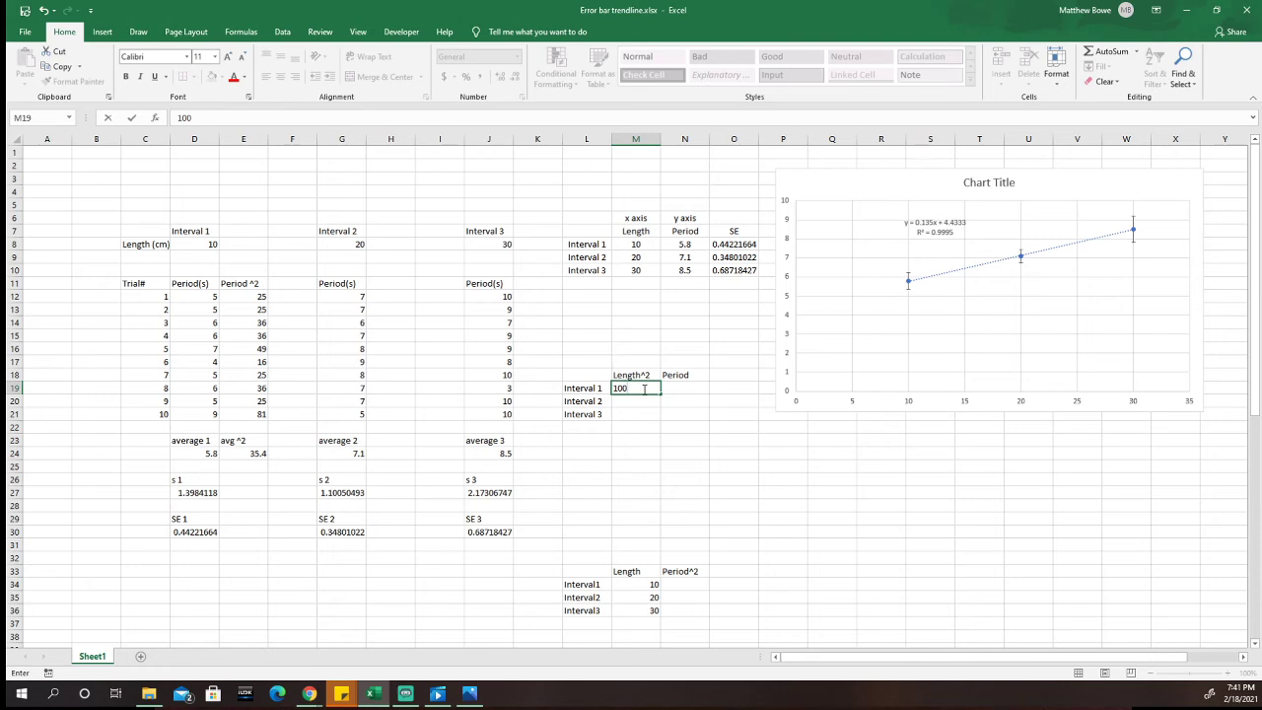
key(Return)
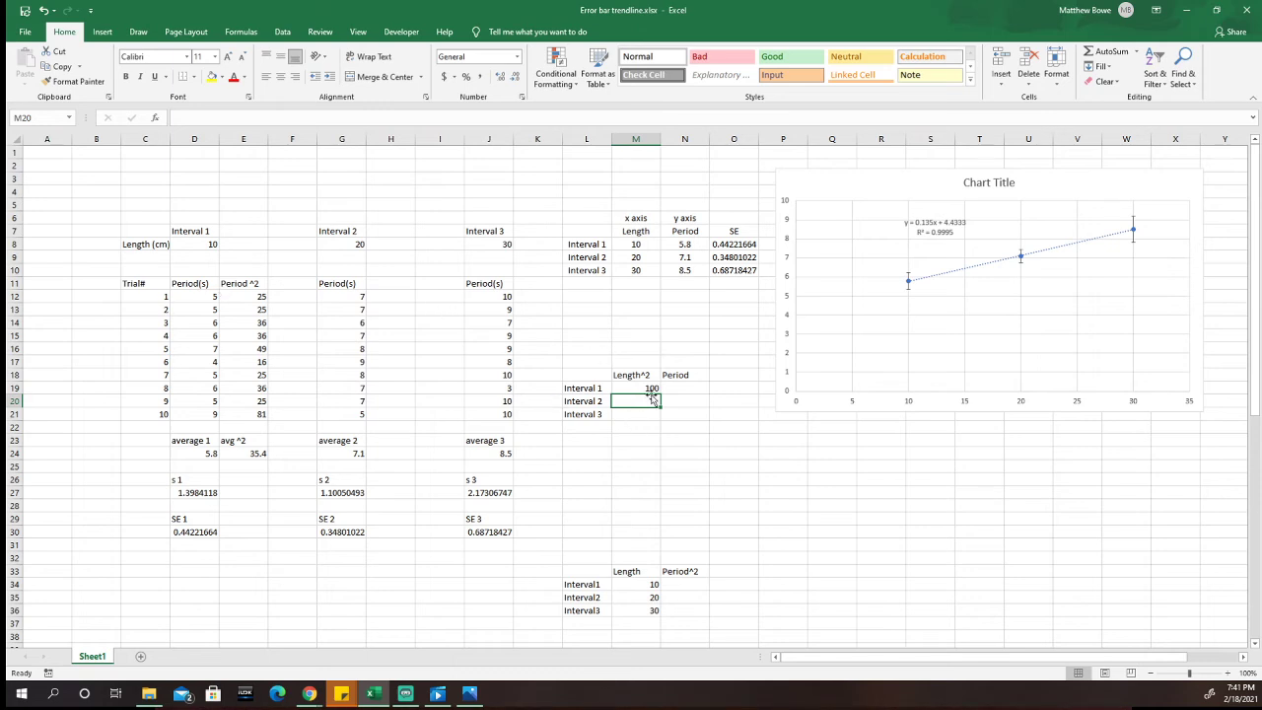
text(400)
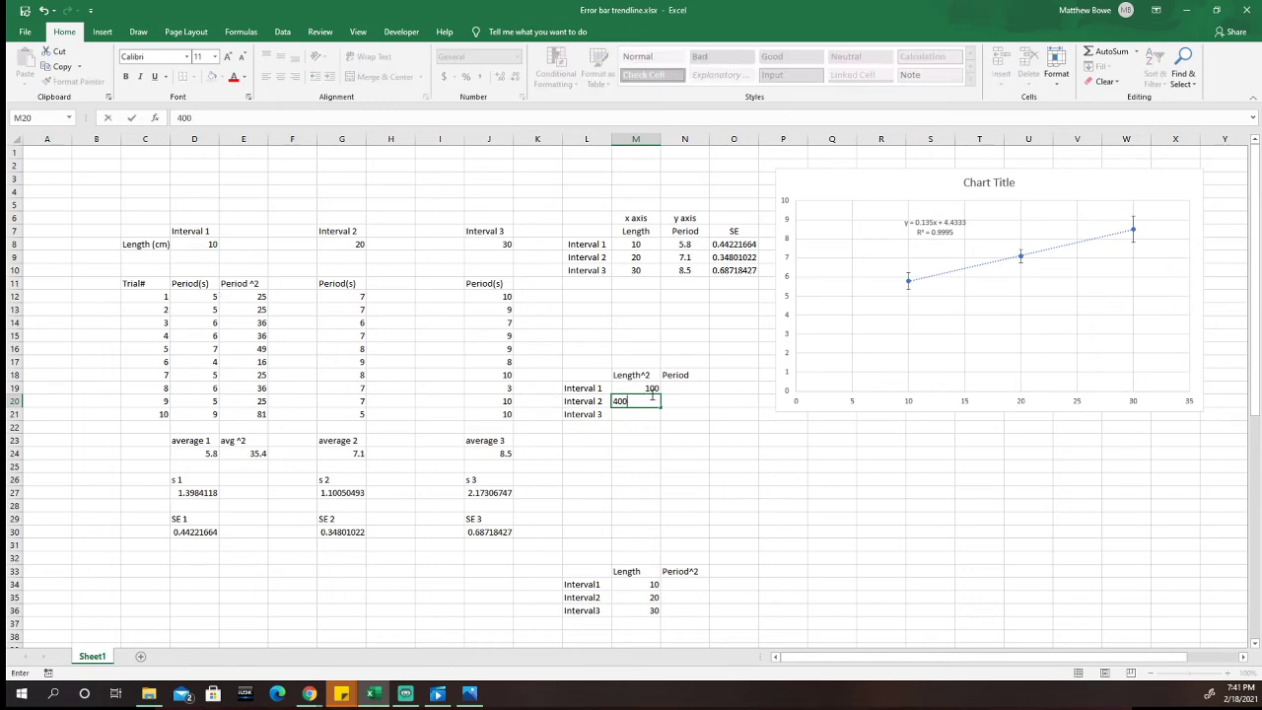
key(Return)
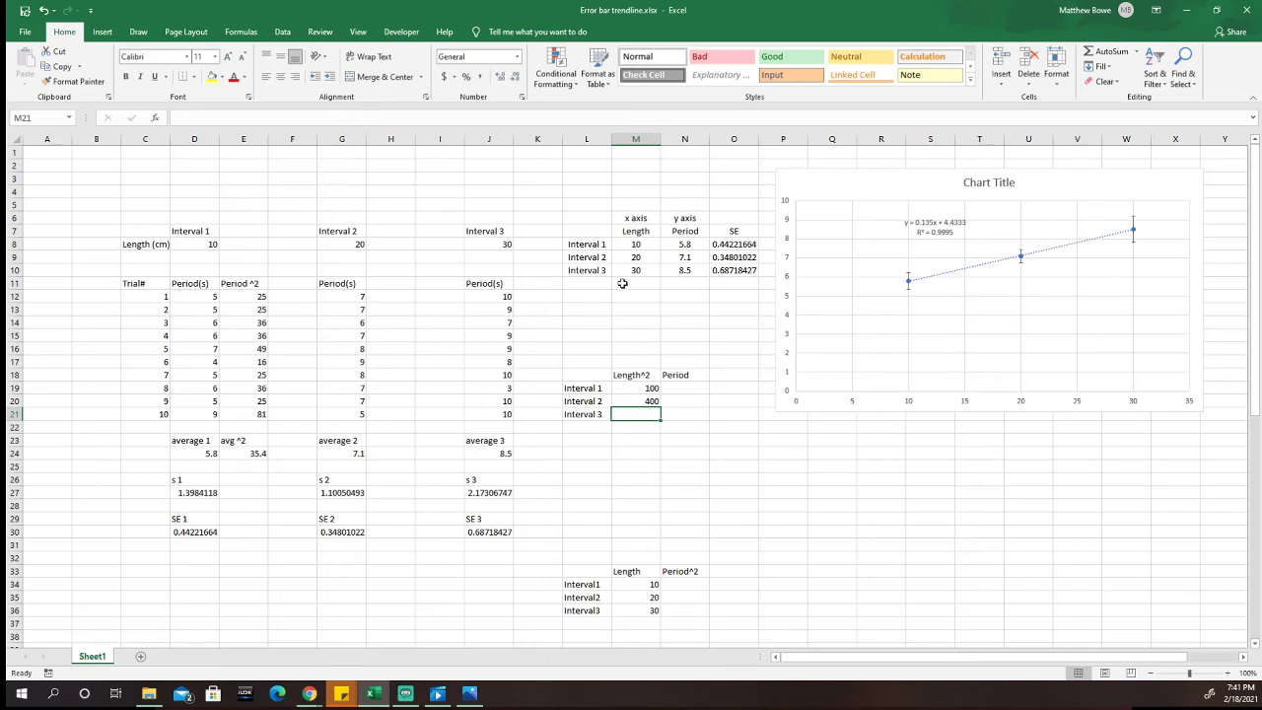
text(900)
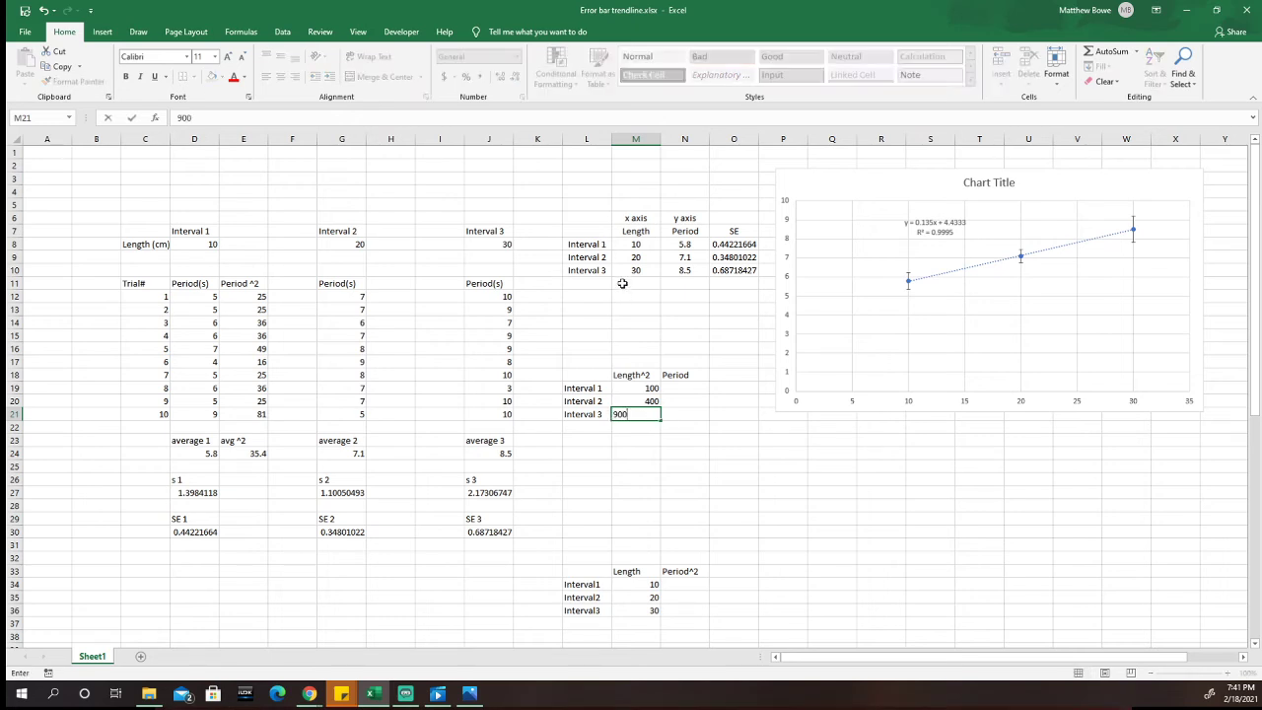
key(Return)
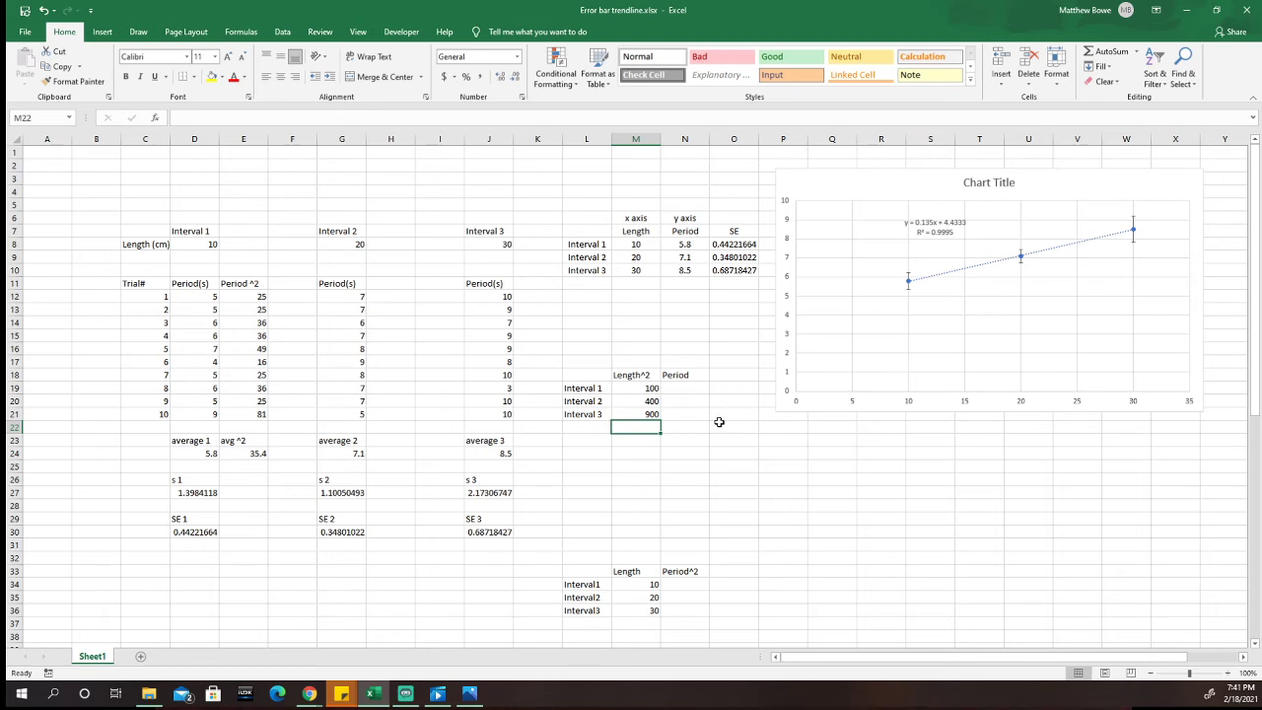
Step: Shift the chart slightly closer to the SE column and switch to the untitled spreadsheet in Google Sheets
drag(864, 182, 857, 183)
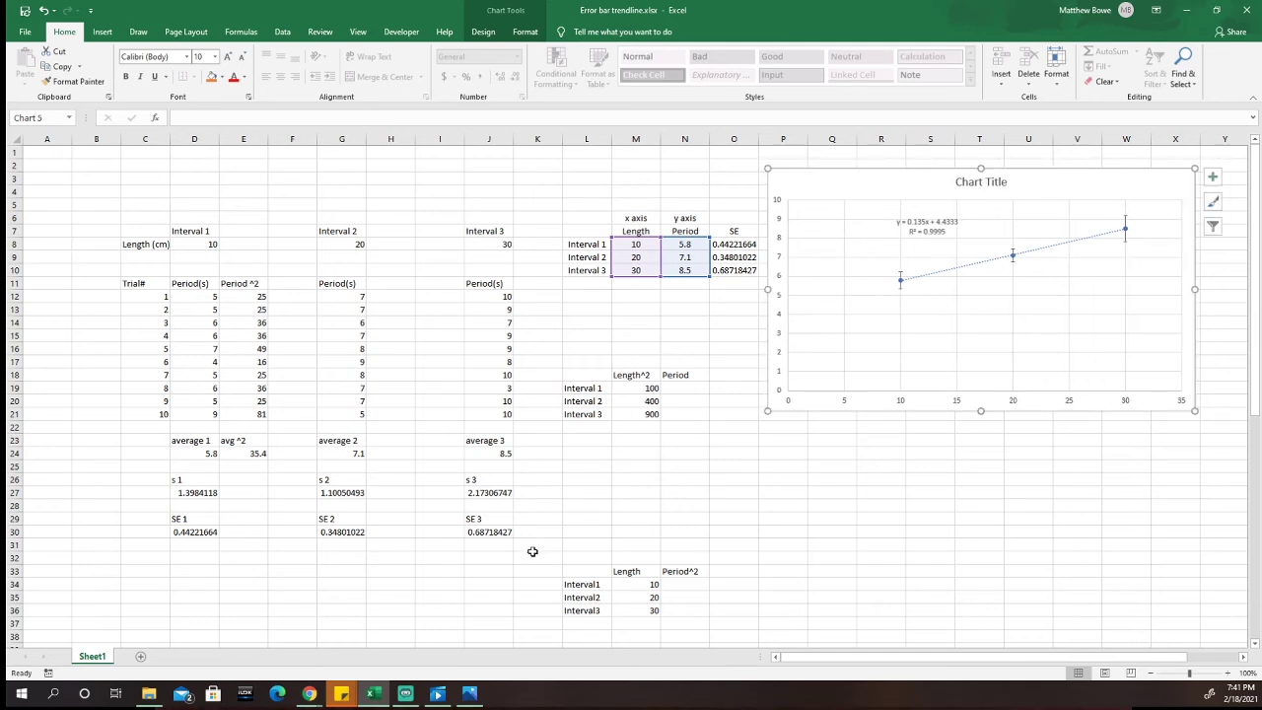
mouse_move(309, 695)
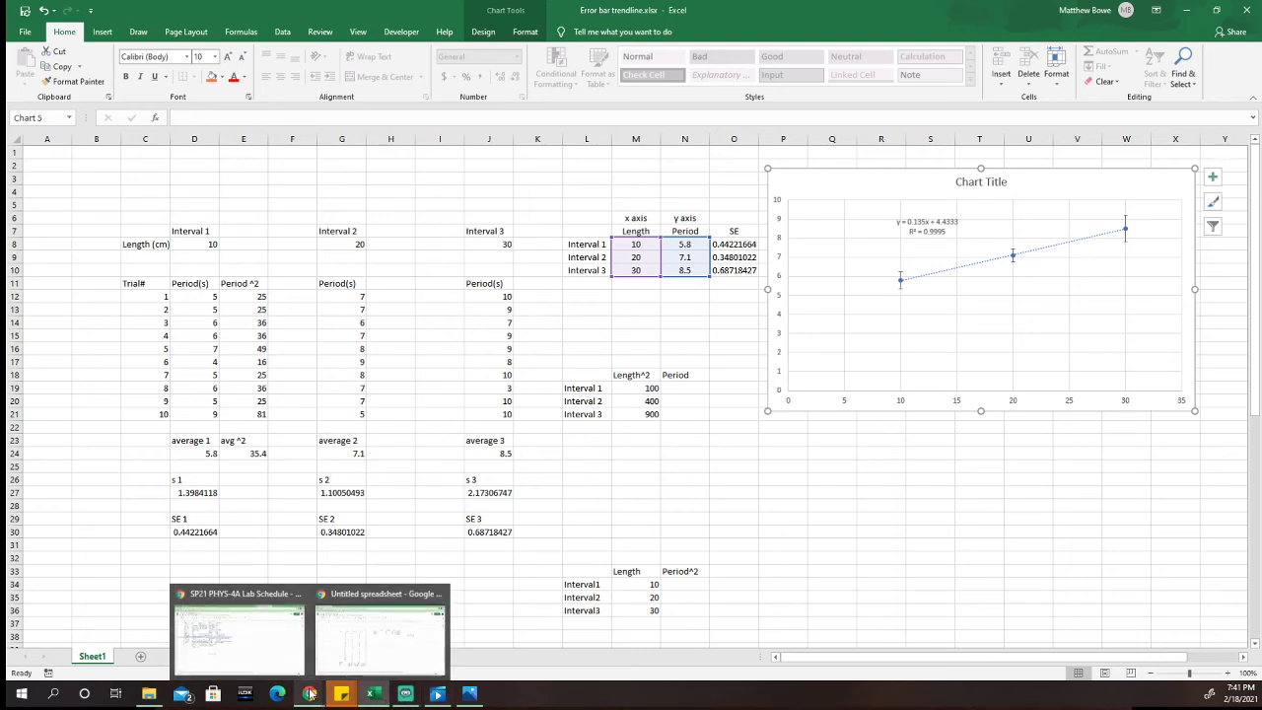
click(365, 636)
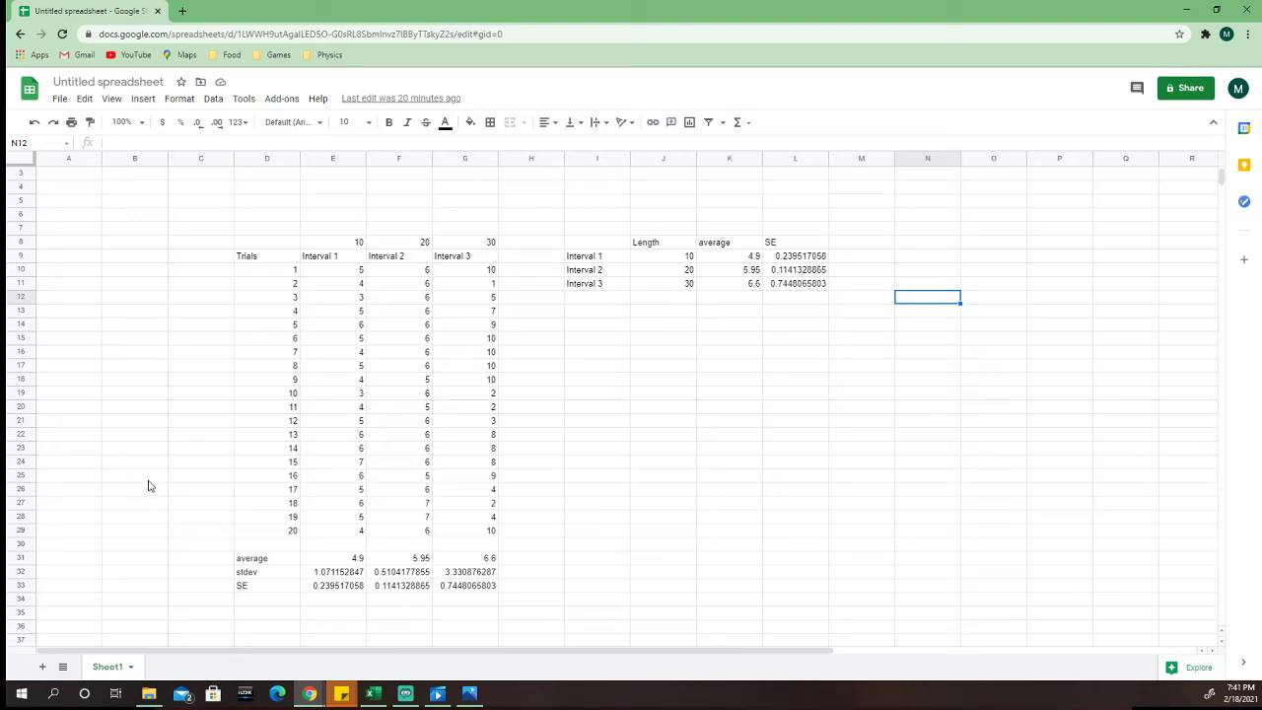
click(651, 413)
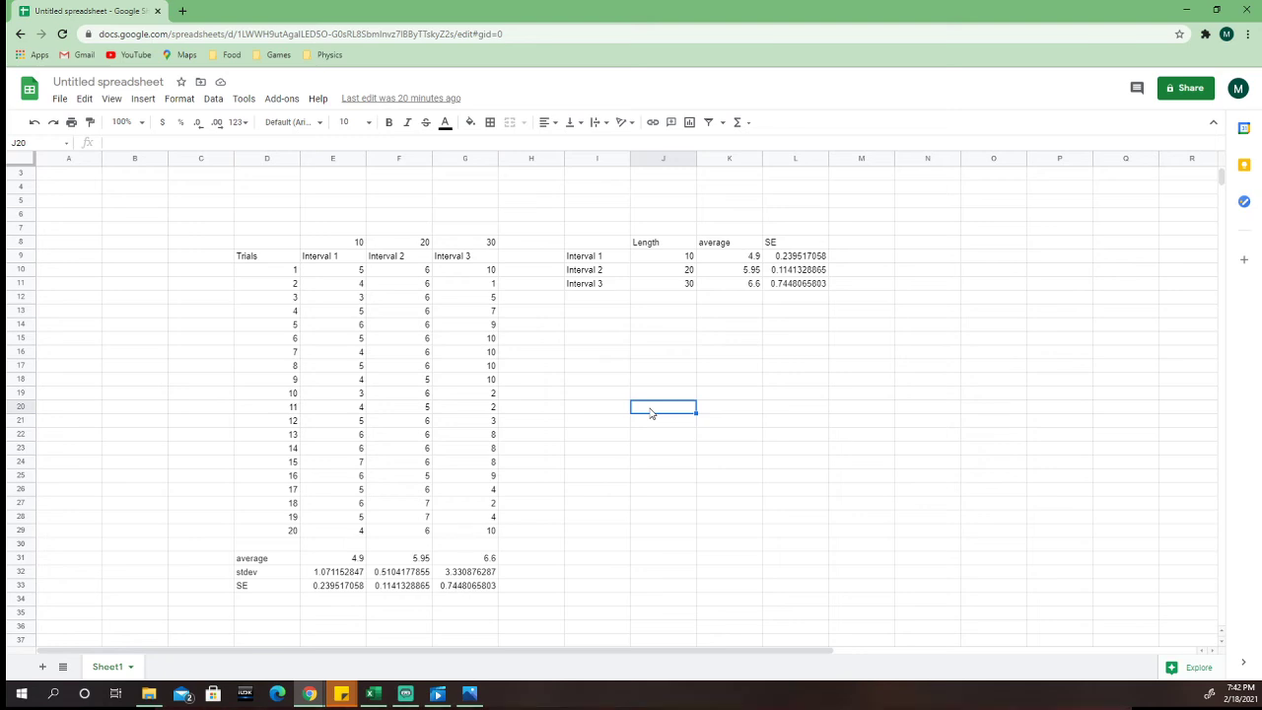
click(687, 301)
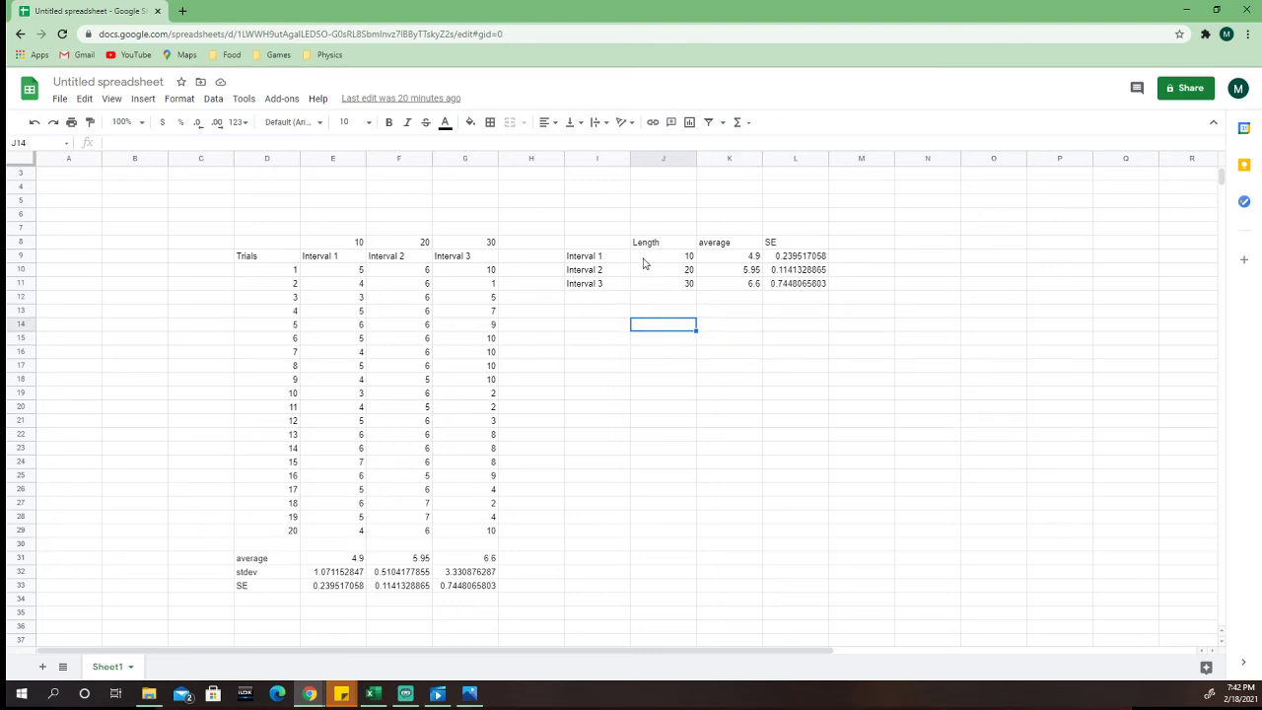
Step: Insert a chart of the length and average values in J9:K11 and arrange it, enlarged, below the summary table
click(648, 259)
drag(669, 266, 723, 287)
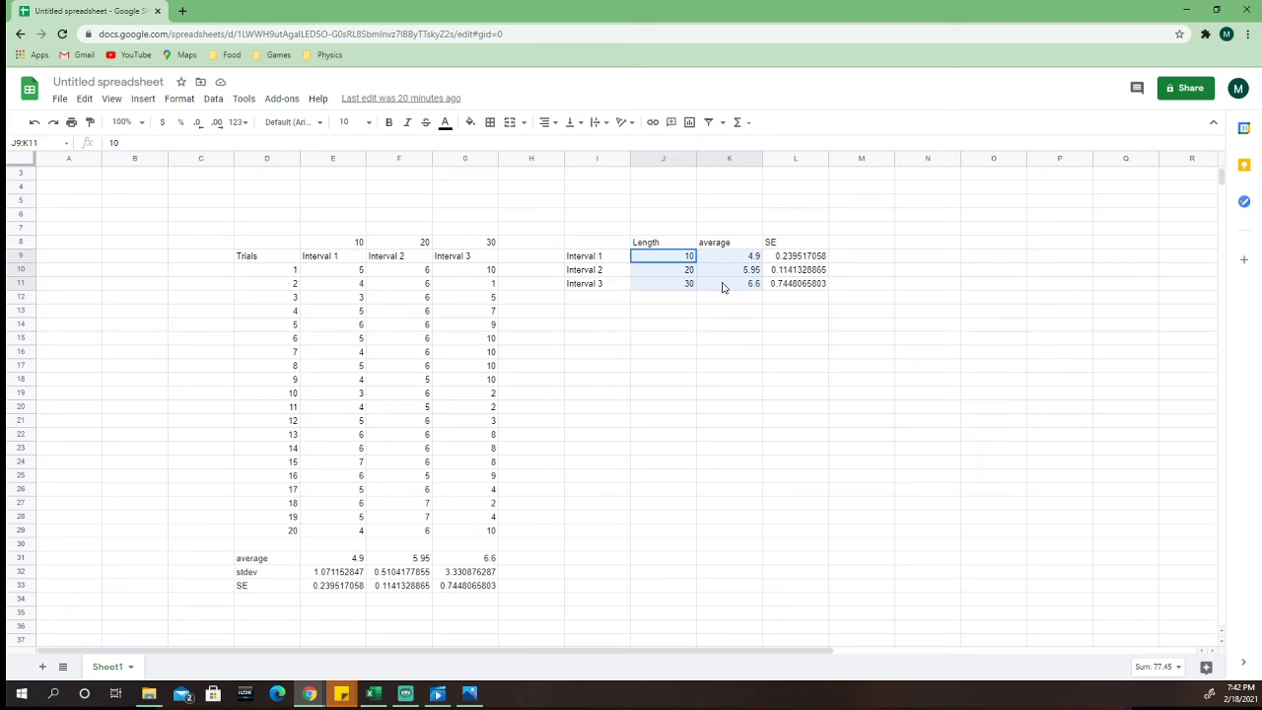
drag(723, 287, 723, 287)
click(144, 100)
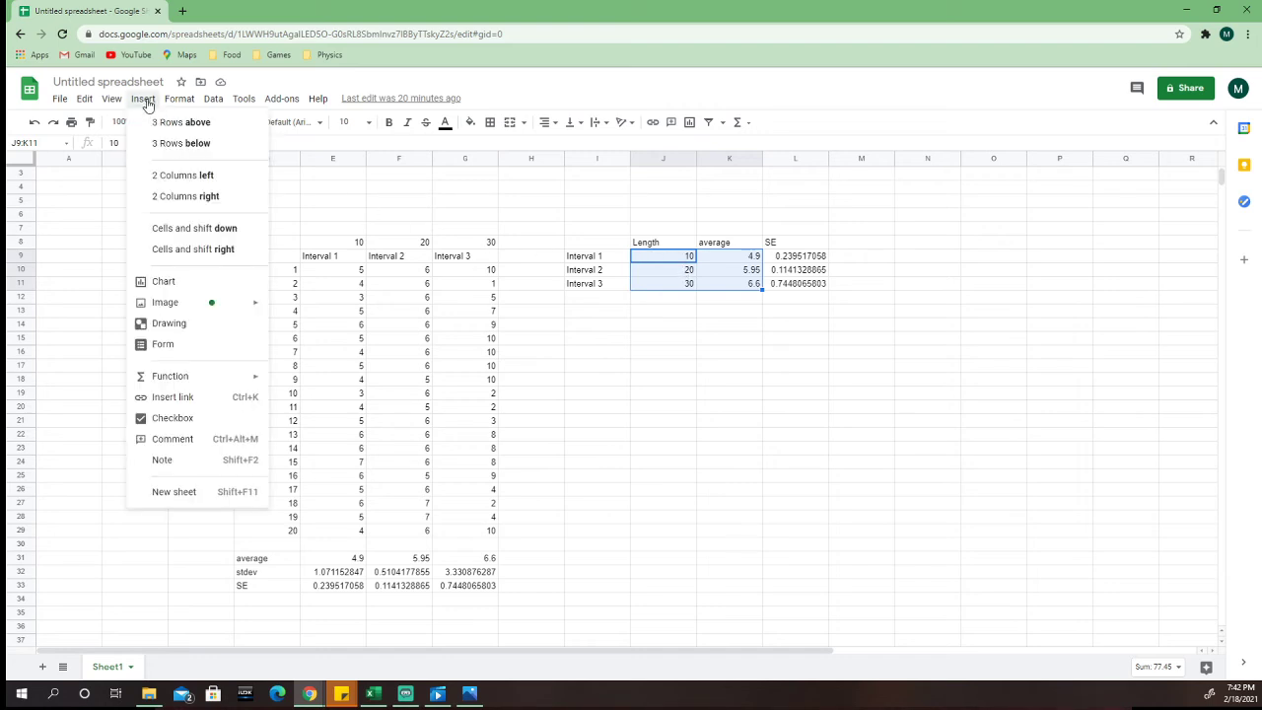
click(164, 282)
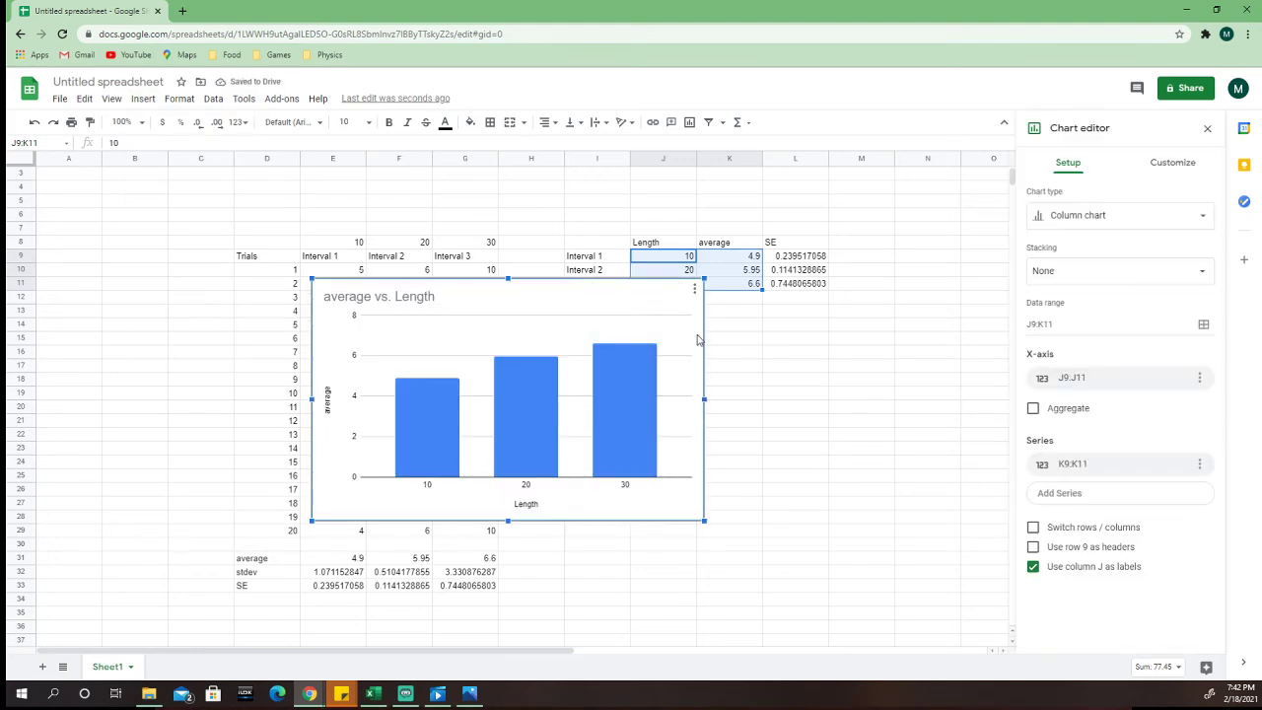
drag(698, 340, 901, 368)
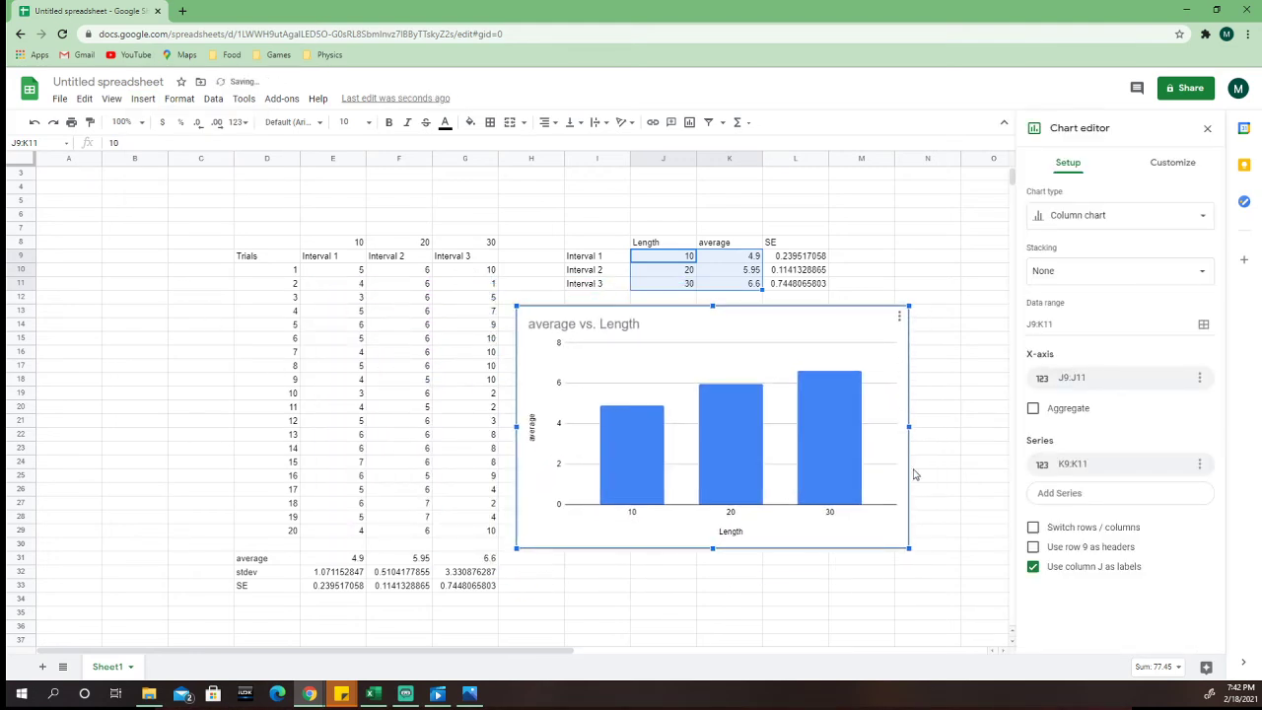
drag(910, 549, 979, 591)
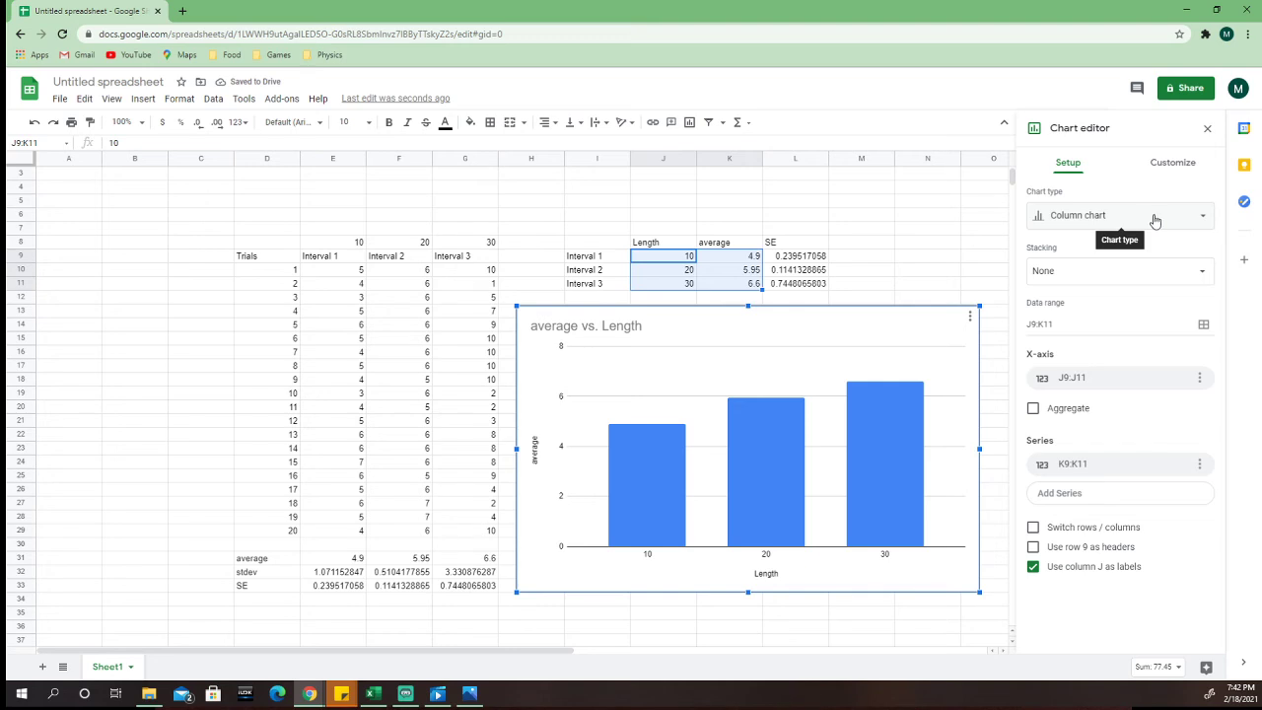
Step: Change the average vs. Length chart to a Scatter chart
click(1156, 221)
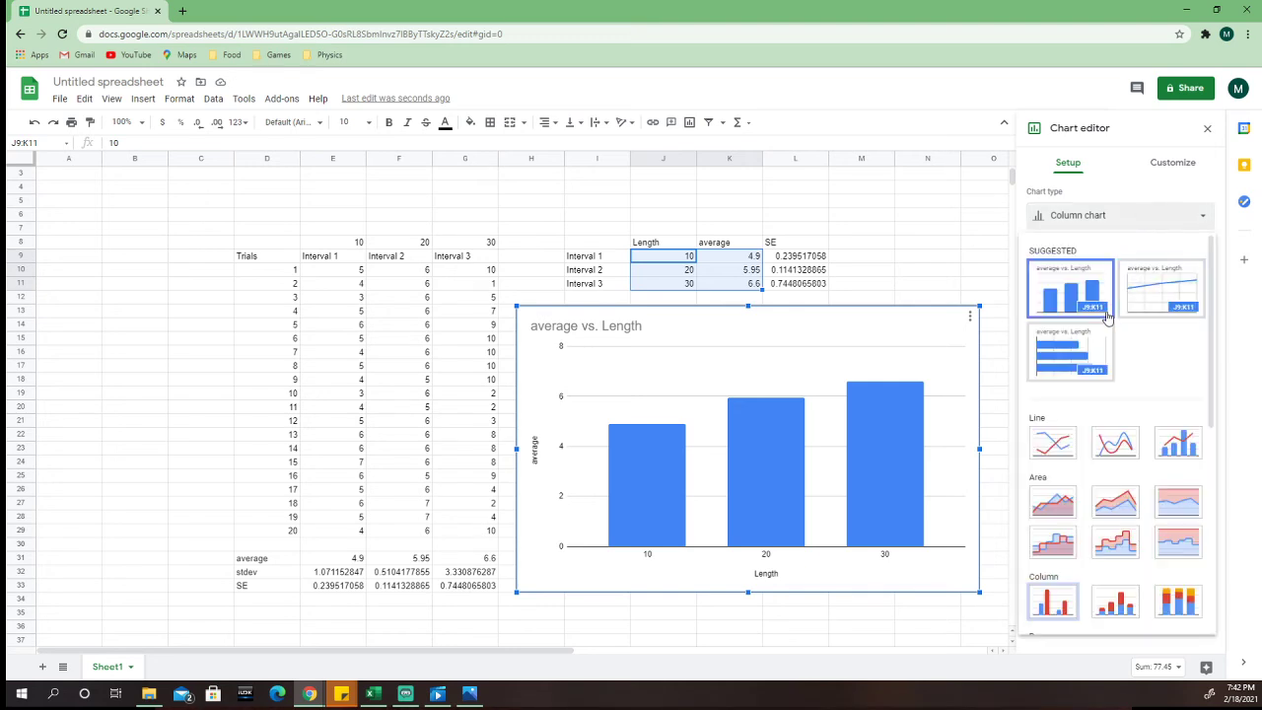
scroll(1112, 317, down, 5)
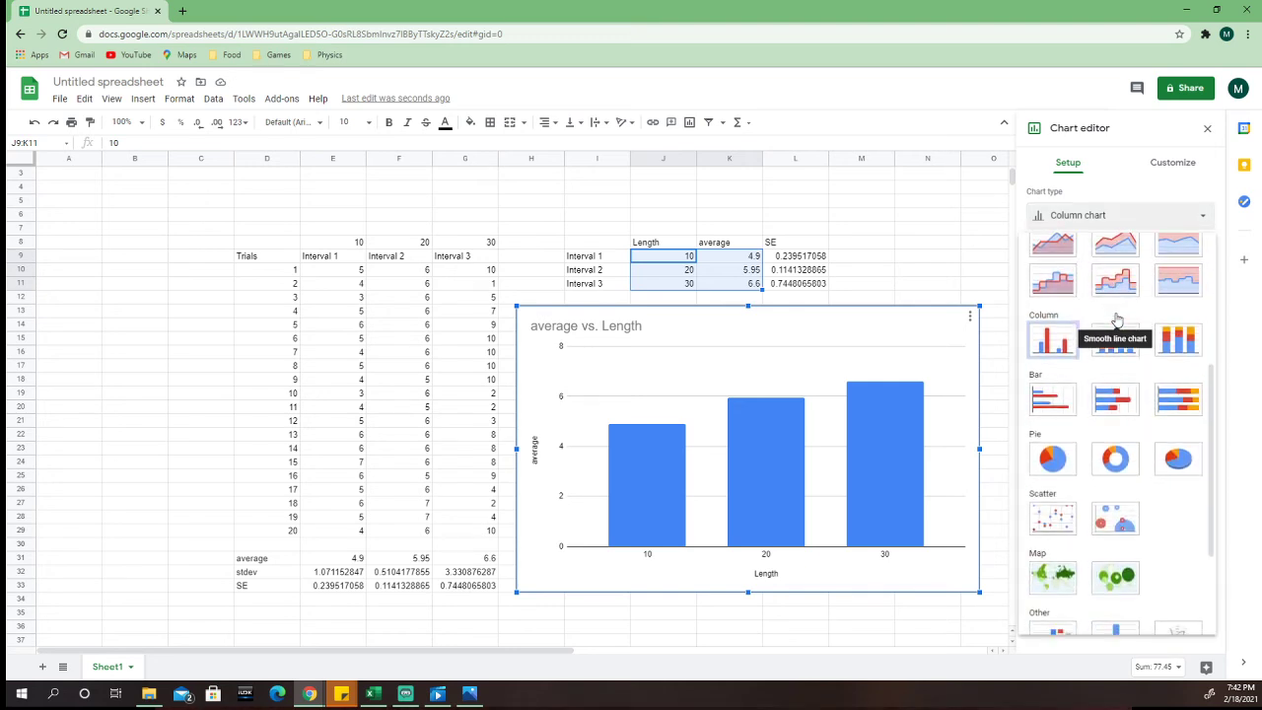
scroll(1114, 335, down, 1)
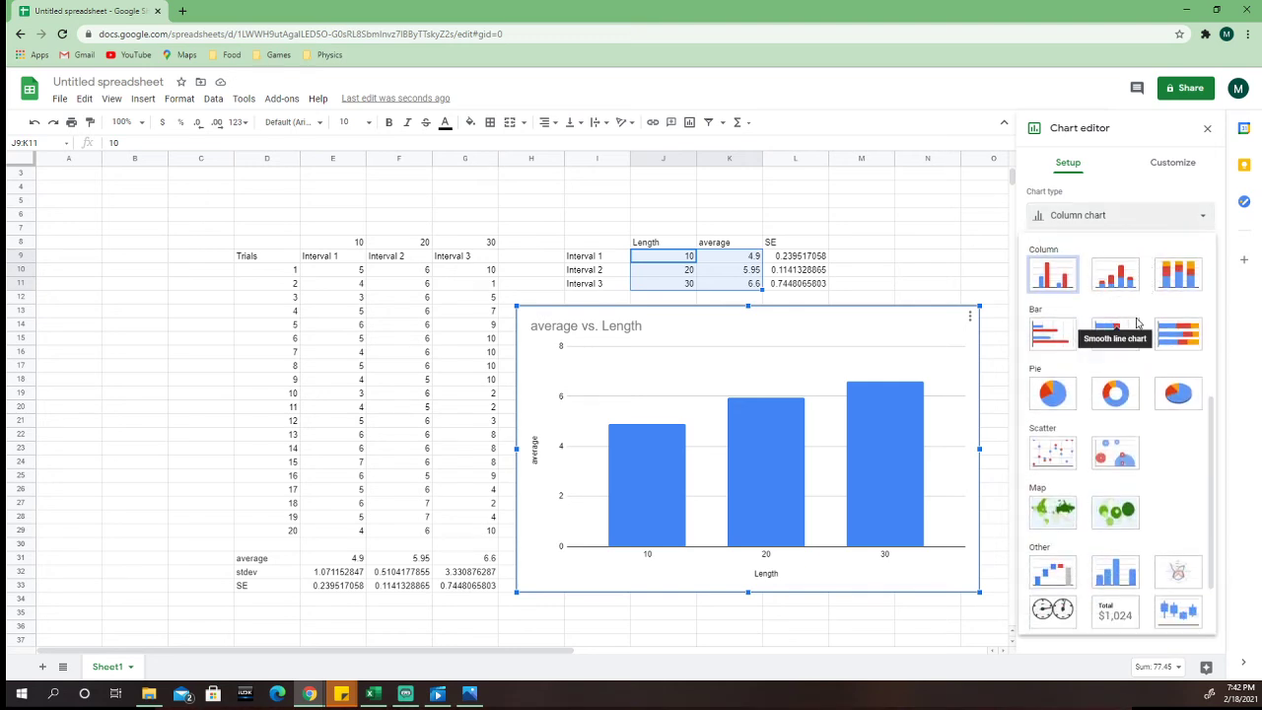
click(1053, 455)
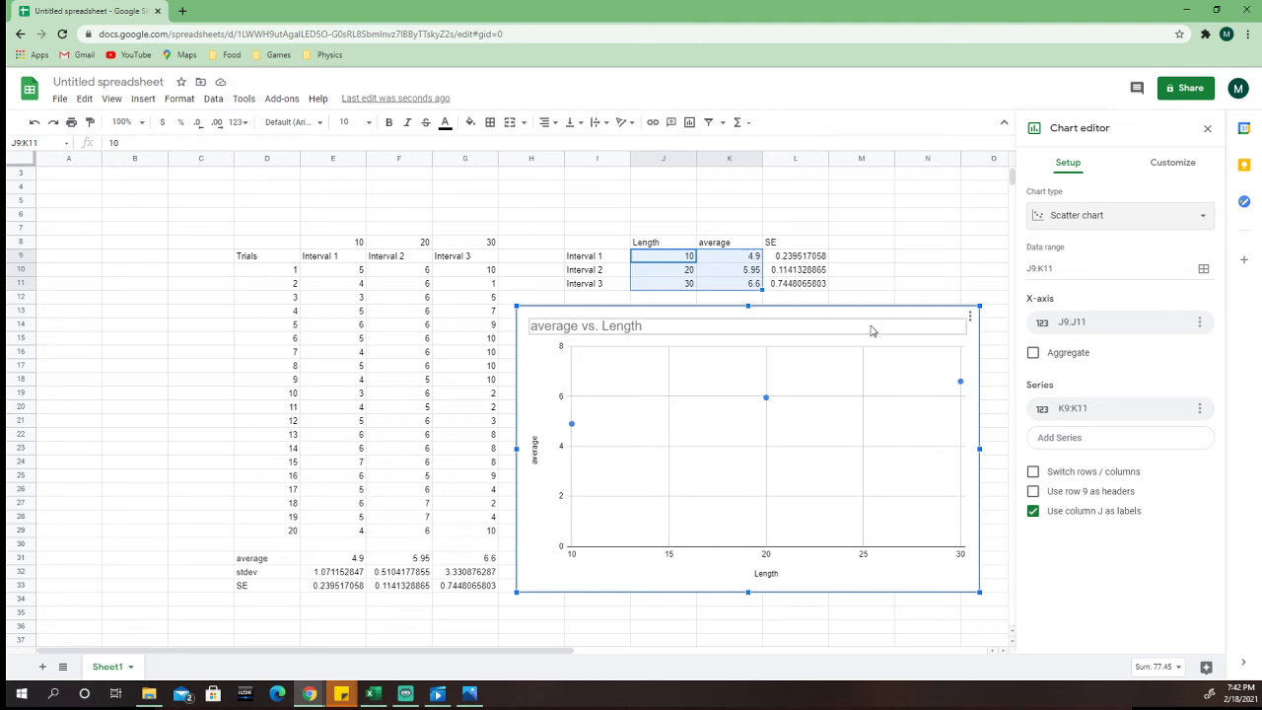
drag(873, 327, 874, 328)
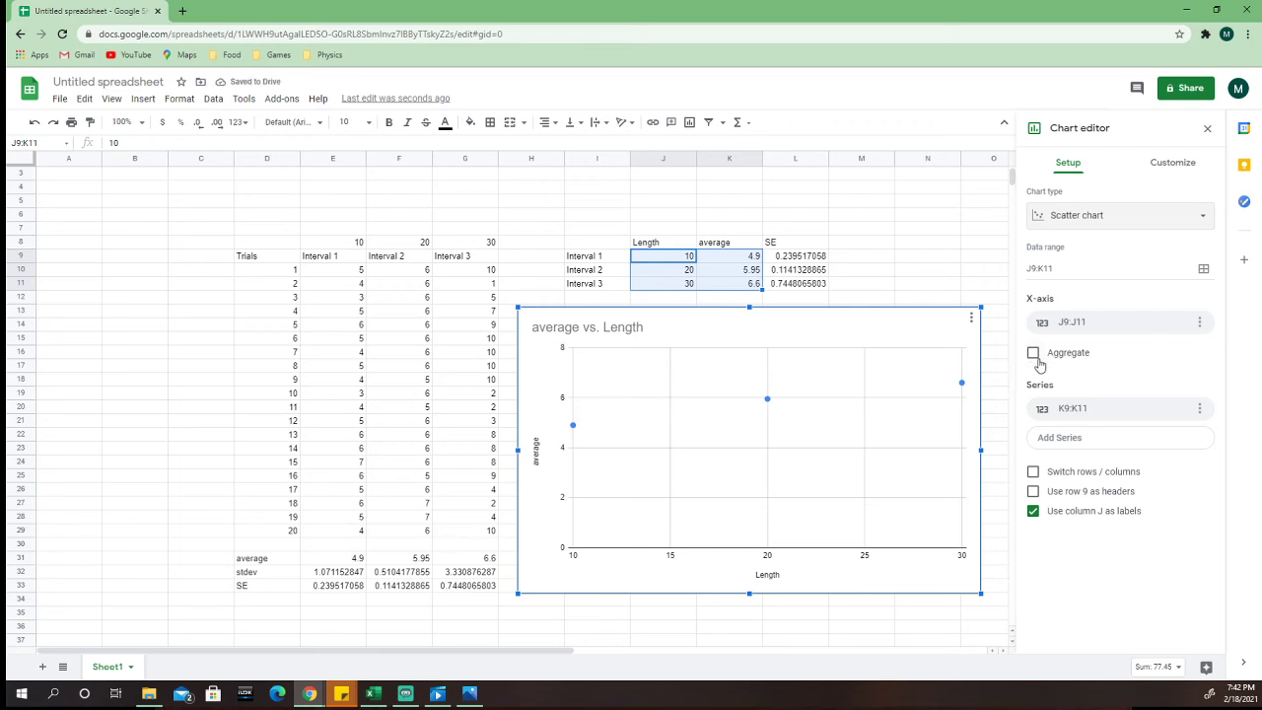
Step: Enable Aggregate for the chart's x-axis and shift the chart slightly toward the trial data
click(1033, 353)
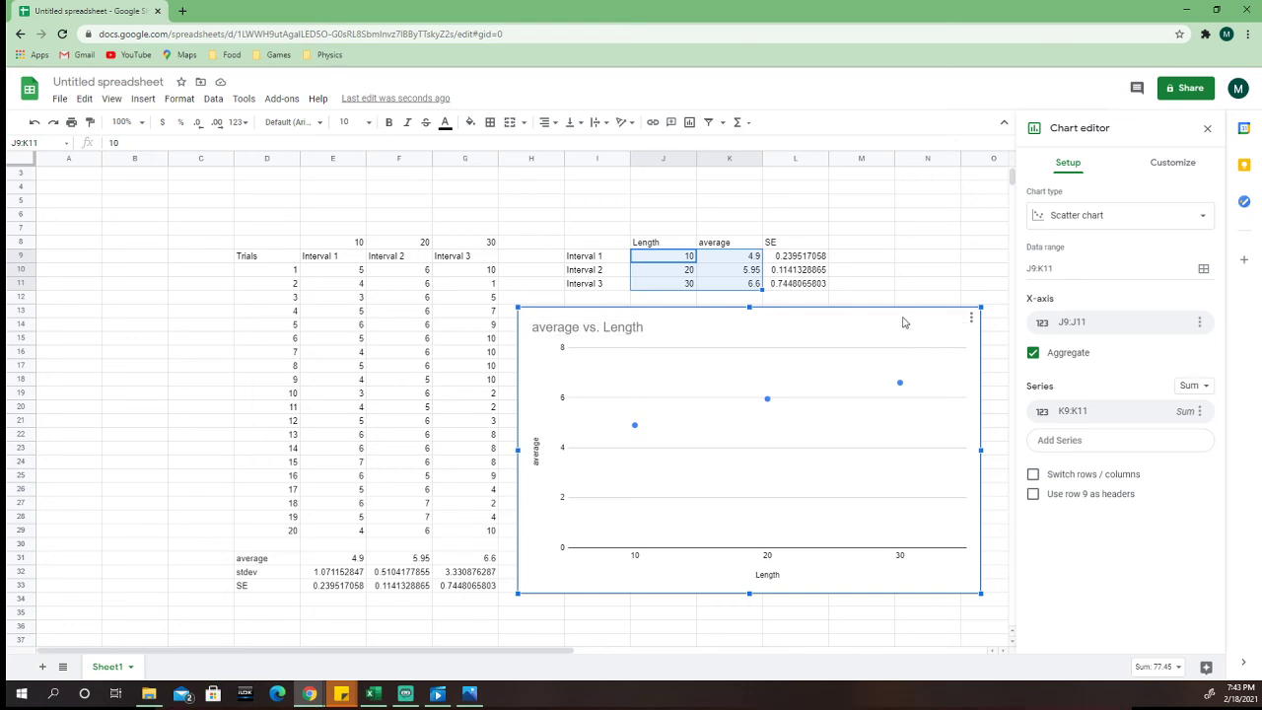
click(954, 385)
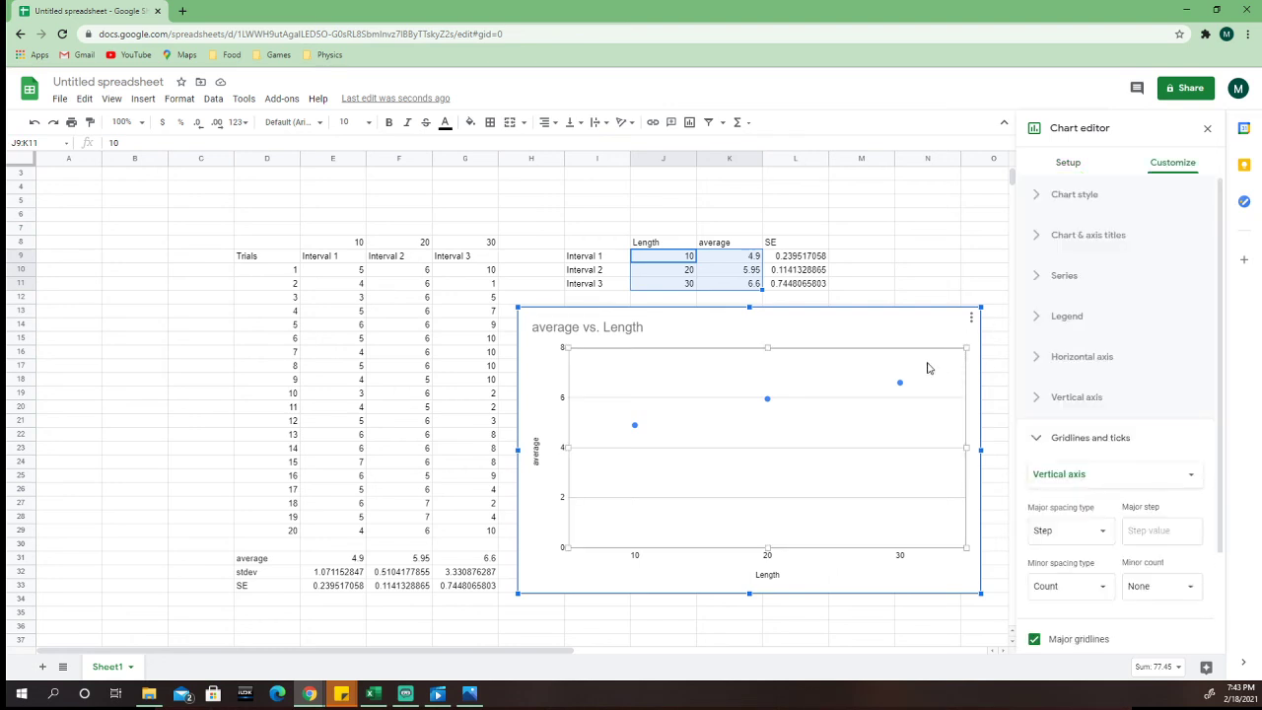
drag(957, 336, 954, 337)
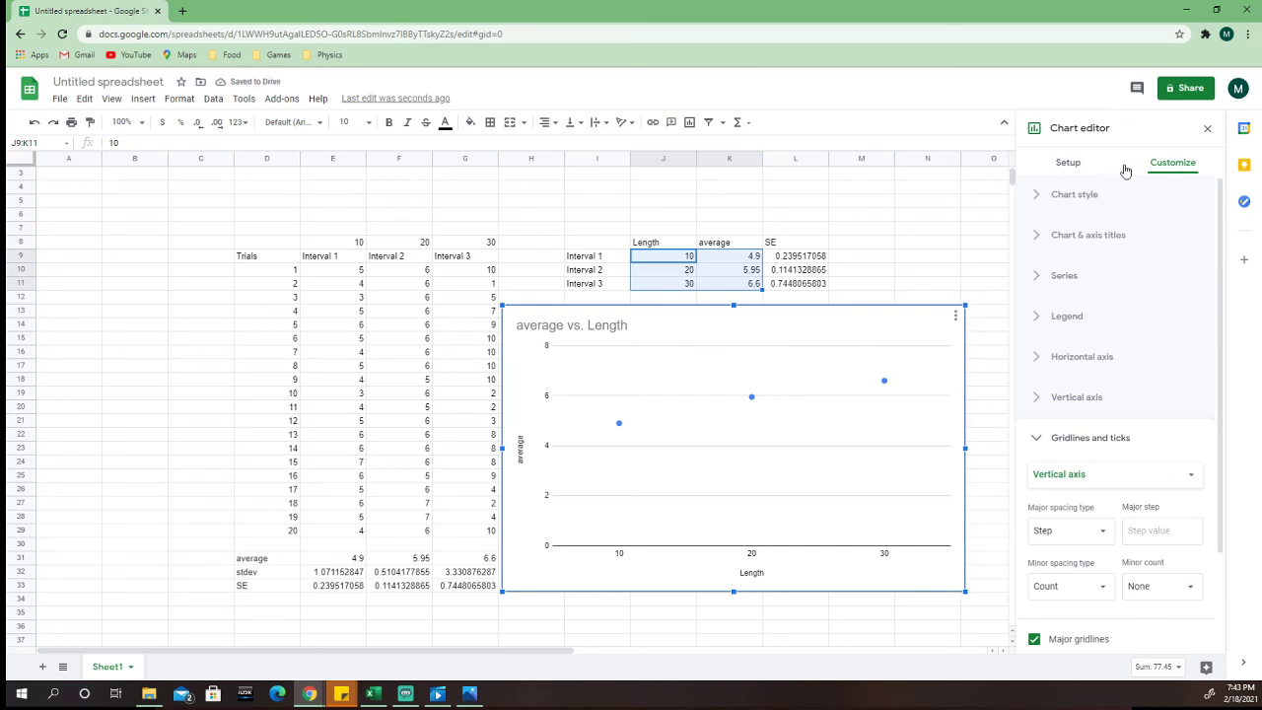
Step: Open the chart's Series customization settings and bring the error bar and trendline options into reach
click(1087, 164)
click(1189, 160)
click(1074, 285)
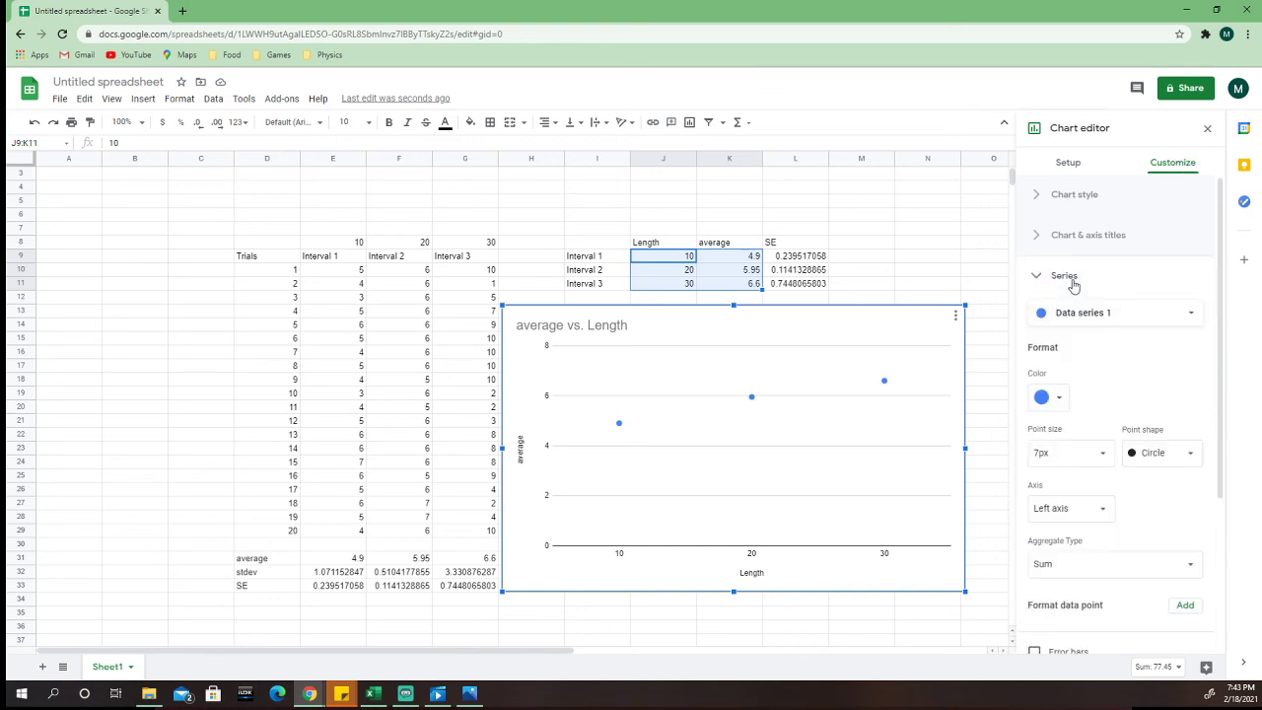
scroll(1090, 414, down, 2)
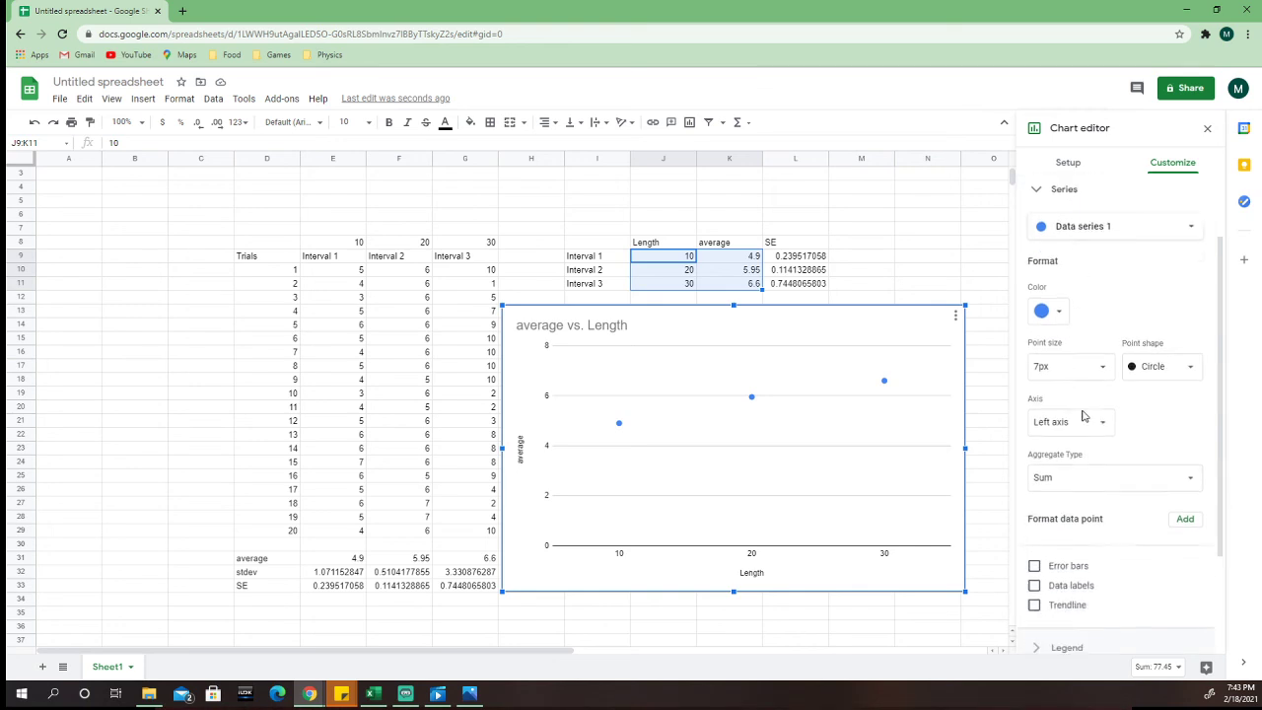
scroll(1082, 367, down, 1)
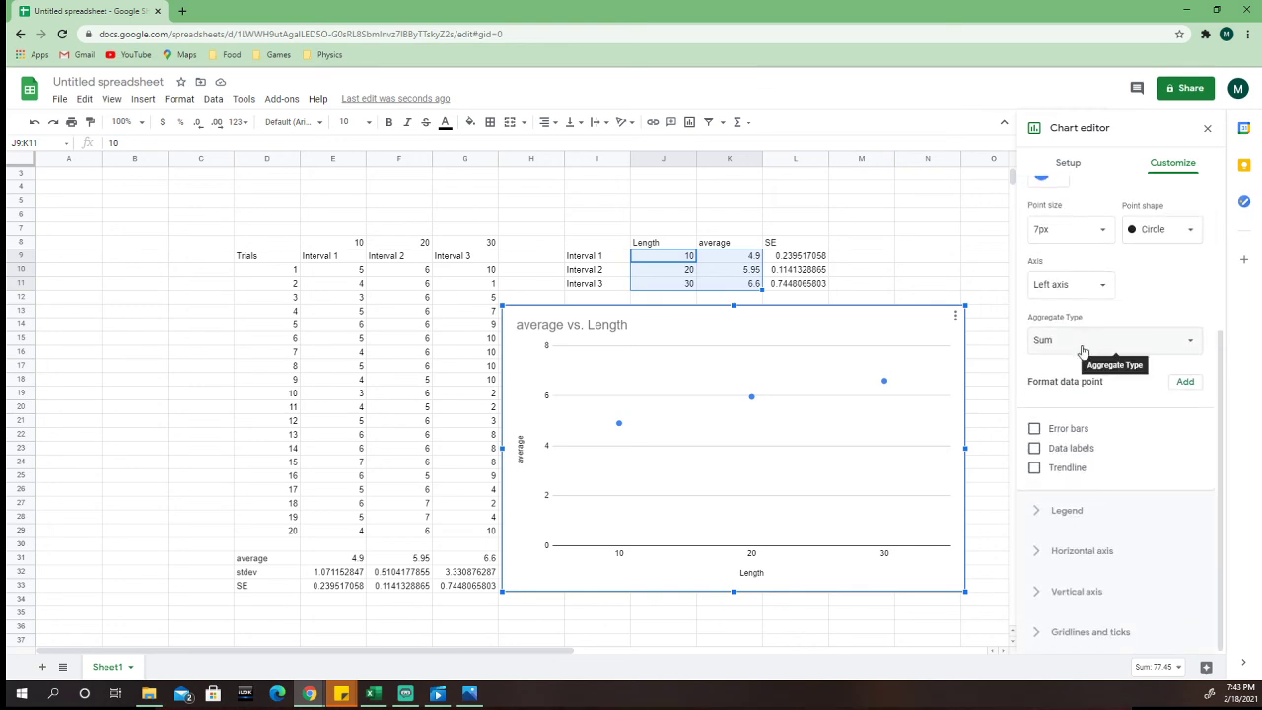
Step: Try error bars of type Percent and Constant with value 10 on the data series, and set them back to None
click(1035, 429)
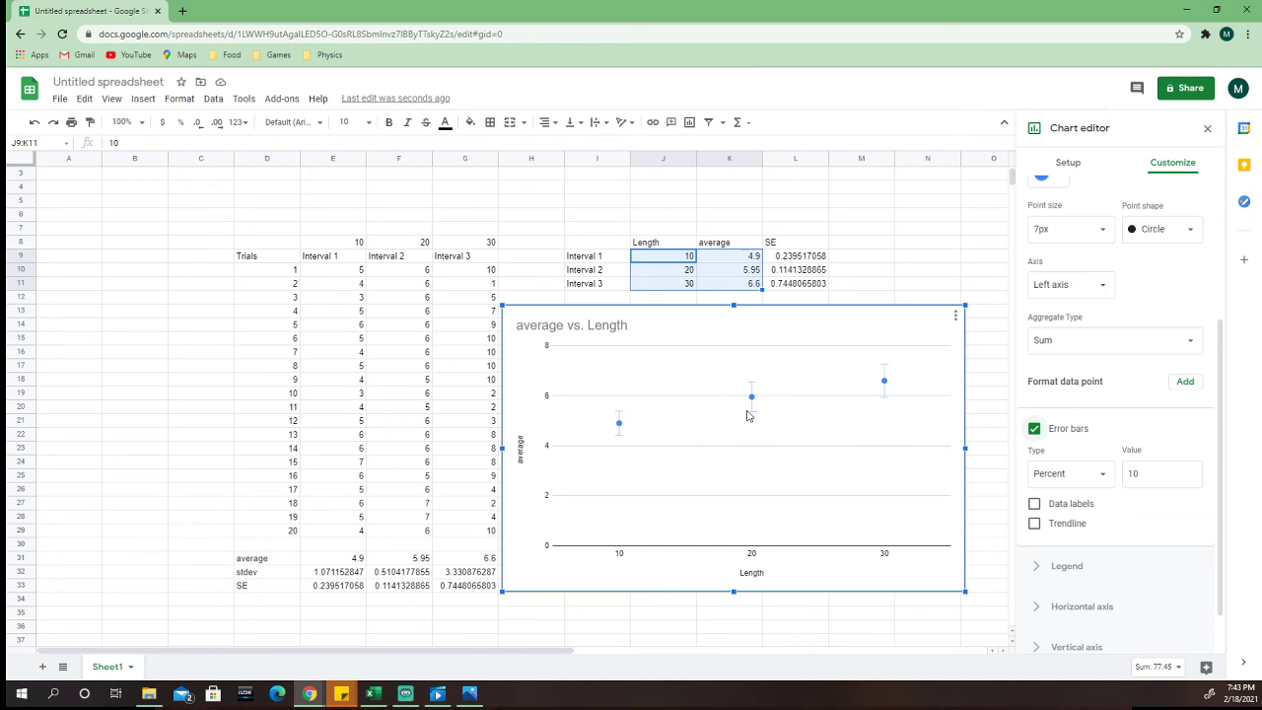
click(1102, 486)
click(1095, 451)
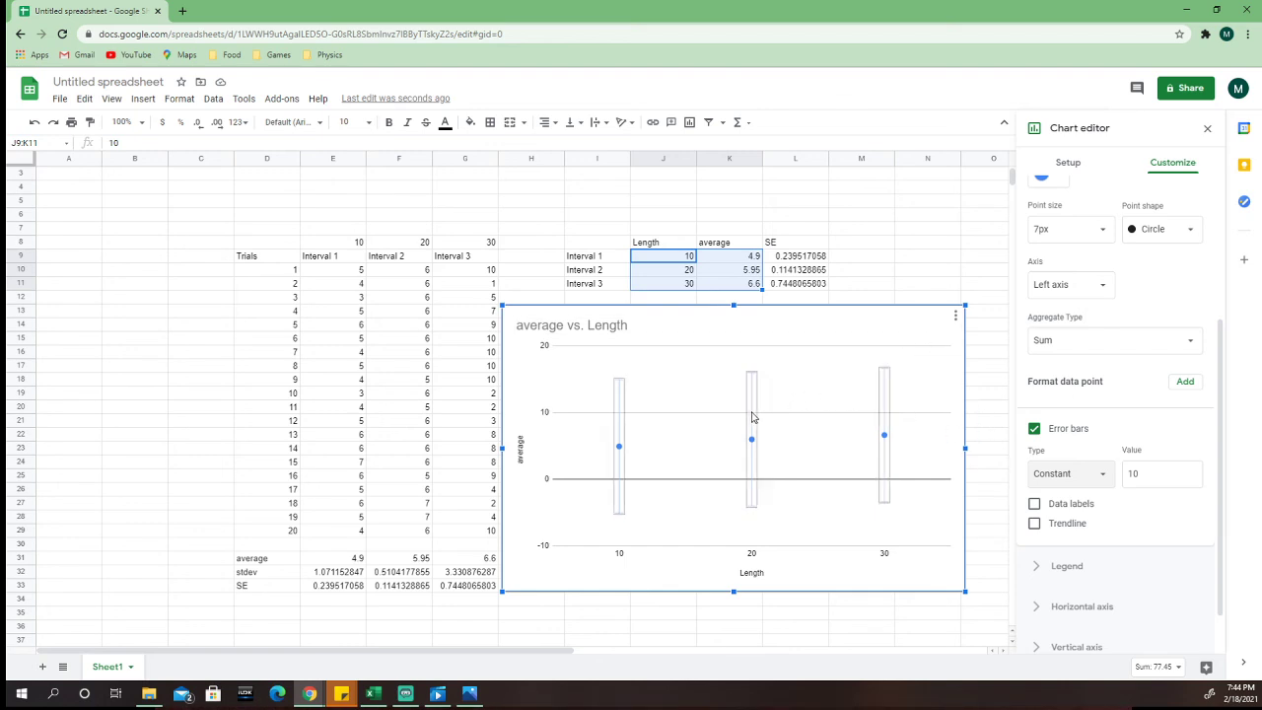
click(1102, 478)
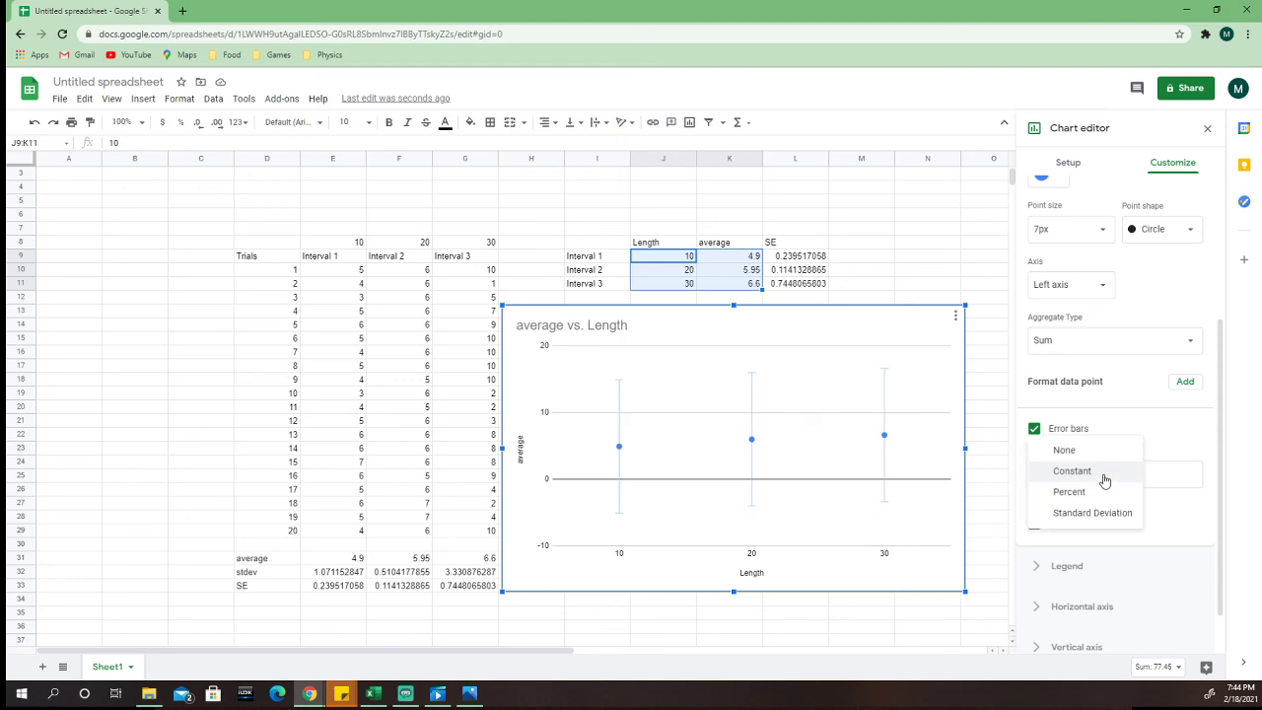
click(1091, 456)
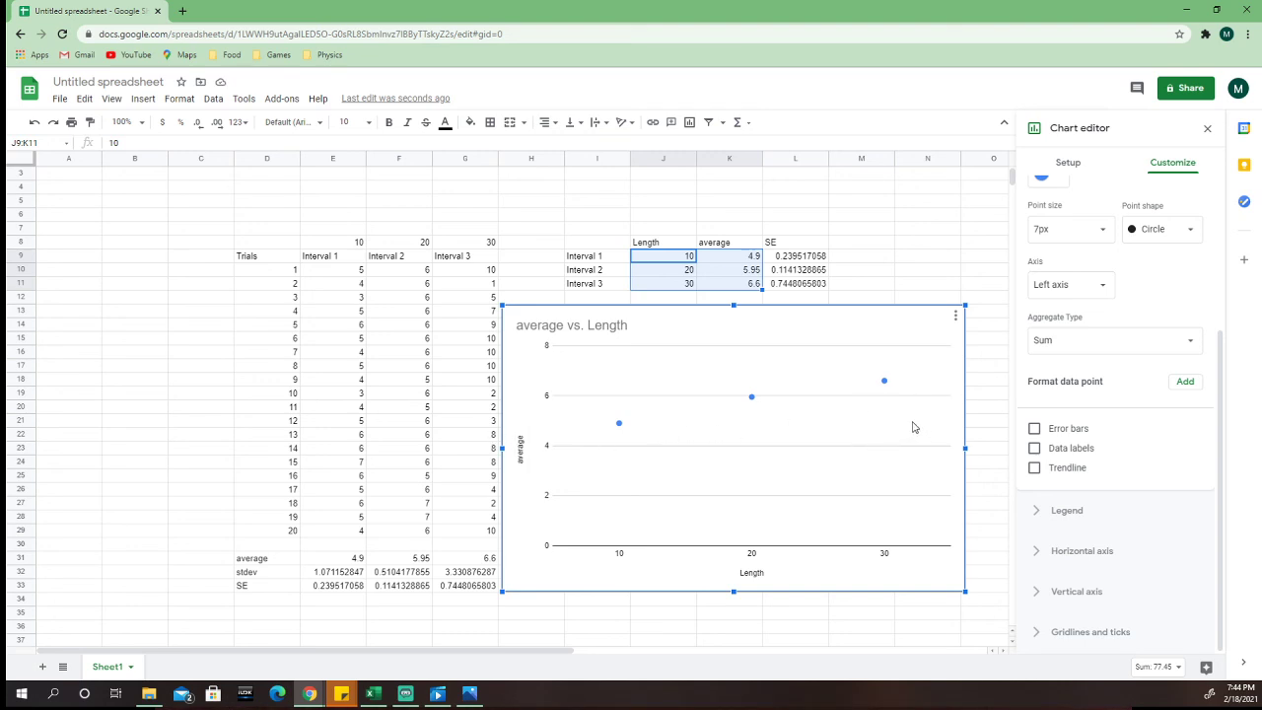
Step: Add a Linear trendline to the data series and show its R² value in the chart
click(1035, 472)
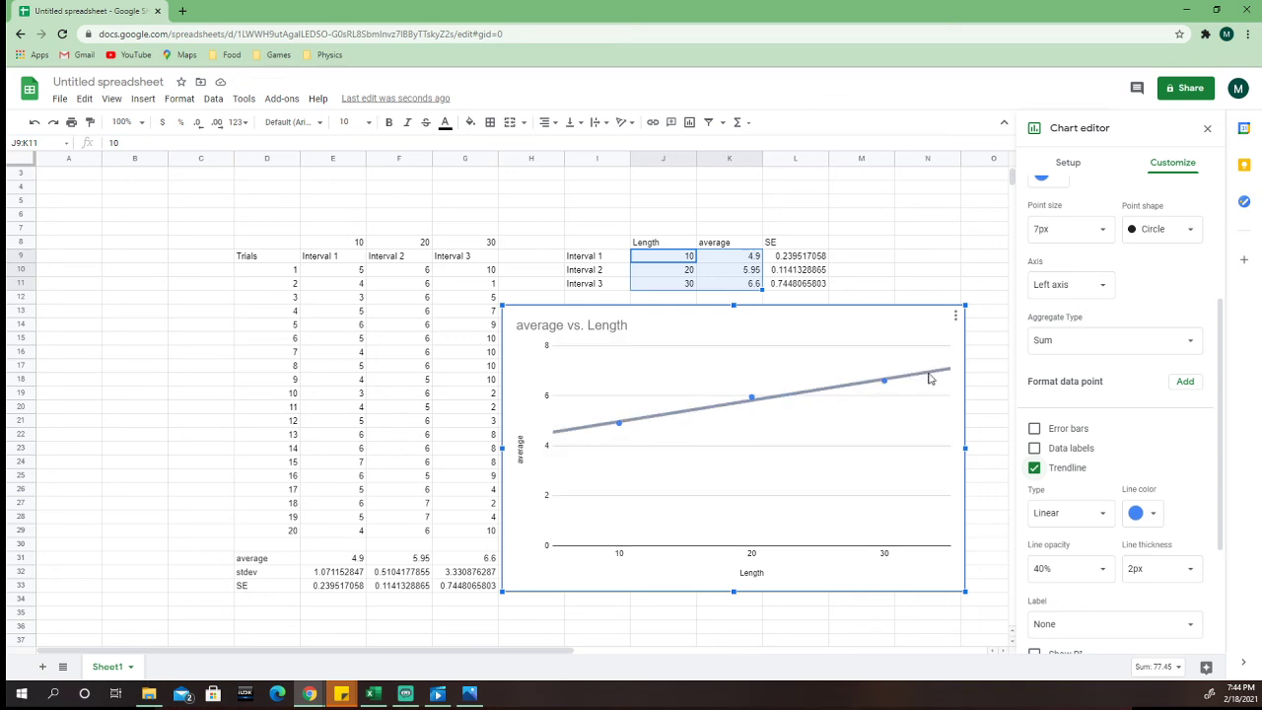
scroll(1095, 456, down, 2)
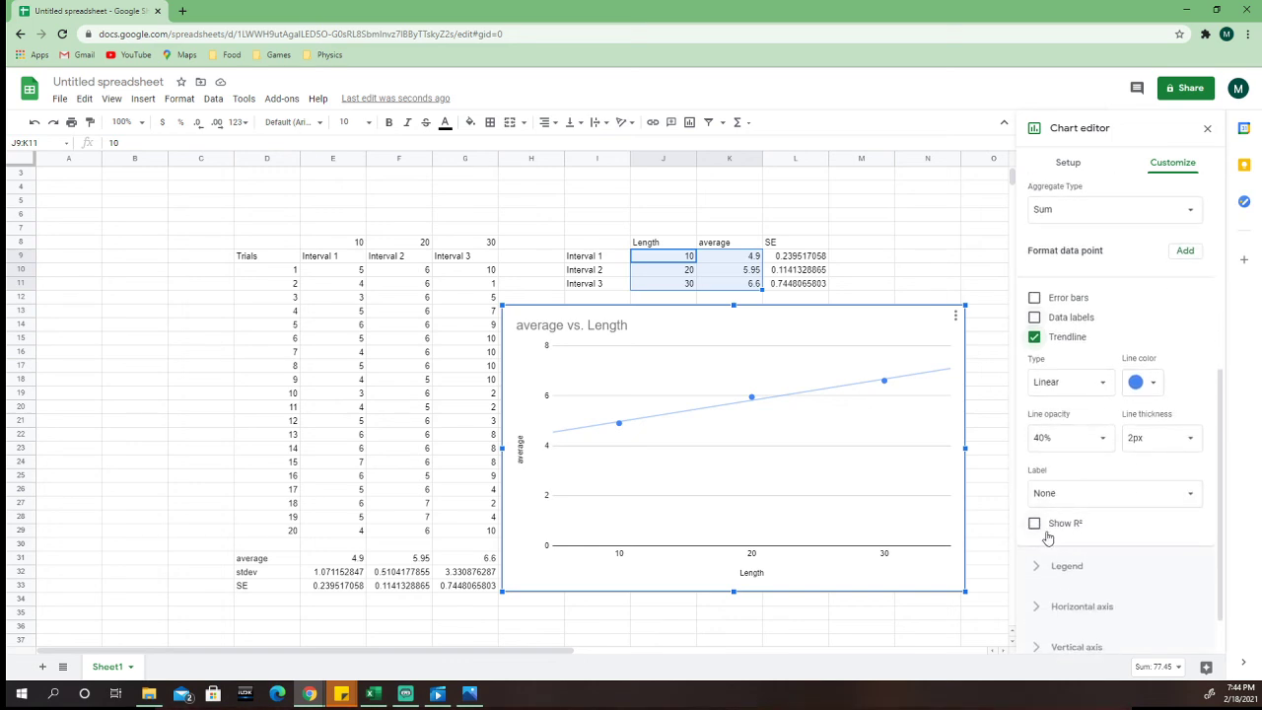
click(1036, 529)
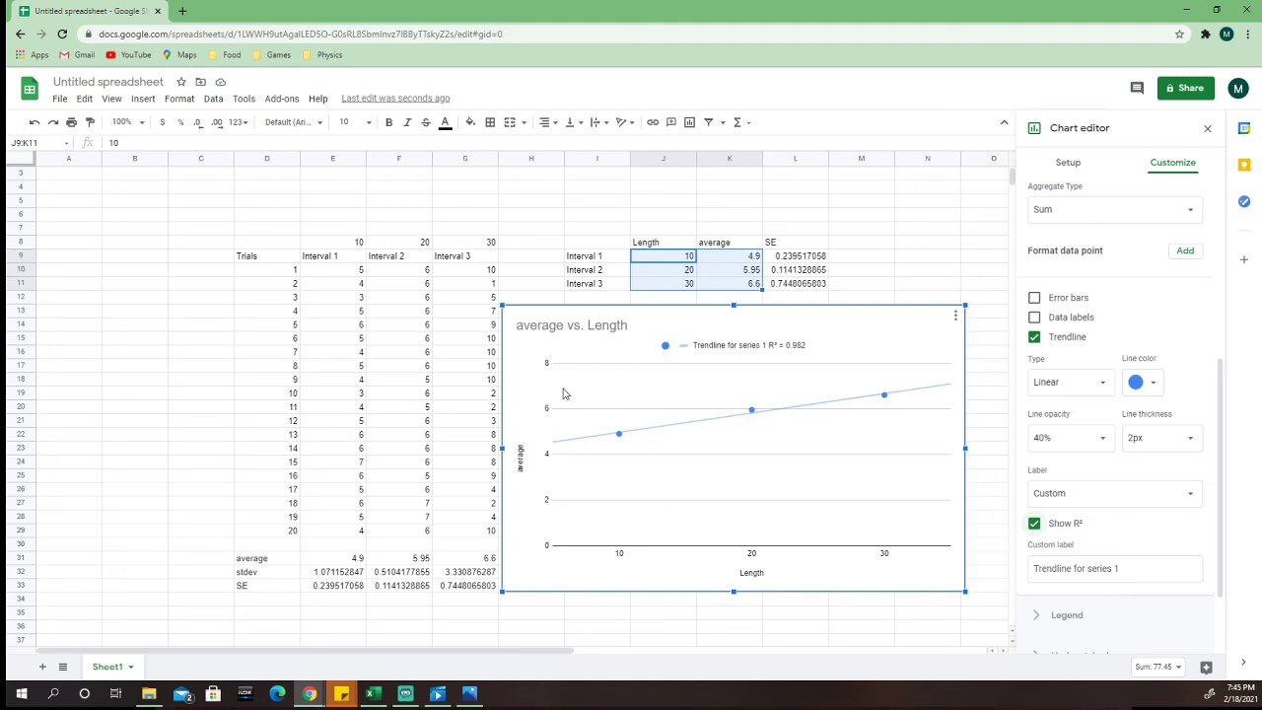
drag(897, 343, 915, 342)
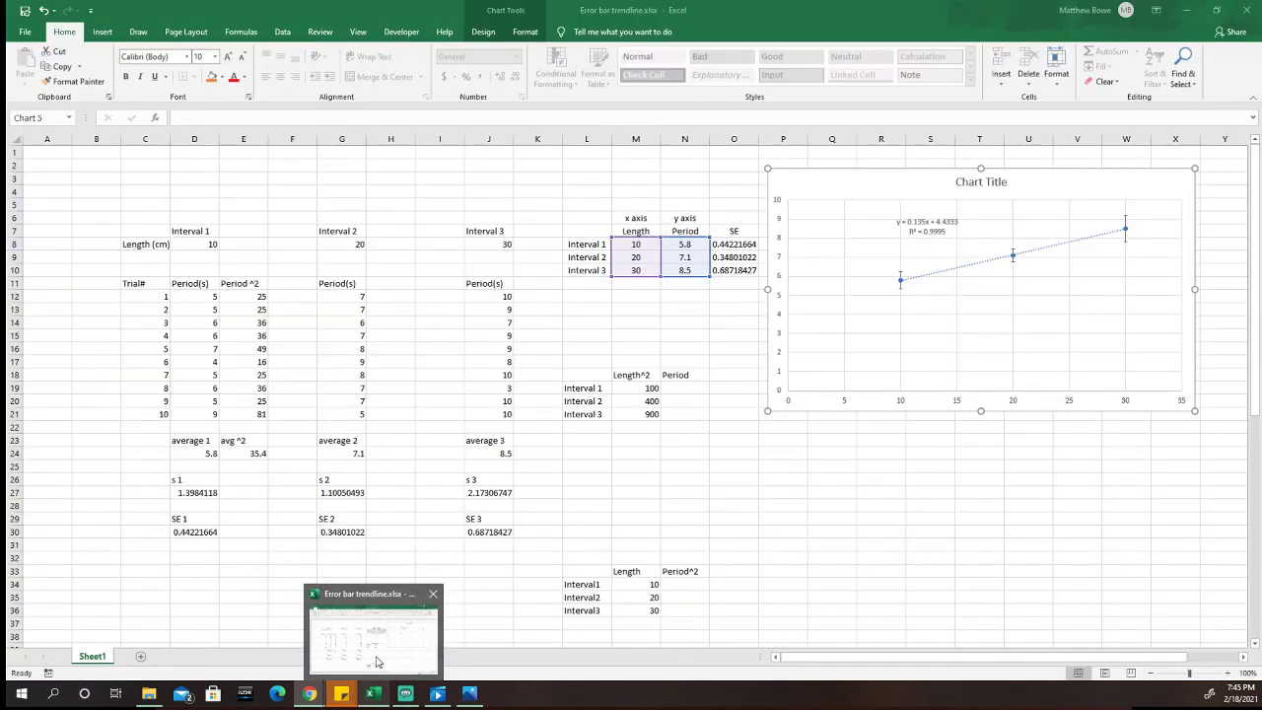
Step: Switch to the Error bar trendline.xlsx workbook in Excel and nudge the period chart beside the SE column
click(380, 661)
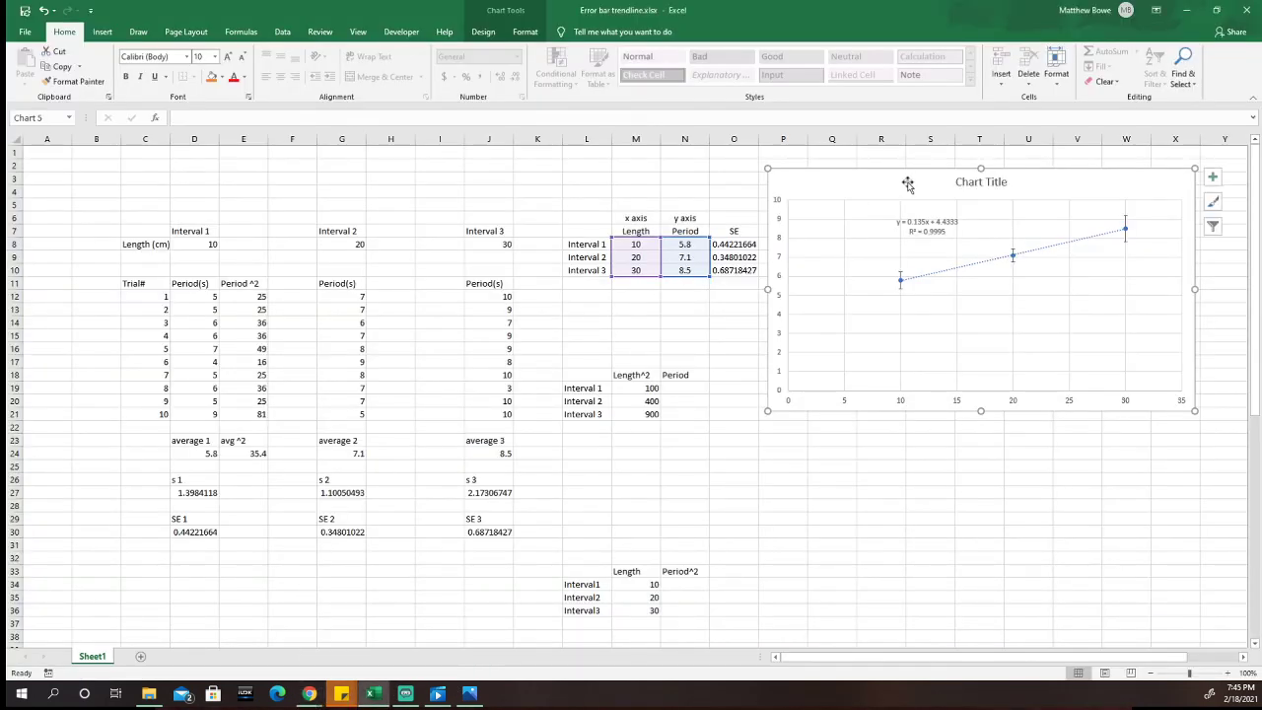
mouse_move(907, 183)
mouse_down()
mouse_move(895, 179)
mouse_move(908, 180)
mouse_up()
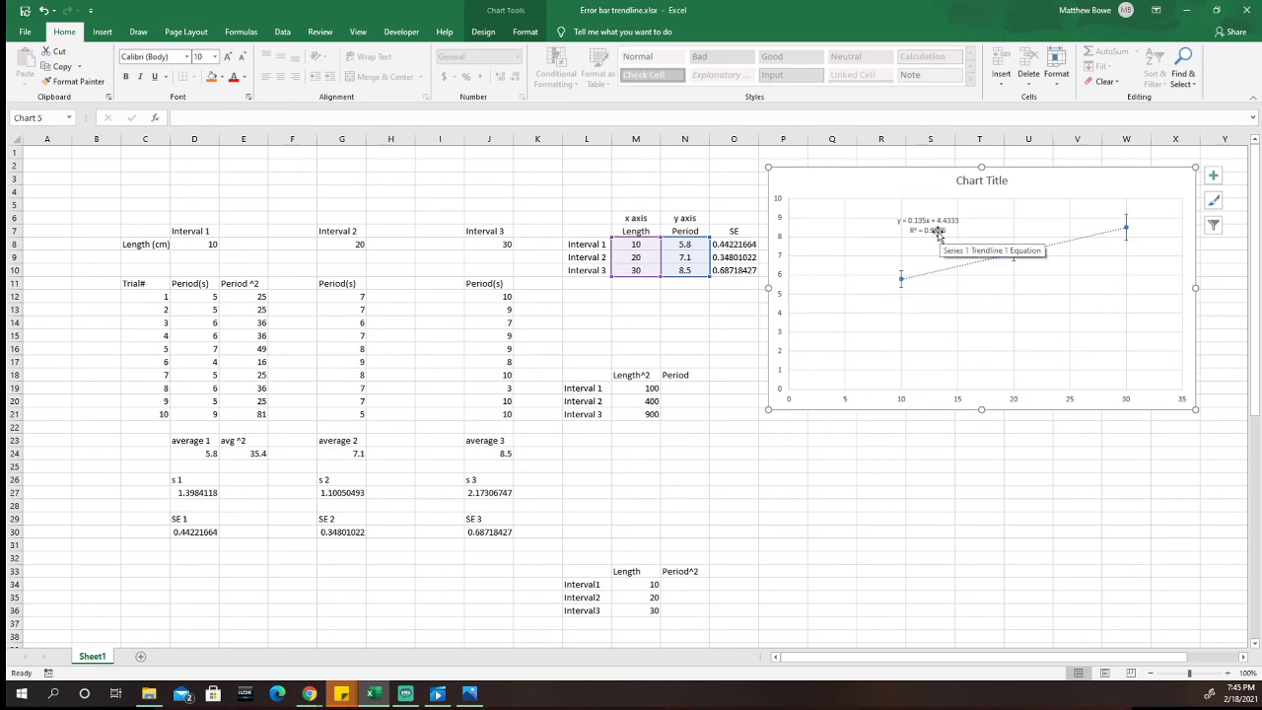
drag(854, 183, 848, 187)
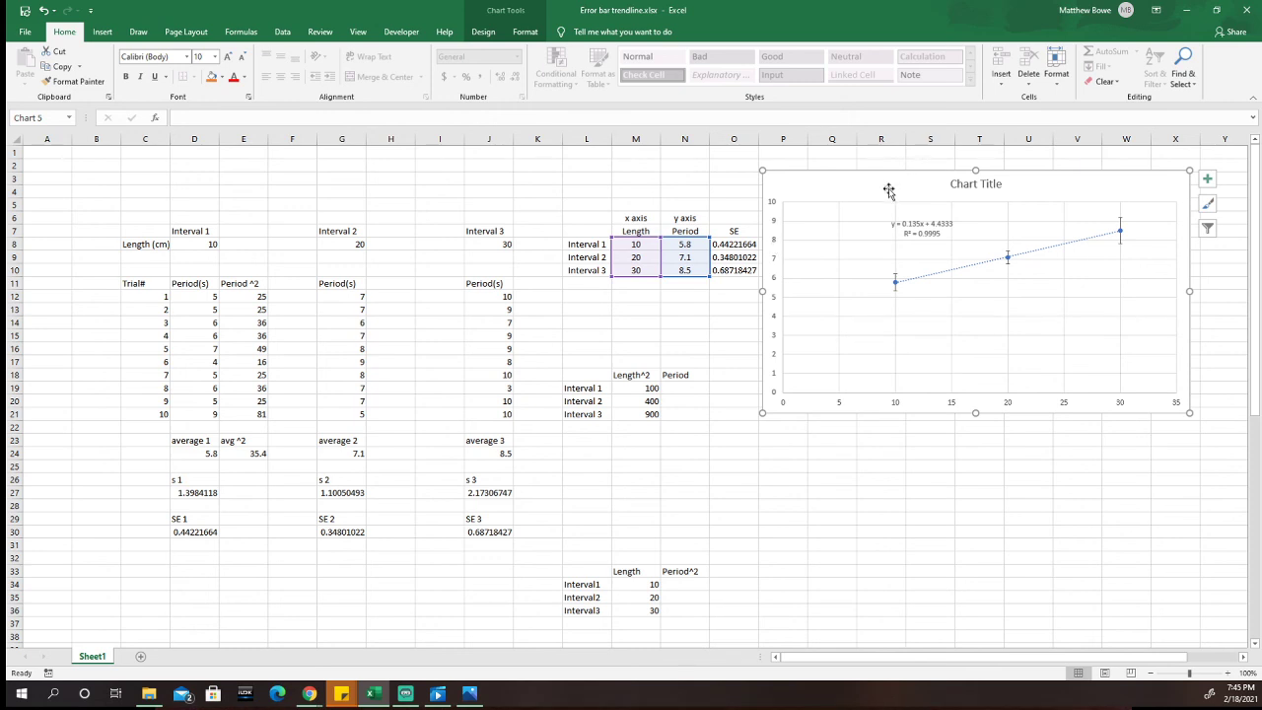
drag(897, 189, 904, 188)
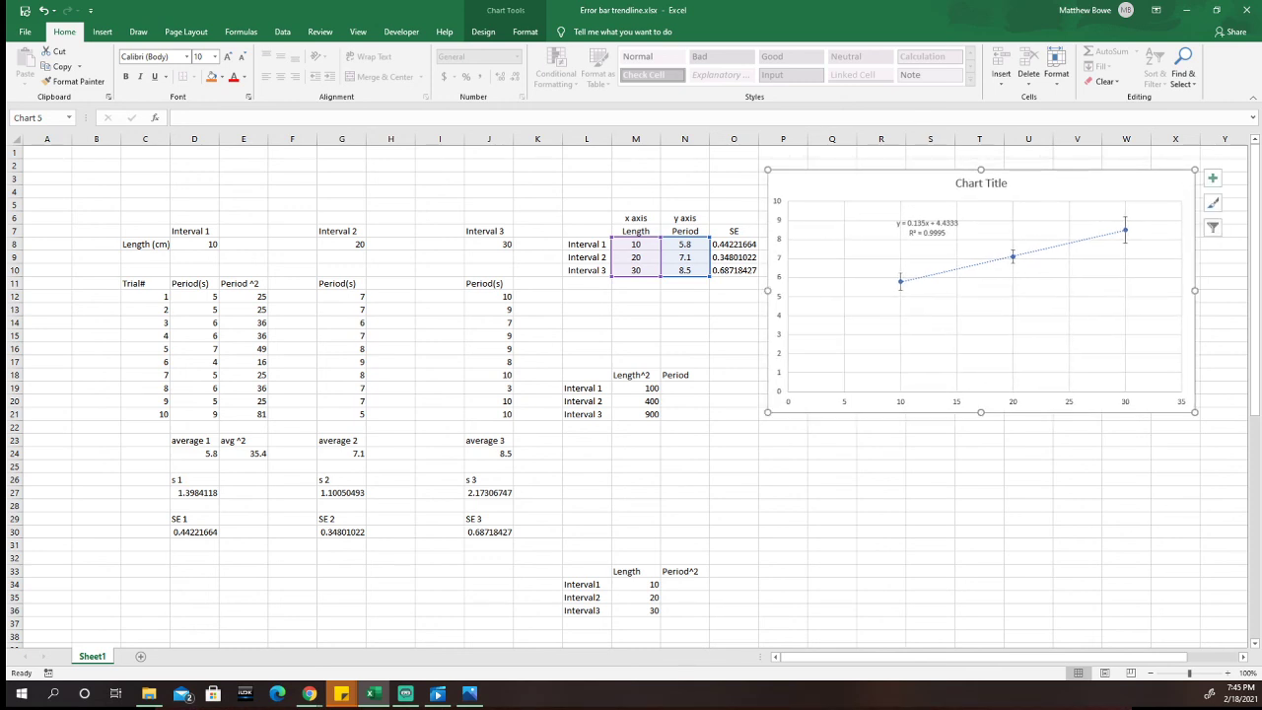